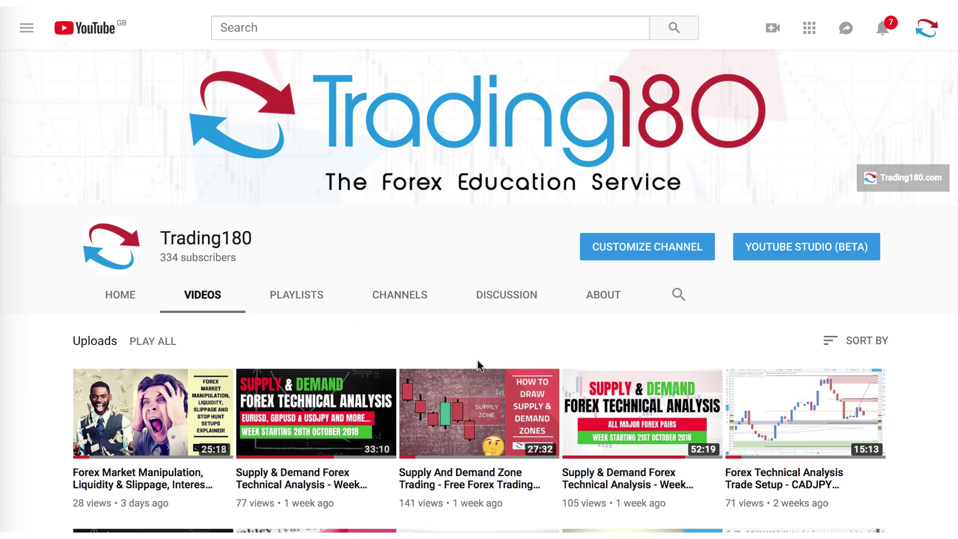
- Look through the uploaded videos on the Trading180 YouTube channel
{"action": "scroll", "coordinate": [478, 365], "scroll_direction": "down", "scroll_amount": 2}
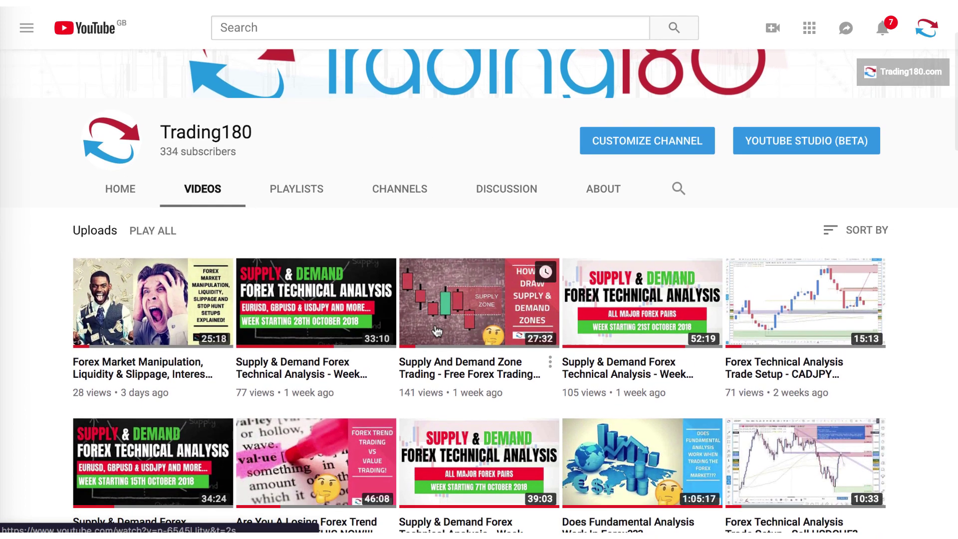
{"action": "scroll", "coordinate": [438, 331], "scroll_direction": "down", "scroll_amount": 2}
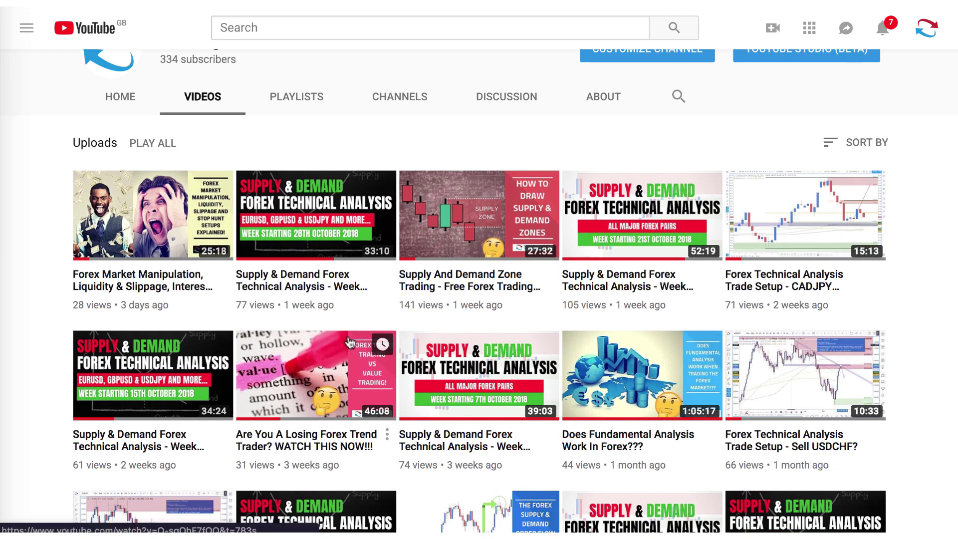
{"action": "scroll", "coordinate": [349, 342], "scroll_direction": "down", "scroll_amount": 3}
{"action": "scroll", "coordinate": [494, 380], "scroll_direction": "up", "scroll_amount": 10}
{"action": "scroll", "coordinate": [494, 380], "scroll_direction": "down", "scroll_amount": 2}
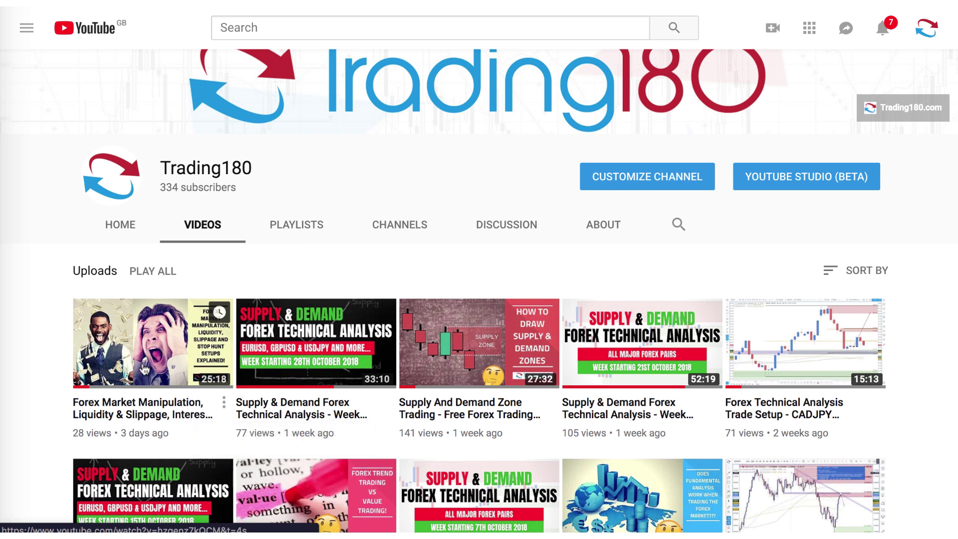
{"action": "scroll", "coordinate": [209, 345], "scroll_direction": "up", "scroll_amount": 2}
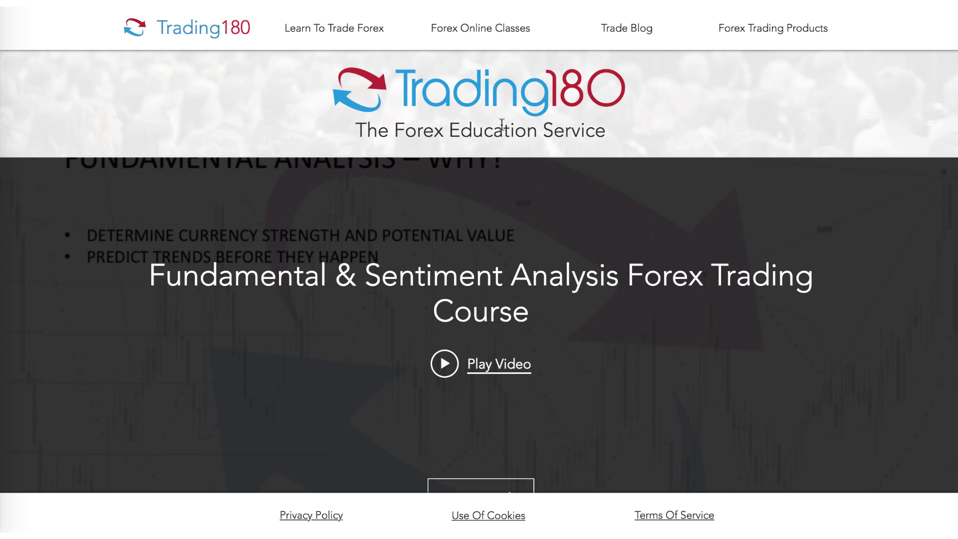
- Examine the Fundamental & Sentiment Analysis Forex Trading Course page, including its playlist and spreadsheet link
{"action": "scroll", "coordinate": [514, 294], "scroll_direction": "down", "scroll_amount": 5}
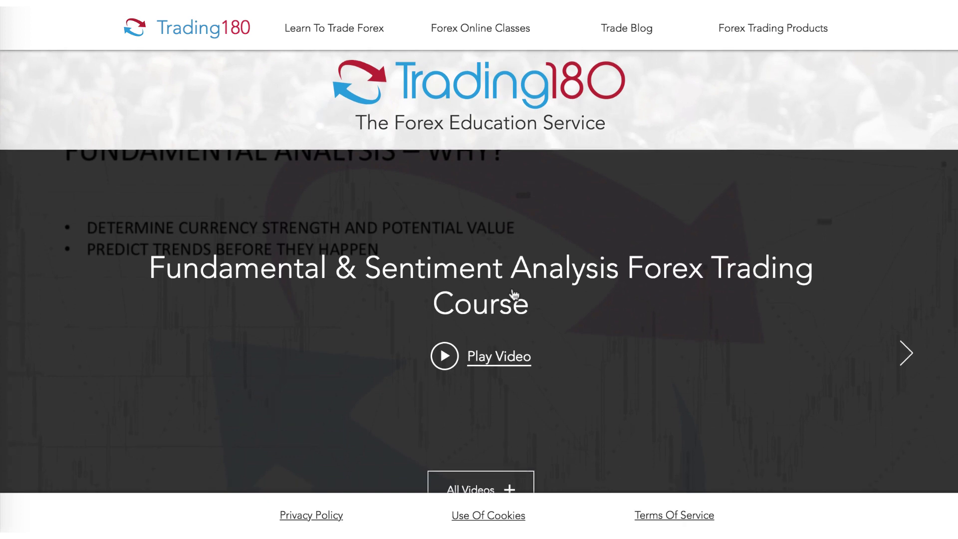
{"action": "scroll", "coordinate": [514, 295], "scroll_direction": "down", "scroll_amount": 7}
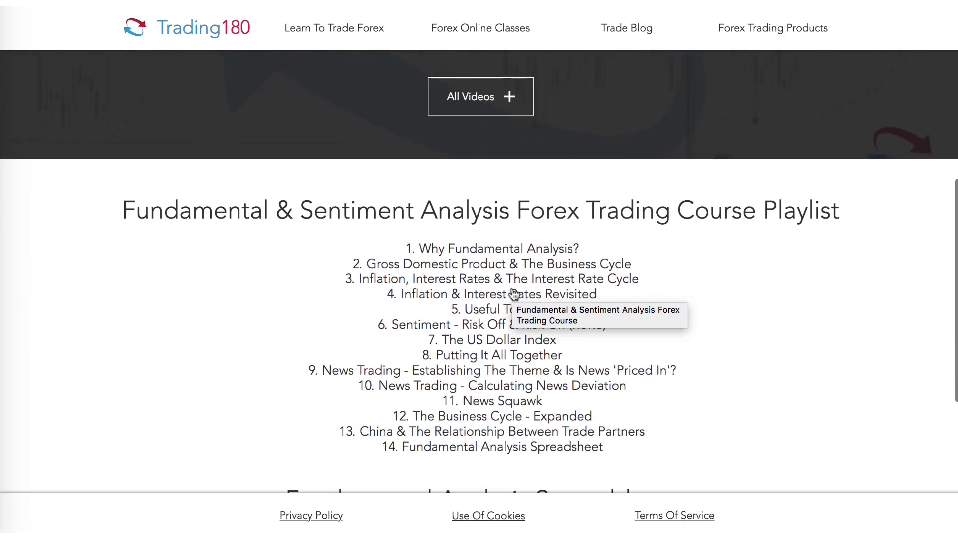
{"action": "scroll", "coordinate": [514, 294], "scroll_direction": "down", "scroll_amount": 3}
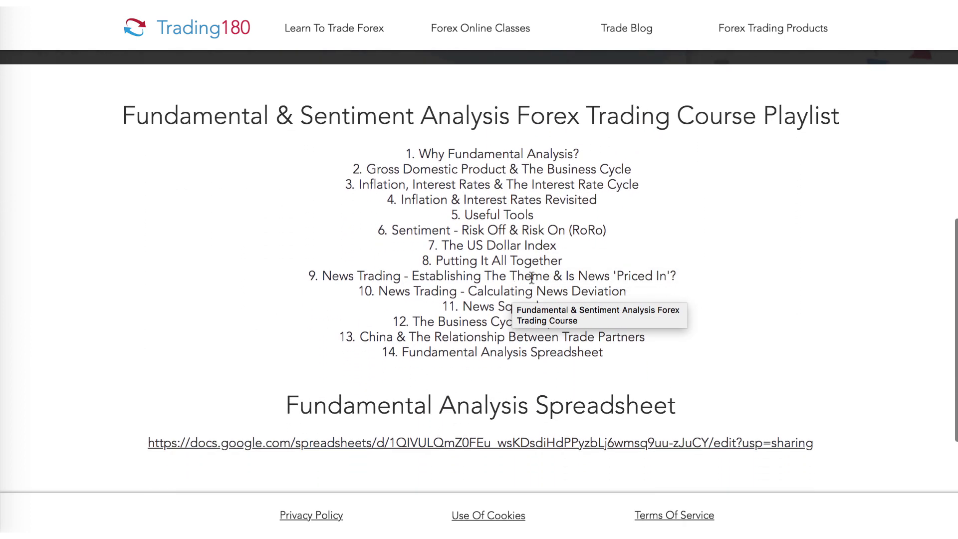
{"action": "scroll", "coordinate": [547, 218], "scroll_direction": "up", "scroll_amount": 12}
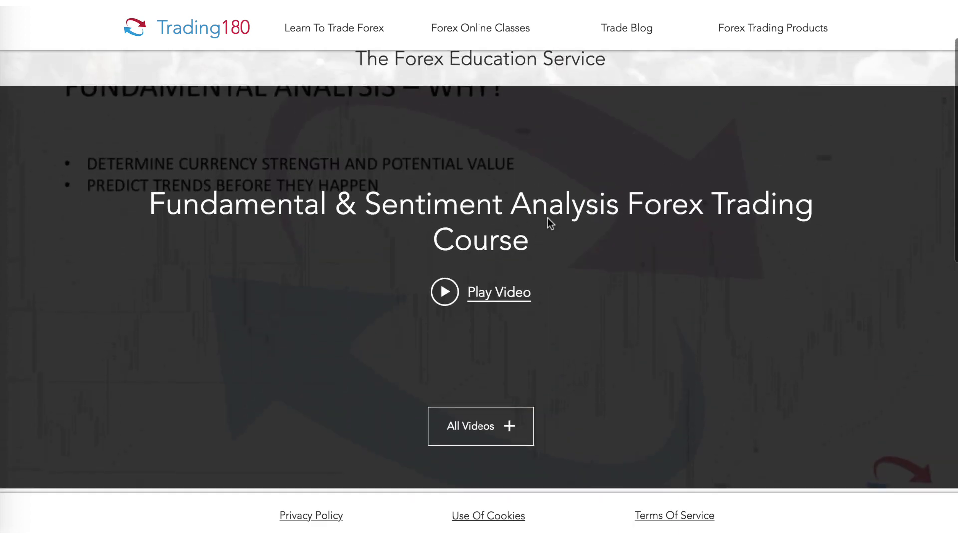
{"action": "scroll", "coordinate": [547, 219], "scroll_direction": "up", "scroll_amount": 2}
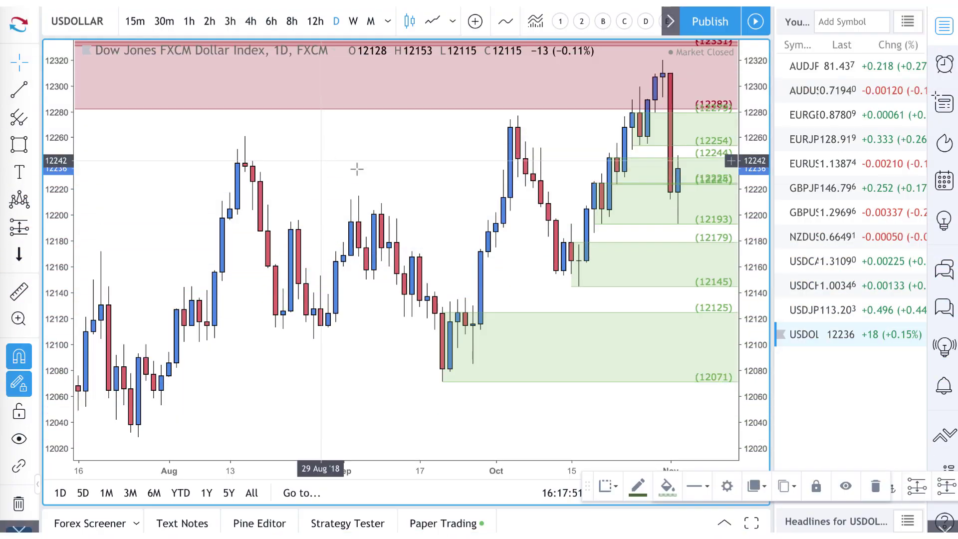
- Delete the two uppermost demand zones on the daily dollar index chart, with edges at 12254 and 12244
{"action": "scroll", "coordinate": [476, 206], "scroll_direction": "up", "scroll_amount": 4}
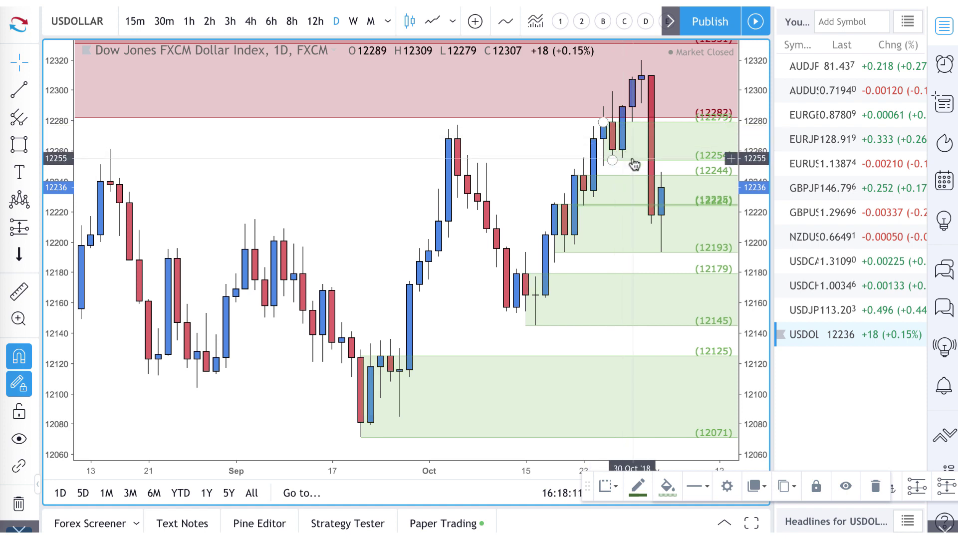
{"action": "scroll", "coordinate": [659, 164], "scroll_direction": "down", "scroll_amount": 5}
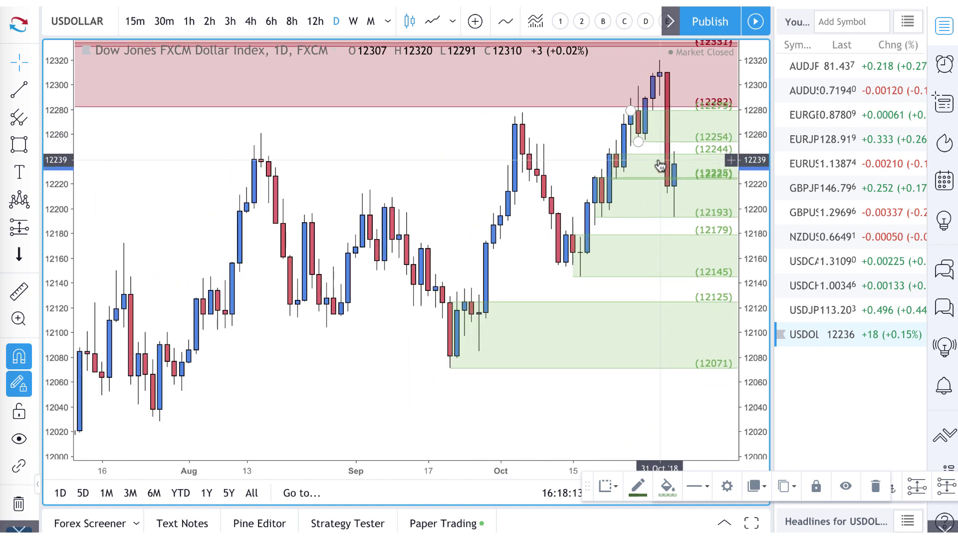
{"action": "scroll", "coordinate": [659, 162], "scroll_direction": "up", "scroll_amount": 5}
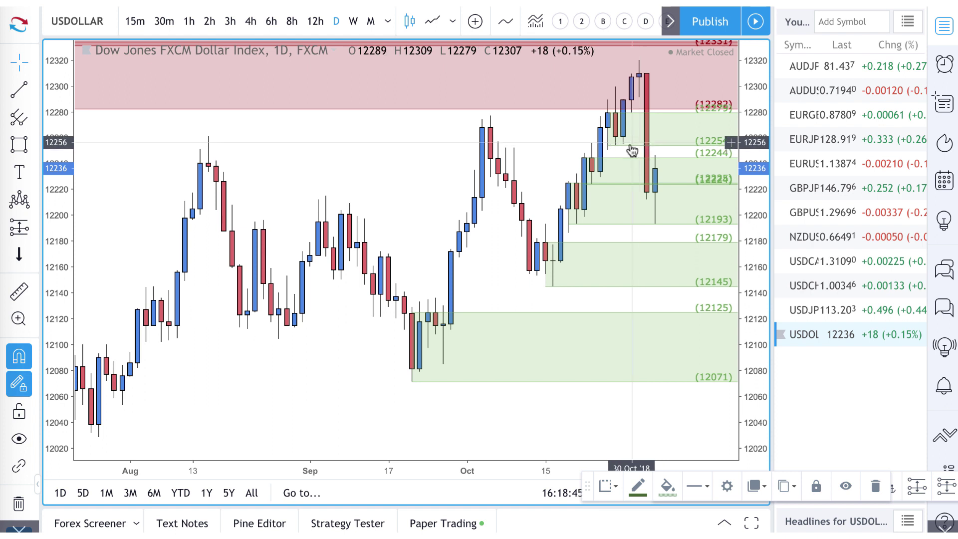
{"action": "scroll", "coordinate": [623, 163], "scroll_direction": "down", "scroll_amount": 5}
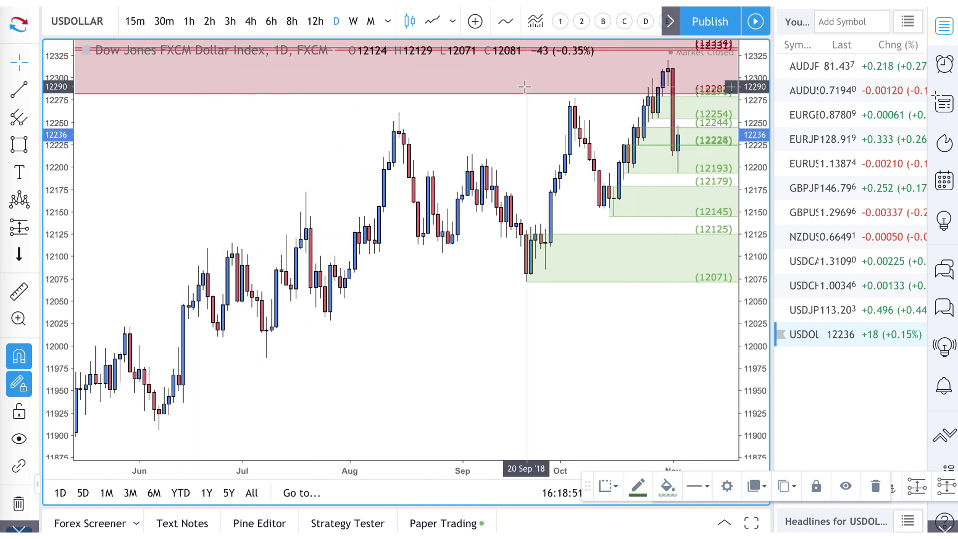
{"action": "scroll", "coordinate": [524, 80], "scroll_direction": "up", "scroll_amount": 5}
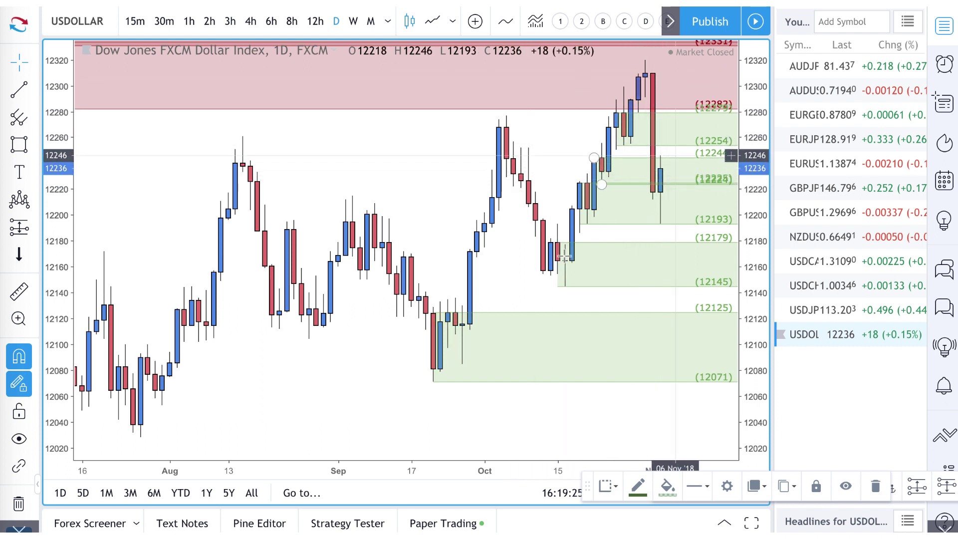
{"action": "key", "text": "Delete"}
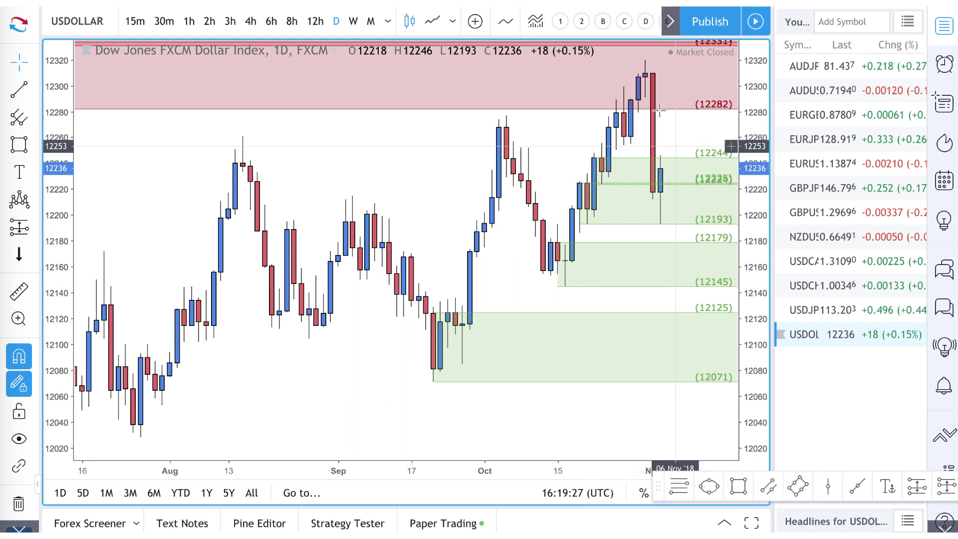
{"action": "left_click", "coordinate": [657, 225]}
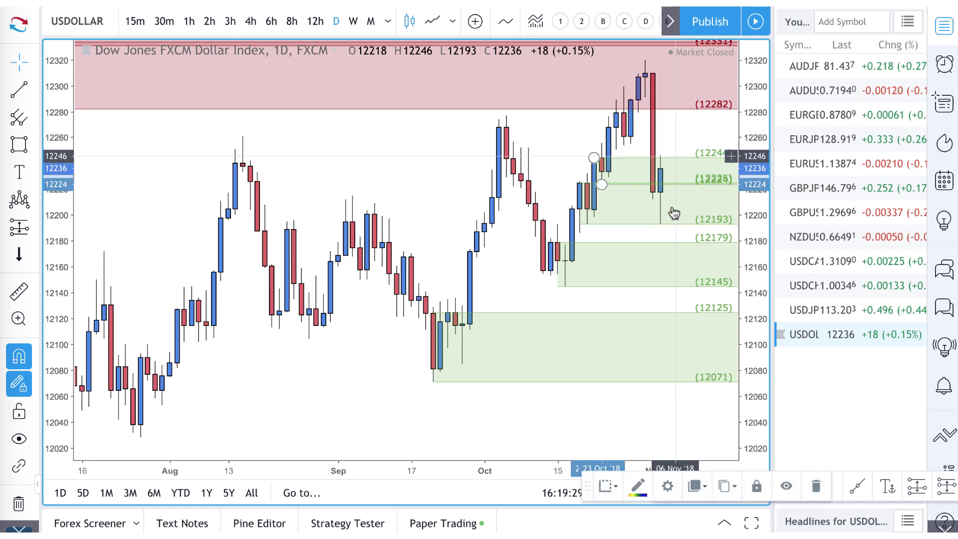
{"action": "key", "text": "Delete"}
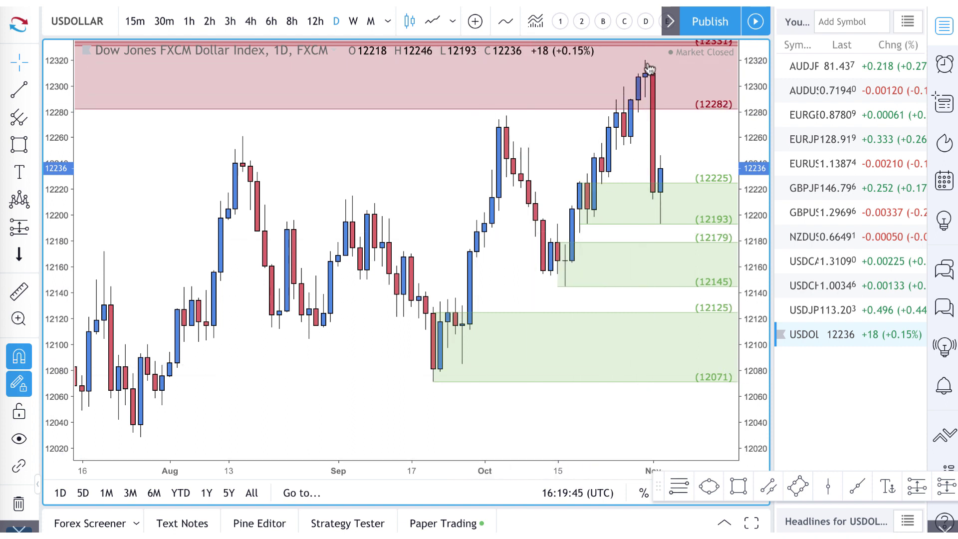
- Draw a Fibonacci retracement from the 16 October low at 12145 to the 31 October high at 12320
{"action": "key", "text": "alt+f"}
{"action": "left_click", "coordinate": [565, 287]}
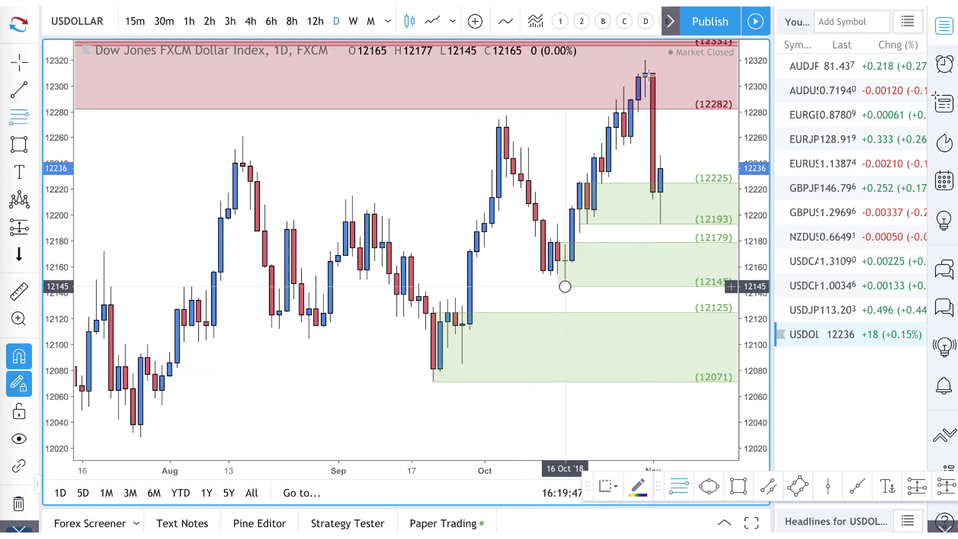
{"action": "left_click", "coordinate": [647, 73]}
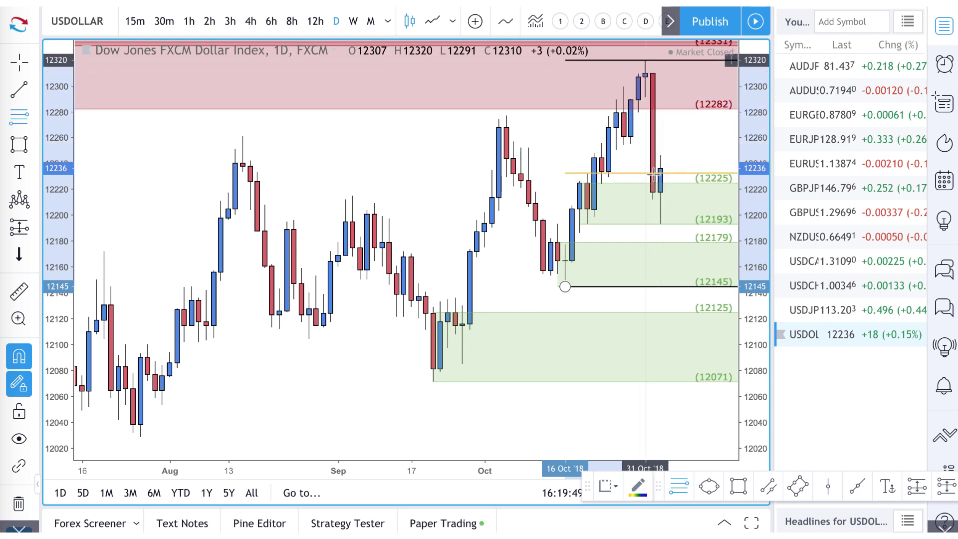
{"action": "left_click", "coordinate": [646, 61]}
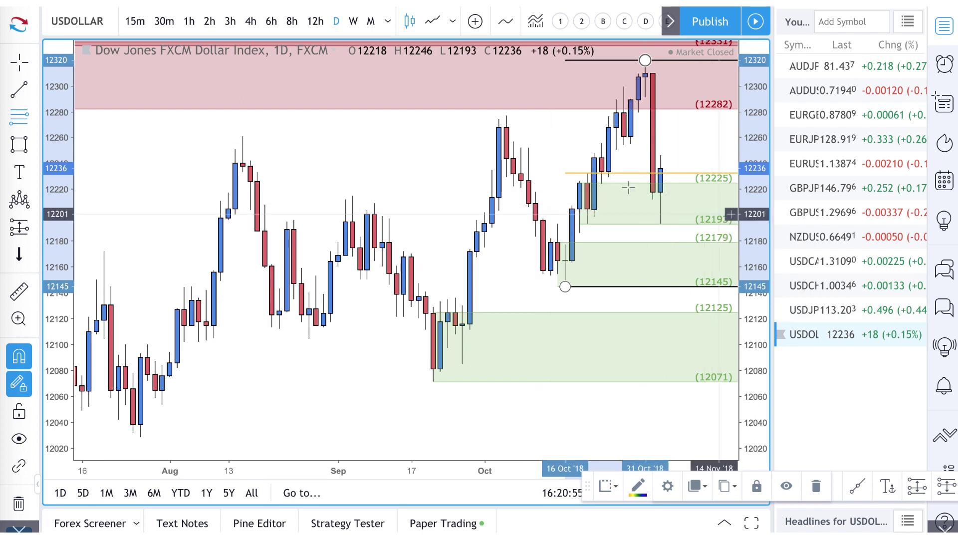
- Draw red trend-line arrows from the last candle at 12236 down to about 12156 and back up to about 12197
{"action": "scroll", "coordinate": [629, 188], "scroll_direction": "up", "scroll_amount": 4}
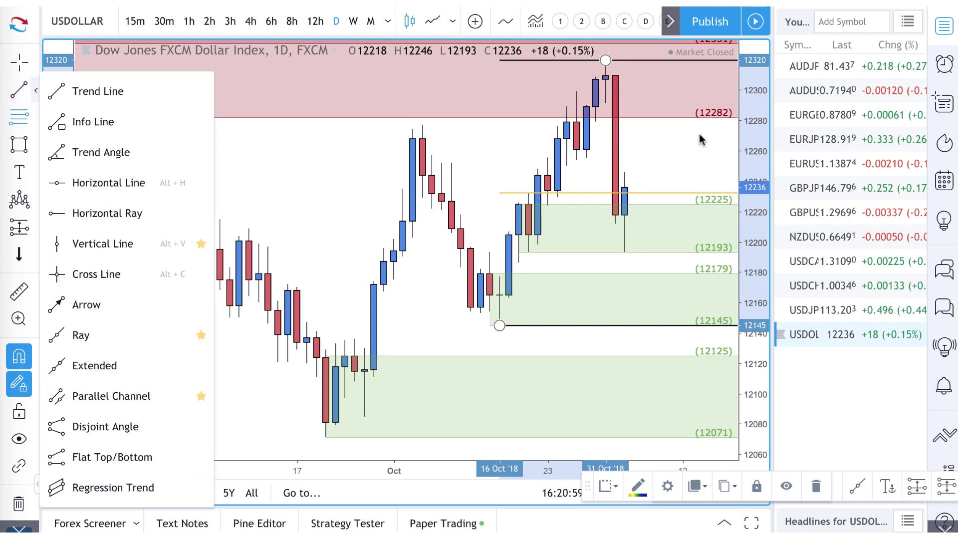
{"action": "key", "text": "alt+t"}
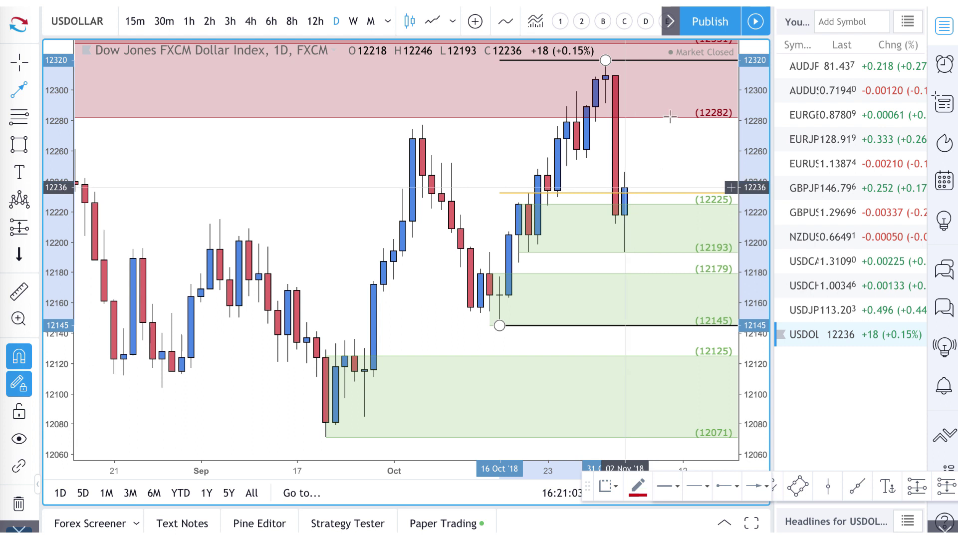
{"action": "left_click", "coordinate": [624, 186]}
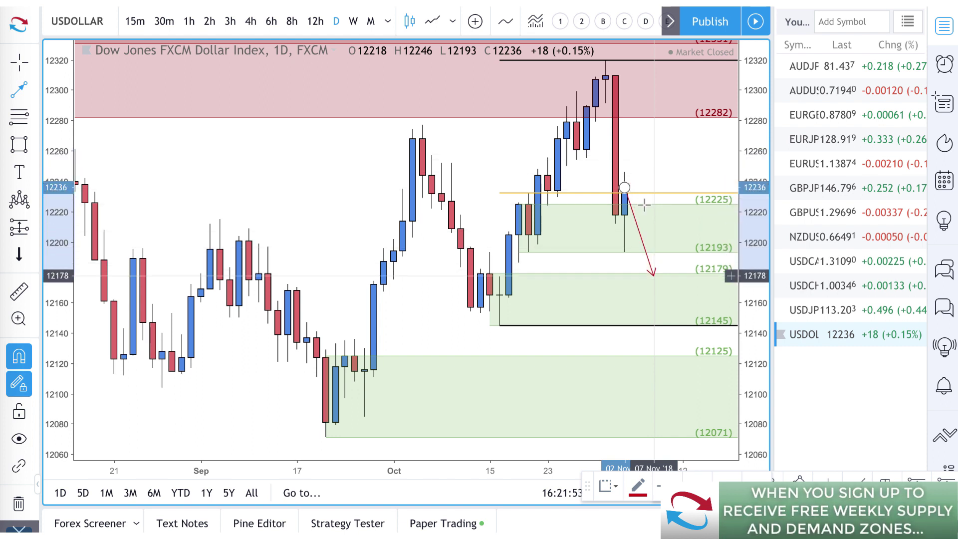
{"action": "left_click", "coordinate": [644, 310]}
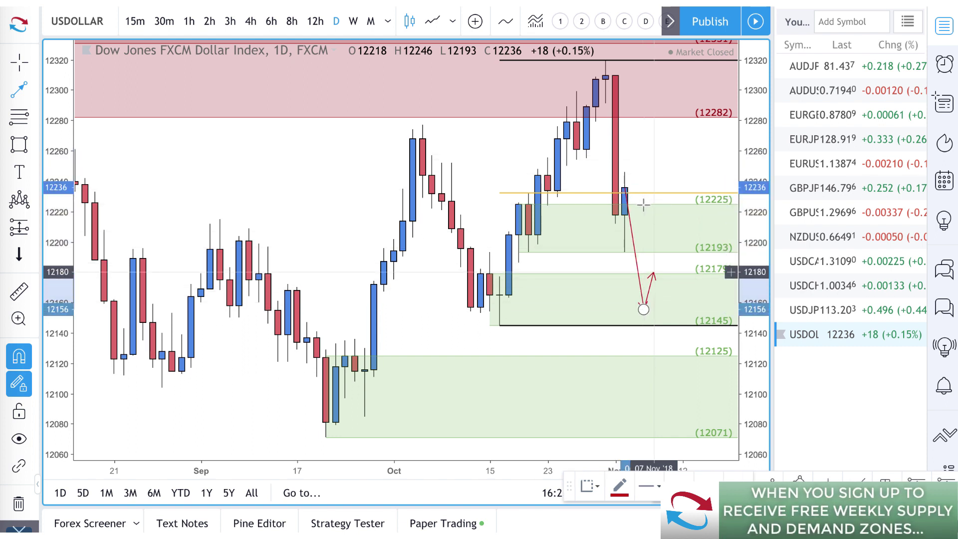
{"action": "left_click", "coordinate": [673, 246]}
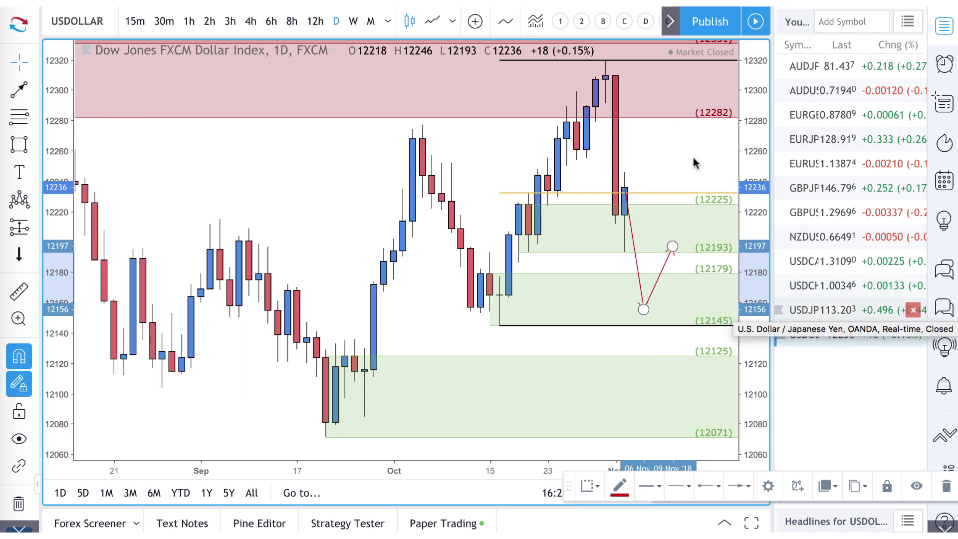
- Draw a second arrow path from the last candle at 12236 up to about 12303, then down to about 12255
{"action": "key", "text": "alt+t"}
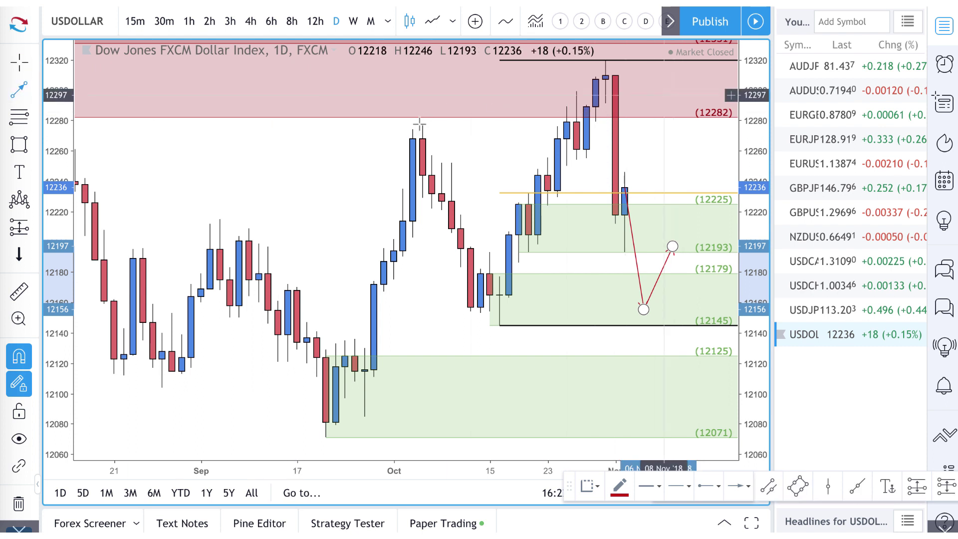
{"action": "left_click", "coordinate": [625, 188]}
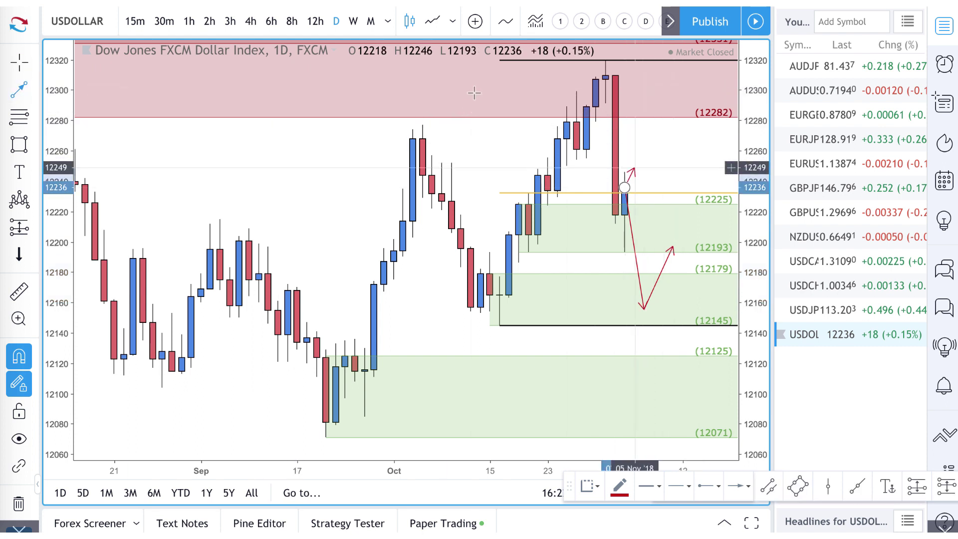
{"action": "left_click", "coordinate": [673, 87]}
{"action": "left_click", "coordinate": [673, 86]}
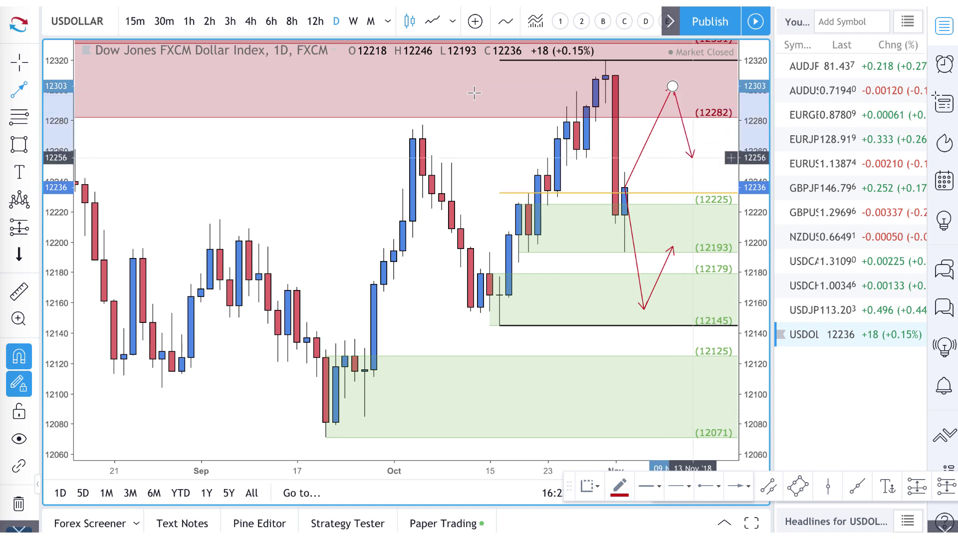
{"action": "left_click", "coordinate": [693, 159]}
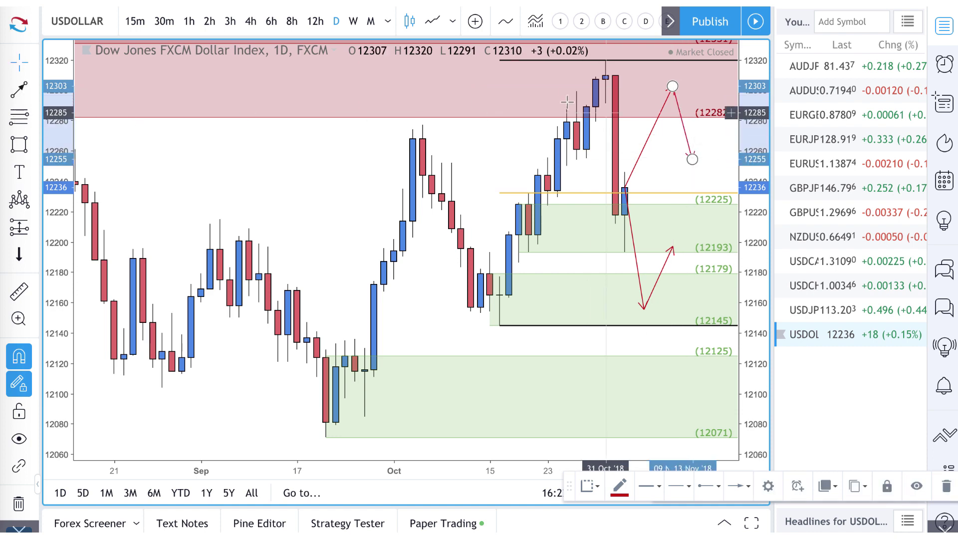
- Delete the wide supply zone whose lower edge is at 12282
{"action": "scroll", "coordinate": [567, 61], "scroll_direction": "down", "scroll_amount": 3}
{"action": "scroll", "coordinate": [567, 62], "scroll_direction": "down", "scroll_amount": 5}
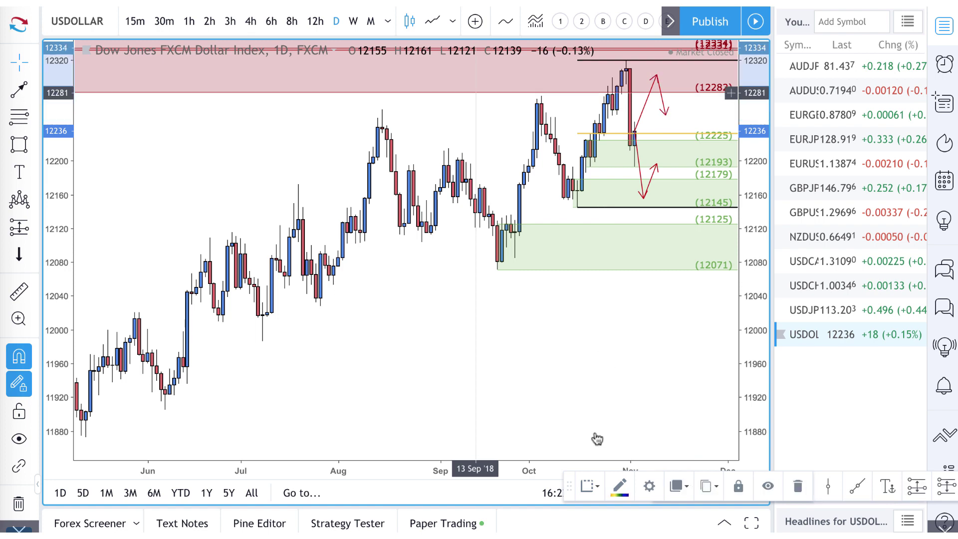
{"action": "key", "text": "Delete"}
- Mark a new zone from 12307 to 12320 at the late October high and apply the Supply Zone drawing template
{"action": "scroll", "coordinate": [605, 478], "scroll_direction": "up", "scroll_amount": 5}
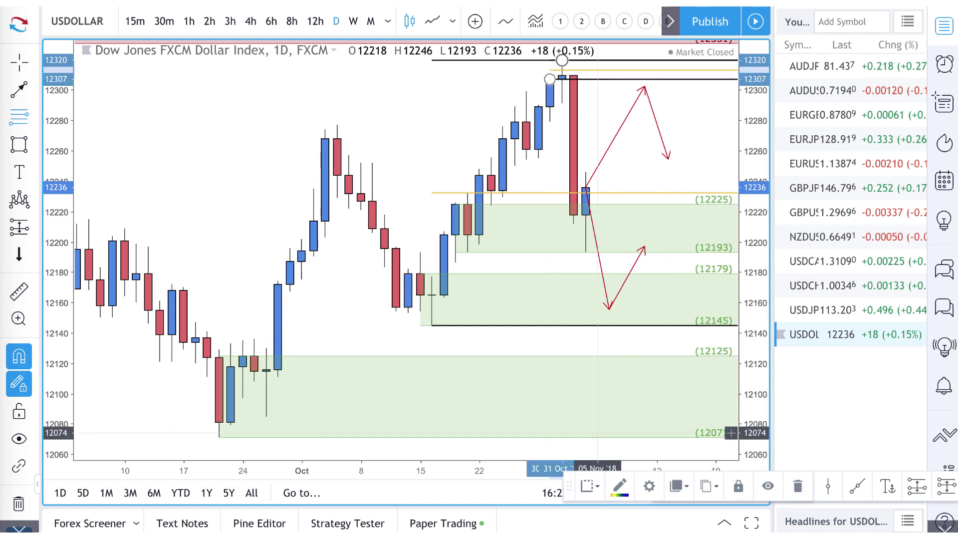
{"action": "left_click", "coordinate": [590, 486]}
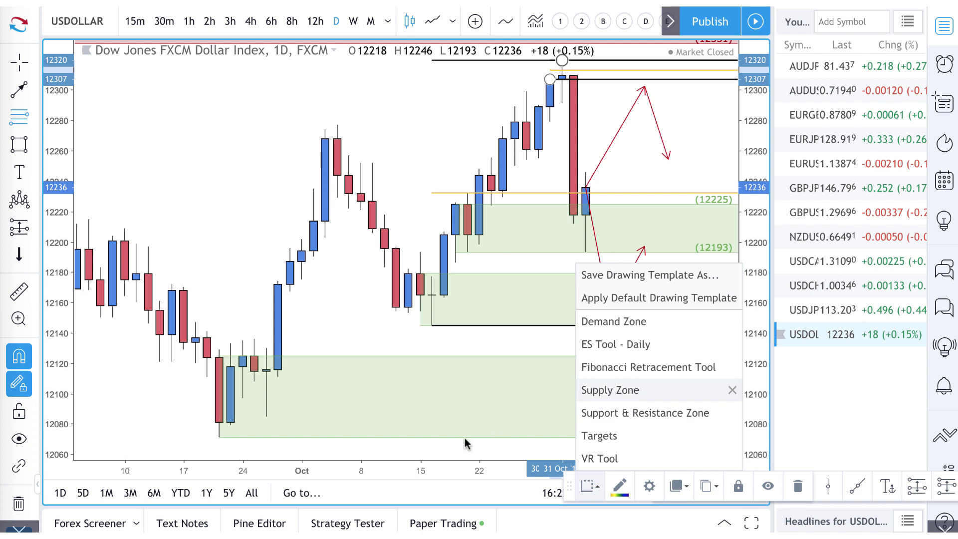
{"action": "left_click", "coordinate": [609, 390]}
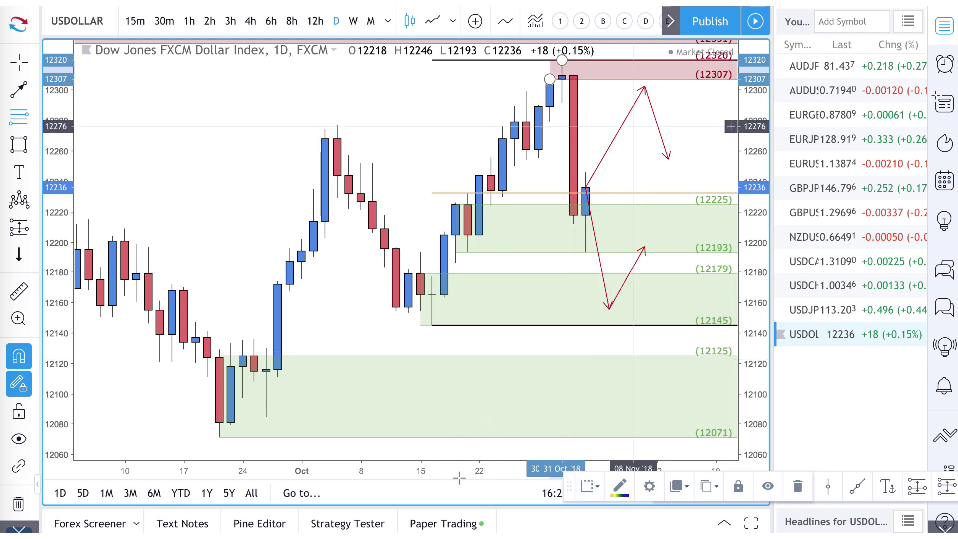
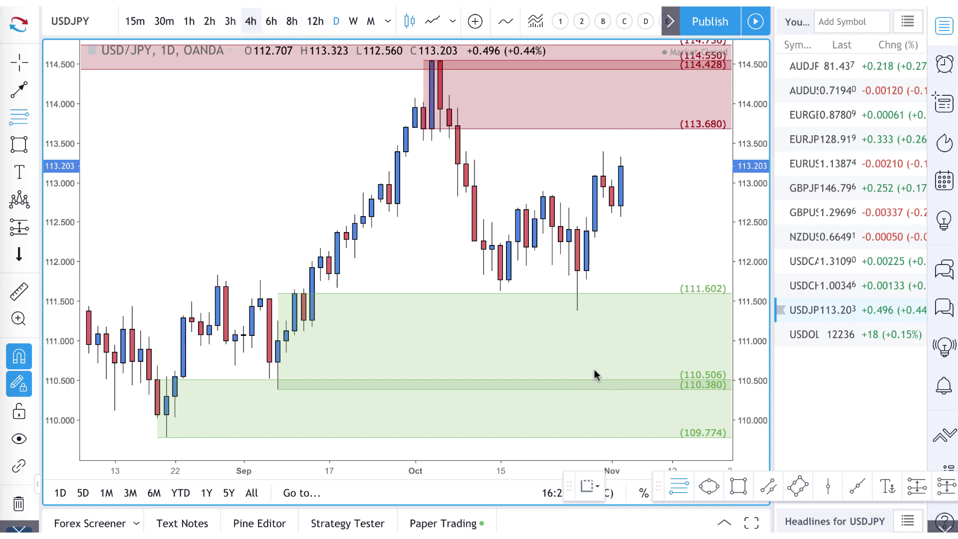
- Change the USD/JPY chart to the 240-minute (4-hour) timeframe
{"action": "type", "text": "240"}
{"action": "key", "text": "Return"}
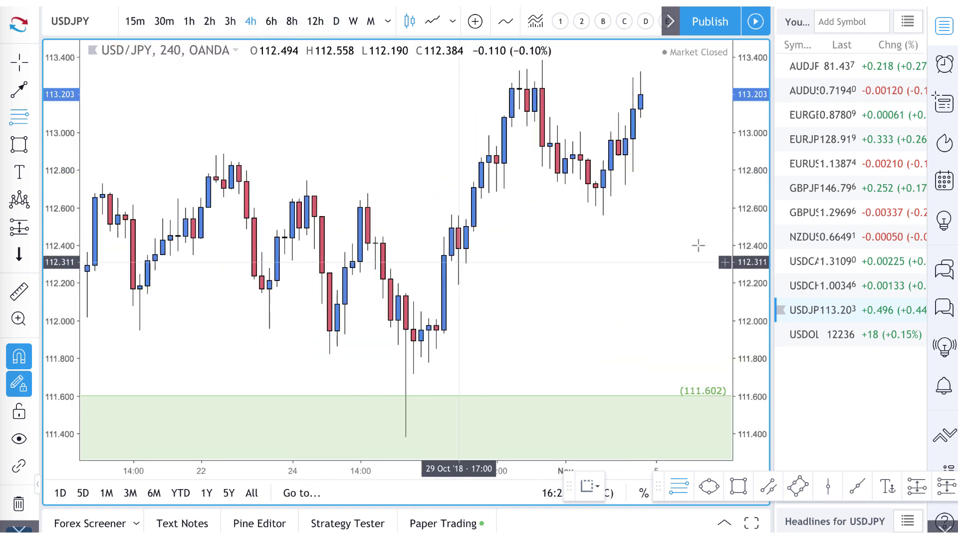
- Change the USD/JPY chart to the daily timeframe
{"action": "scroll", "coordinate": [699, 245], "scroll_direction": "down", "scroll_amount": 6}
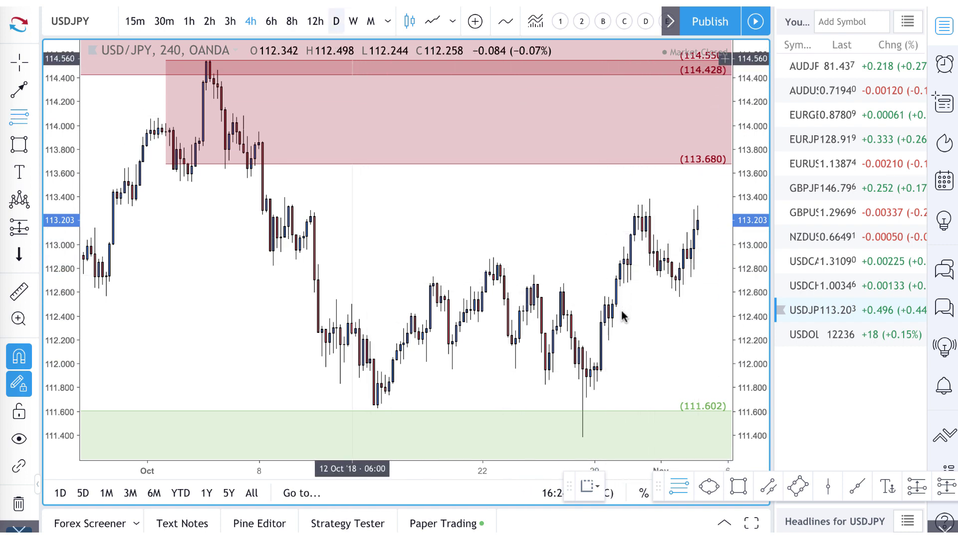
{"action": "key", "text": "d"}
{"action": "key", "text": "Return"}
{"action": "scroll", "coordinate": [621, 315], "scroll_direction": "up", "scroll_amount": 5}
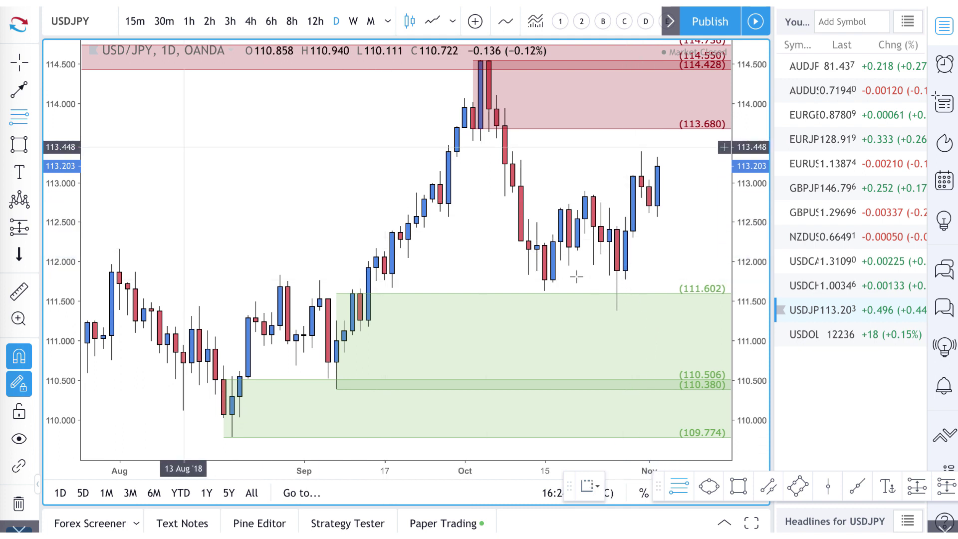
- Mark a Fib Retracement zone from 112.412 to 111.378 on the 26 October candle and apply the green demand zone template
{"action": "left_click", "coordinate": [29, 103]}
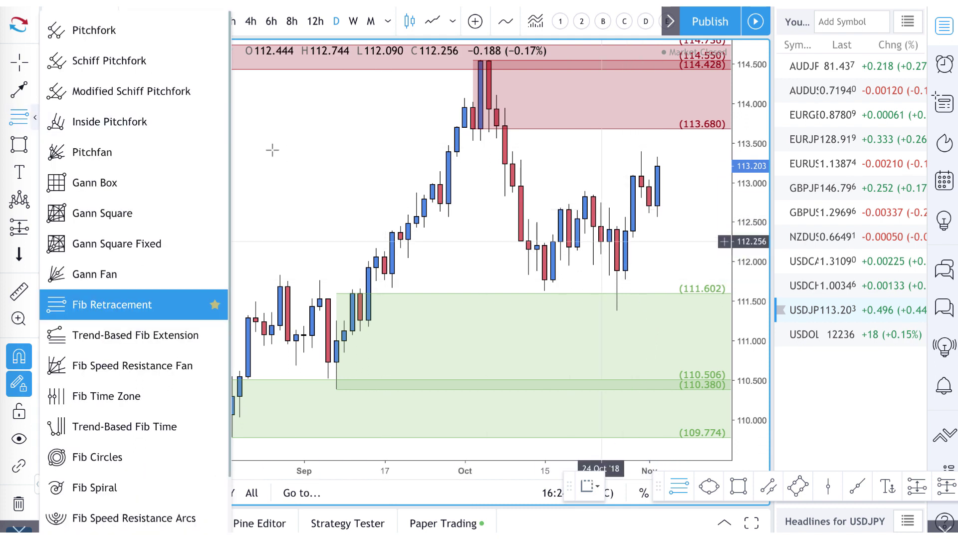
{"action": "left_click", "coordinate": [125, 304]}
{"action": "left_click", "coordinate": [618, 229]}
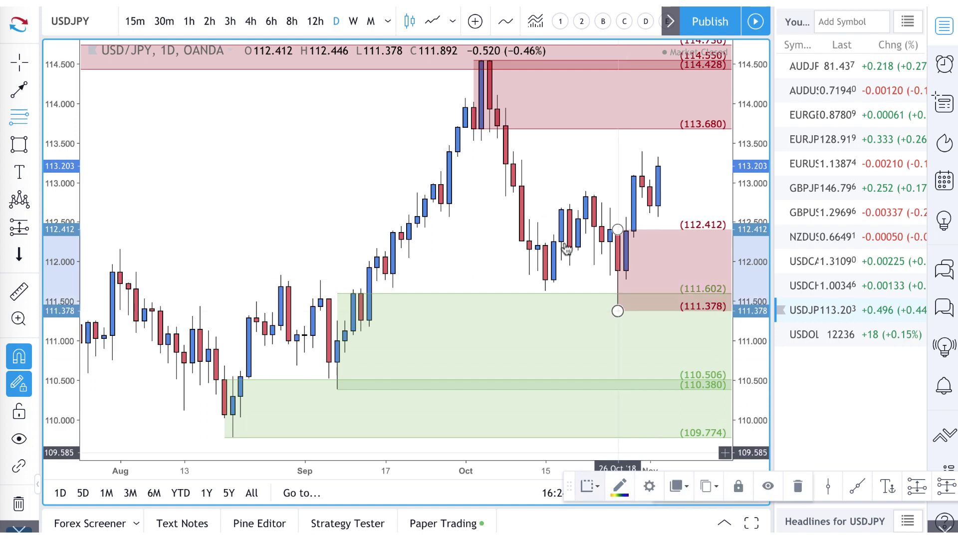
{"action": "left_click", "coordinate": [590, 486]}
{"action": "left_click", "coordinate": [604, 318]}
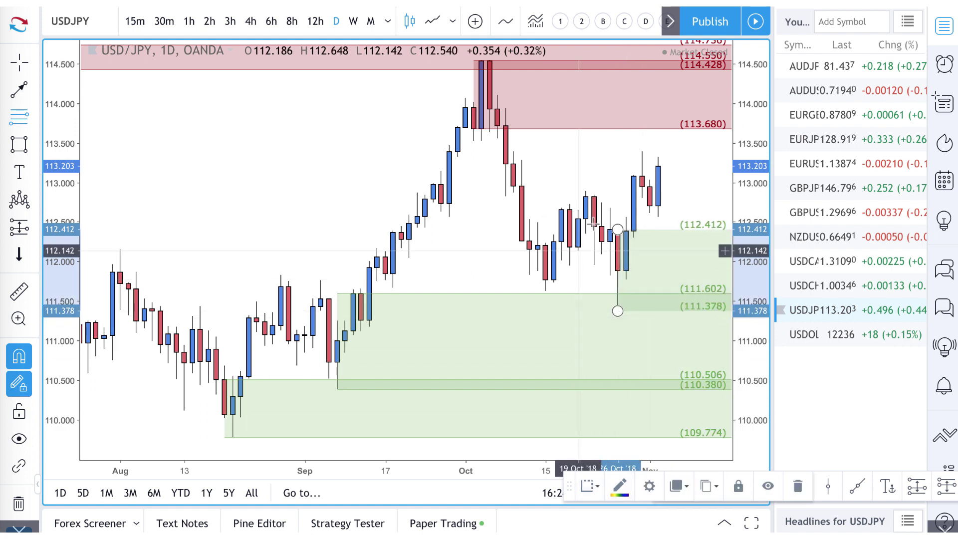
- Draw an arrow path from the last candle at 113.203 down to about 111.936, then up to about 112.783
{"action": "scroll", "coordinate": [594, 225], "scroll_direction": "down", "scroll_amount": 2}
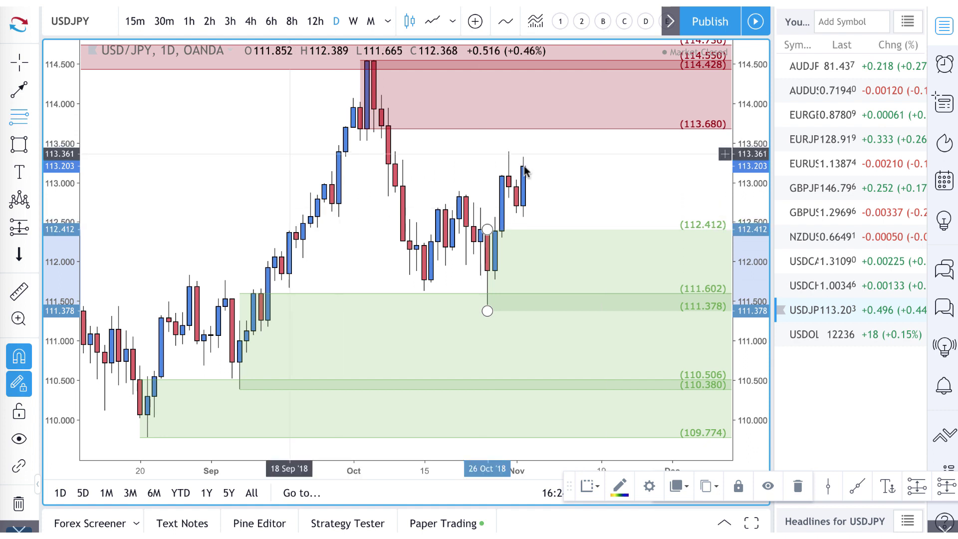
{"action": "key", "text": "alt+t"}
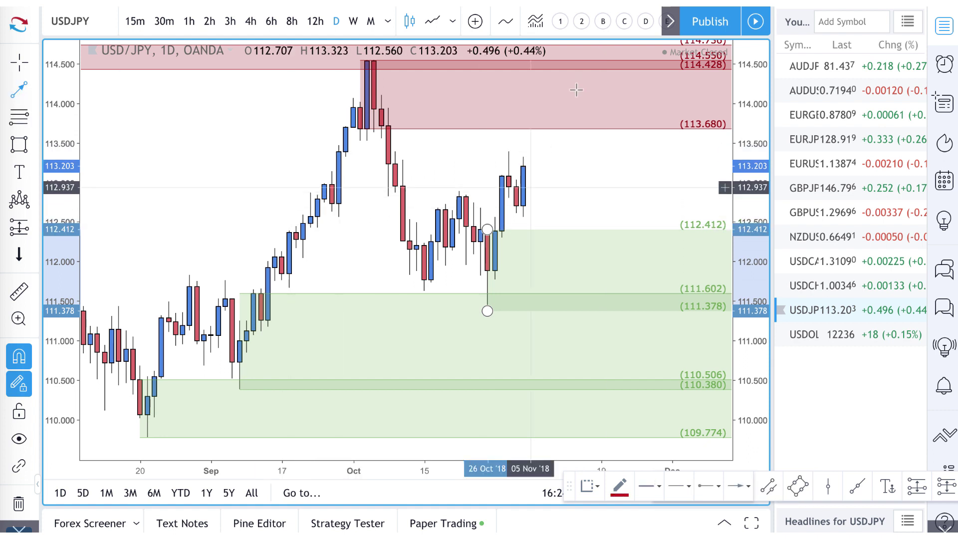
{"action": "left_click", "coordinate": [524, 166]}
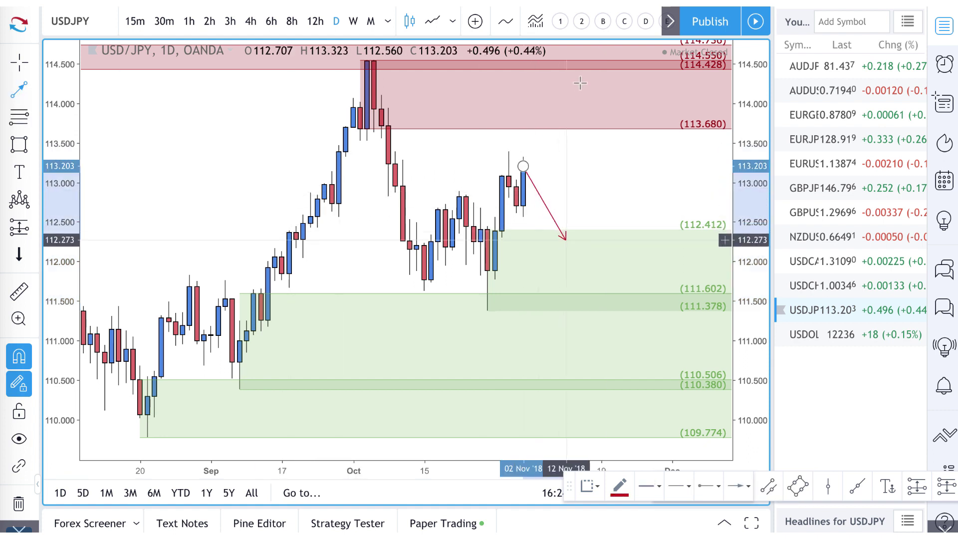
{"action": "left_click", "coordinate": [572, 266]}
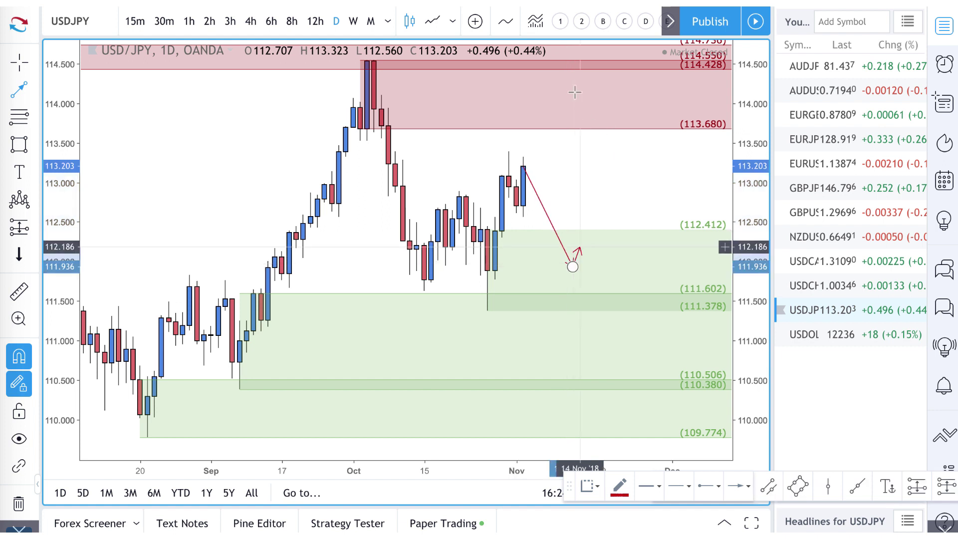
{"action": "left_click", "coordinate": [608, 200]}
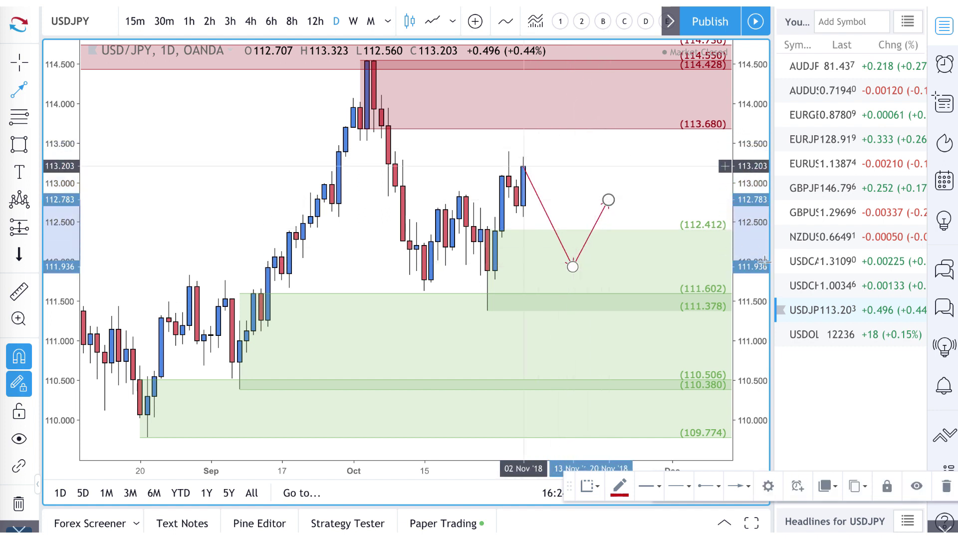
- Draw a second arrow path from 113.203 up to about 114.257 in the supply zone, then down to about 113.4
{"action": "left_click", "coordinate": [523, 166]}
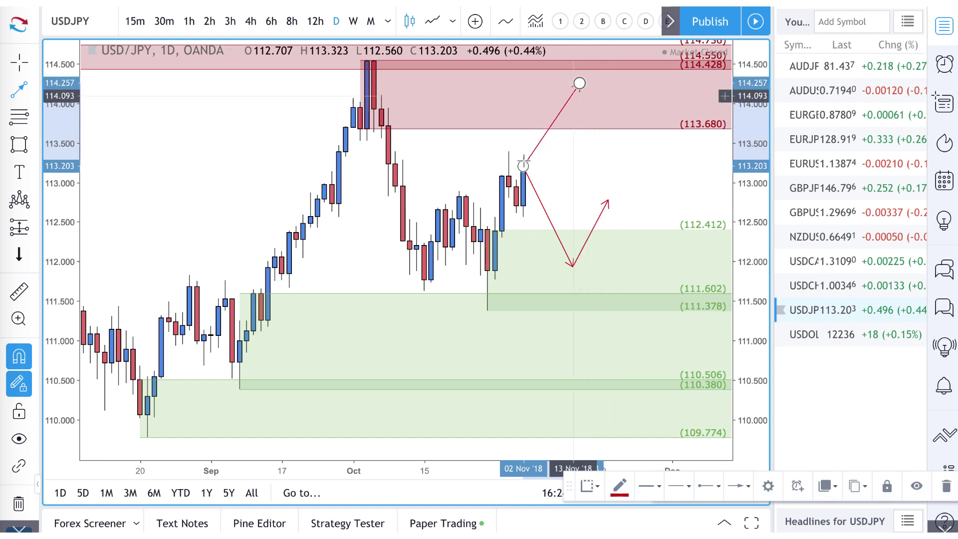
{"action": "left_click", "coordinate": [579, 83]}
{"action": "left_click", "coordinate": [609, 150]}
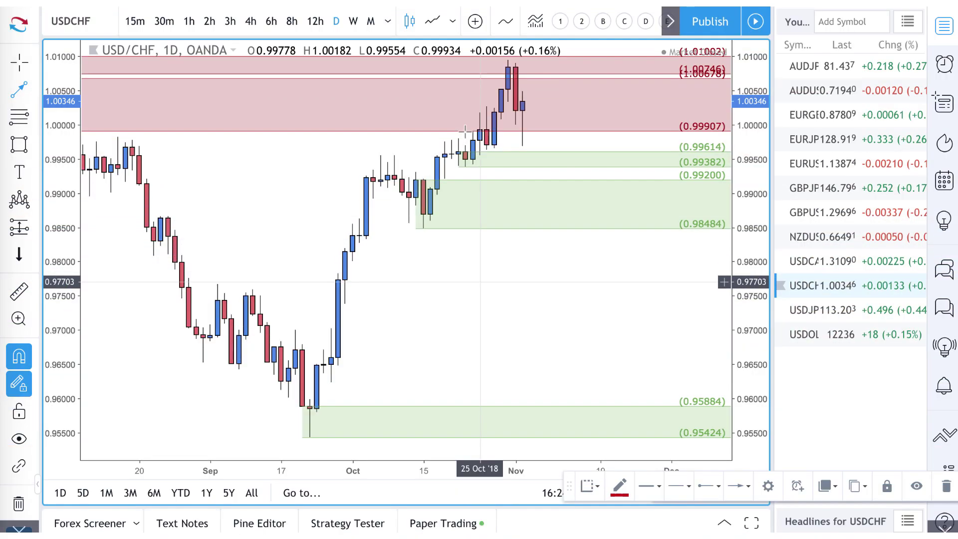
- On the USD/CHF daily chart, delete the wide supply zone spanning 0.99907 to 1.00678
{"action": "scroll", "coordinate": [465, 131], "scroll_direction": "up", "scroll_amount": 3}
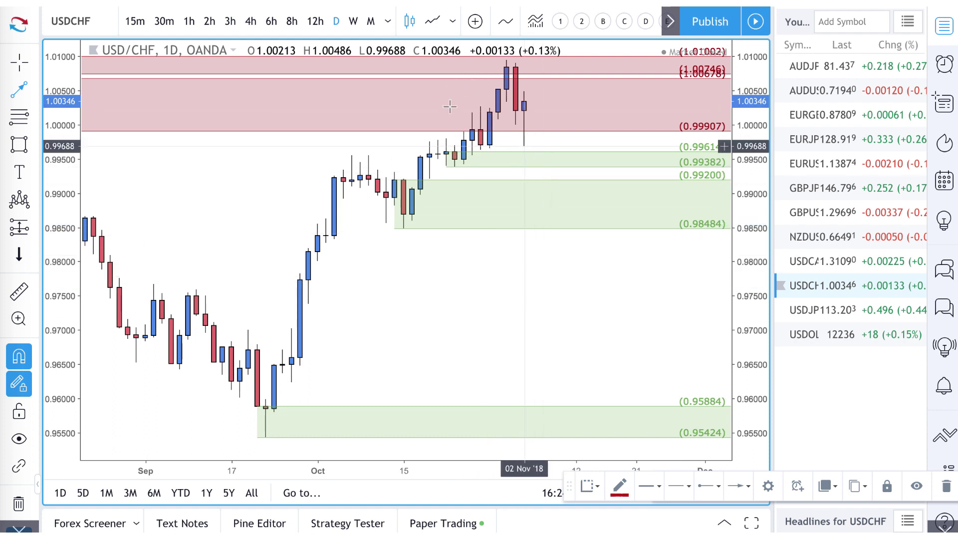
{"action": "scroll", "coordinate": [449, 107], "scroll_direction": "down", "scroll_amount": 4}
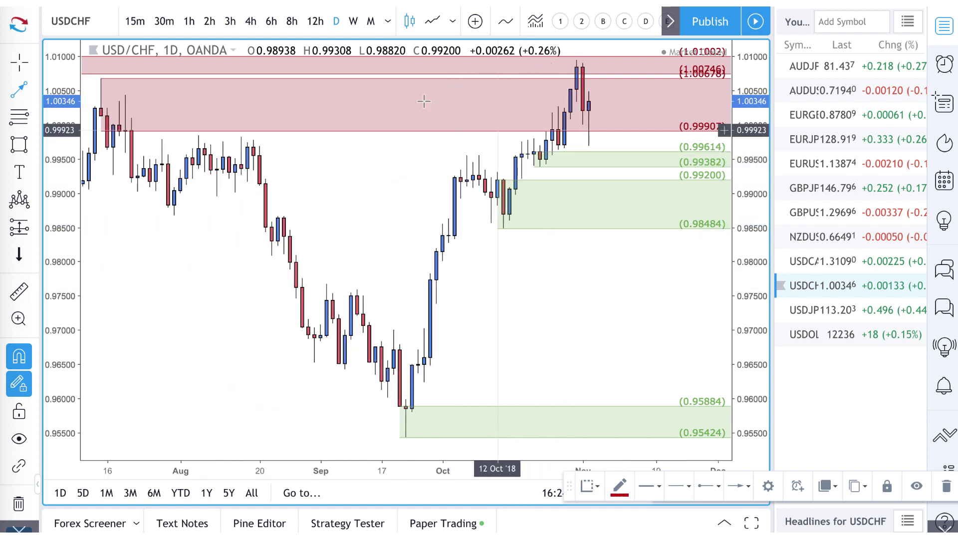
{"action": "key", "text": "Escape"}
{"action": "left_click", "coordinate": [433, 136]}
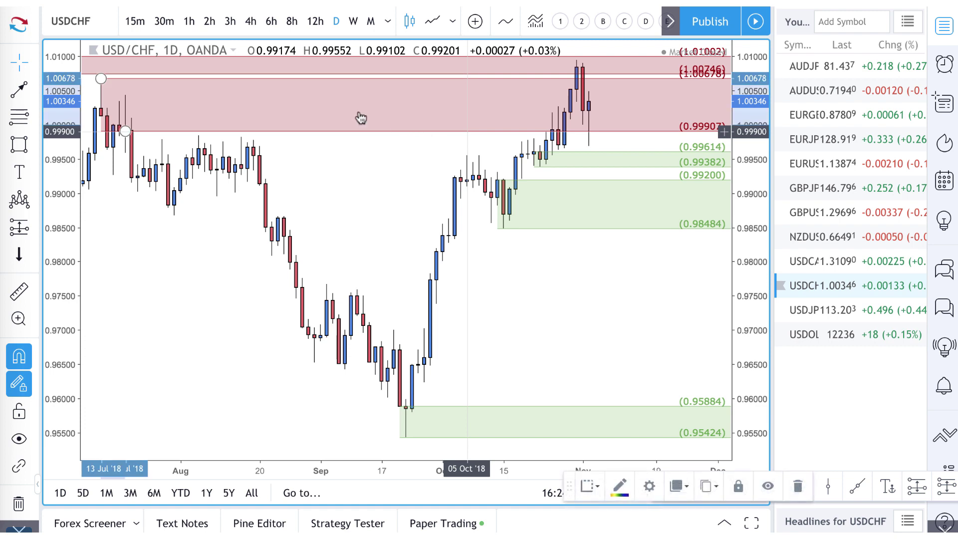
{"action": "key", "text": "Delete"}
- Extend the supply zone starting at 1.00746 up to 1.01076 at the 10 April 2017 high
{"action": "scroll", "coordinate": [229, 125], "scroll_direction": "down", "scroll_amount": 6}
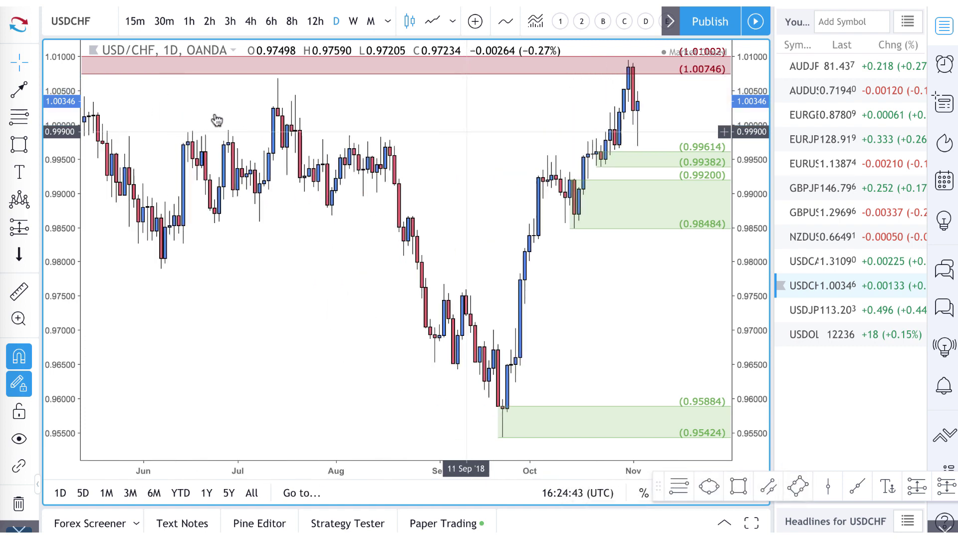
{"action": "scroll", "coordinate": [194, 114], "scroll_direction": "down", "scroll_amount": 8}
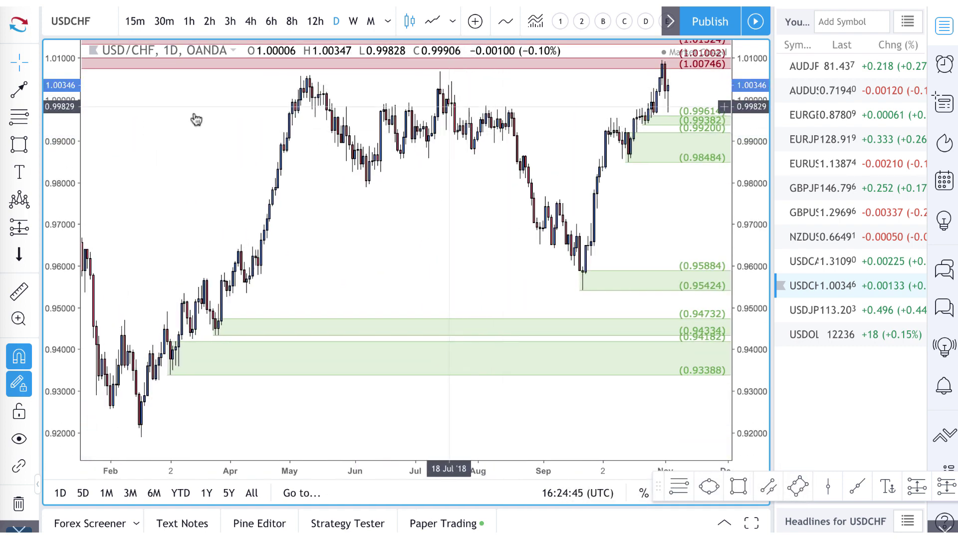
{"action": "scroll", "coordinate": [170, 110], "scroll_direction": "down", "scroll_amount": 4}
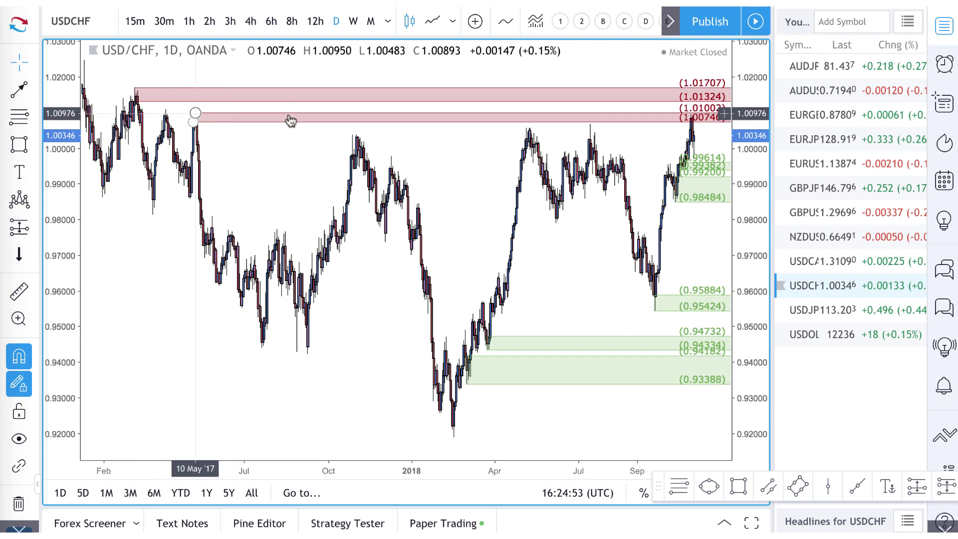
{"action": "left_click", "coordinate": [429, 120]}
{"action": "key", "text": "ctrl+z"}
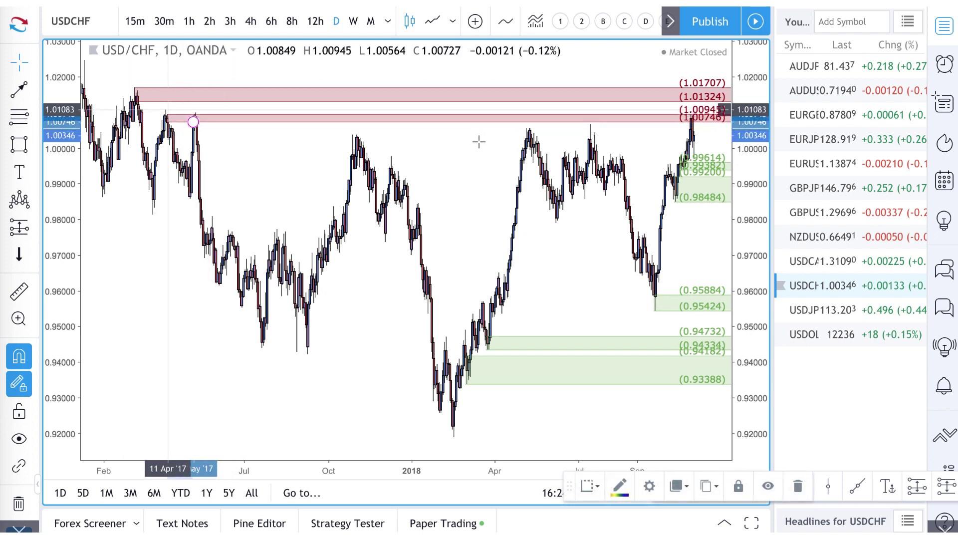
{"action": "key", "text": "ctrl+z"}
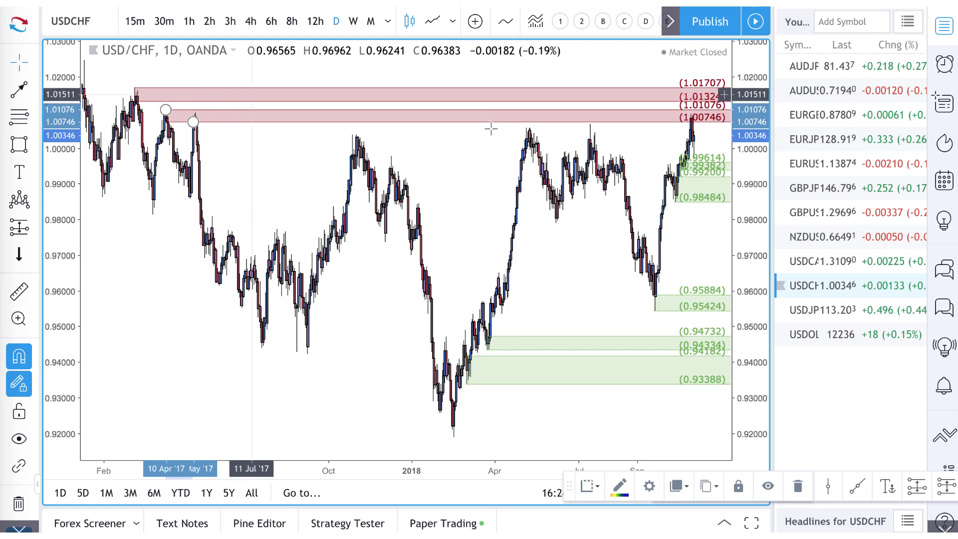
- Raise the upper edge of the late October demand zone above 0.99382 to 0.99934
{"action": "scroll", "coordinate": [289, 115], "scroll_direction": "up", "scroll_amount": 6}
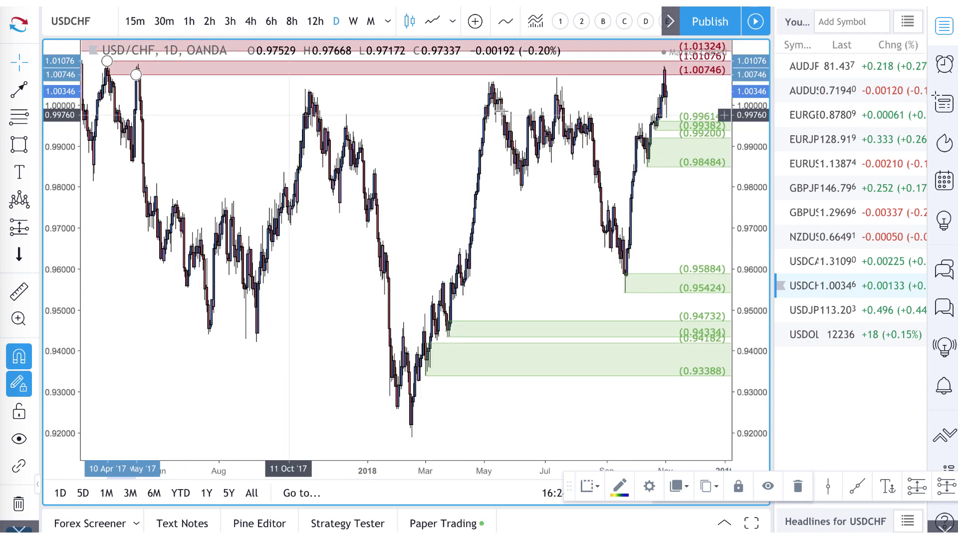
{"action": "scroll", "coordinate": [290, 115], "scroll_direction": "up", "scroll_amount": 4}
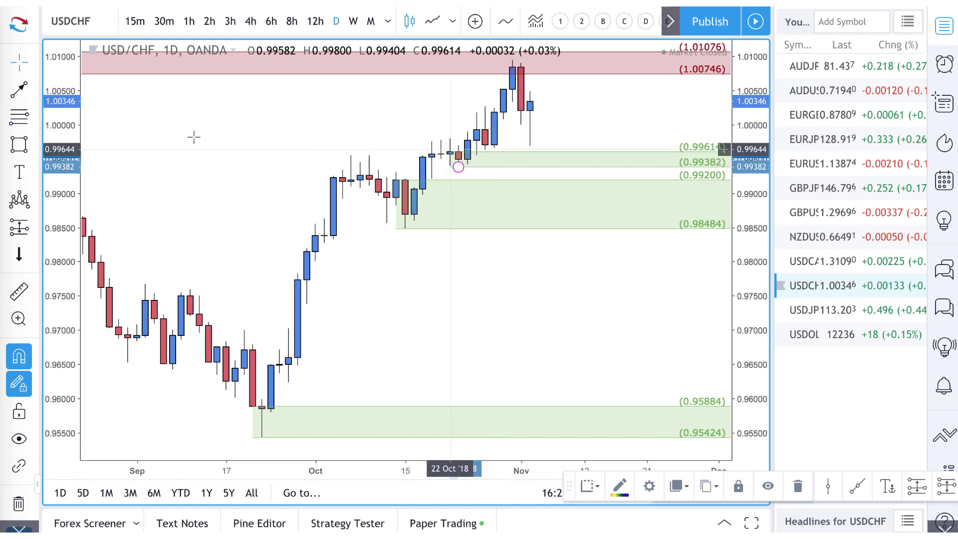
{"action": "left_click_drag", "start_coordinate": [450, 150], "coordinate": [485, 136]}
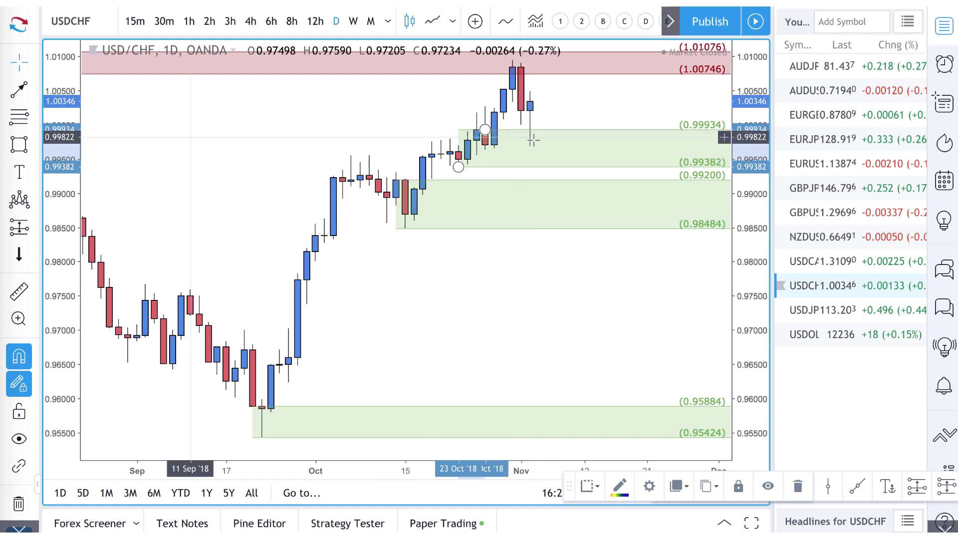
- Draw an arrow from the last candle's low at 0.99688 up to about 1.00257
{"action": "key", "text": "alt+t"}
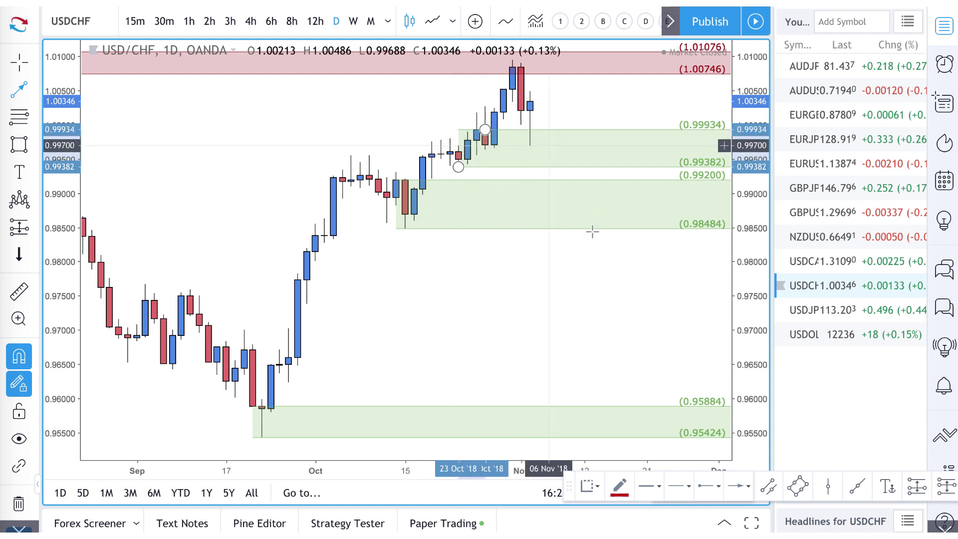
{"action": "left_click", "coordinate": [530, 146]}
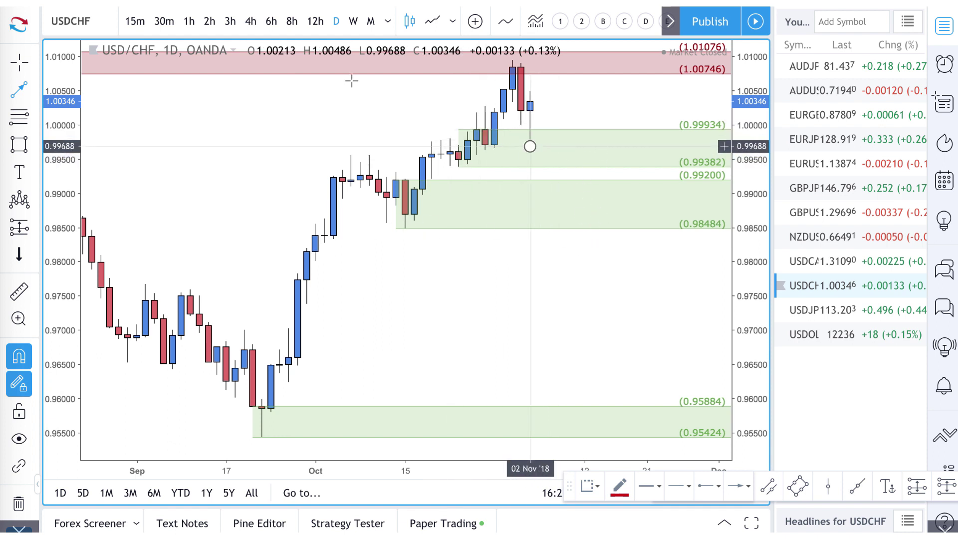
{"action": "left_click", "coordinate": [557, 107]}
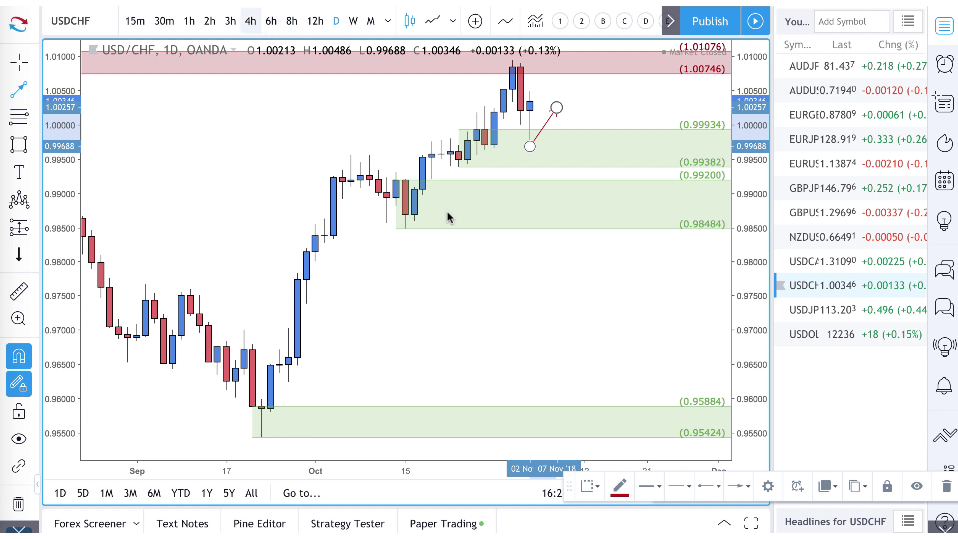
- Examine the USD/CHF price action on the 240-minute timeframe and return to the daily chart
{"action": "type", "text": "240"}
{"action": "key", "text": "Return"}
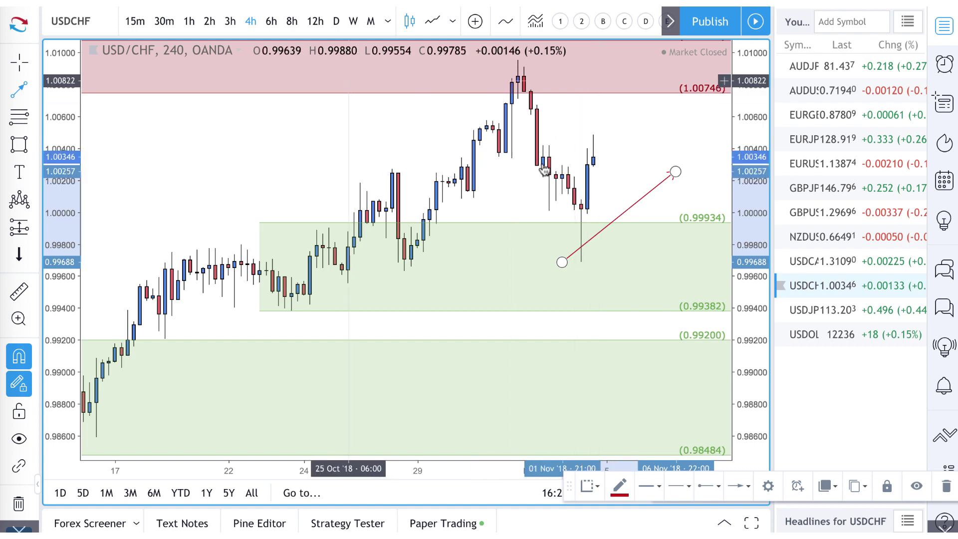
{"action": "type", "text": "D"}
{"action": "key", "text": "Return"}
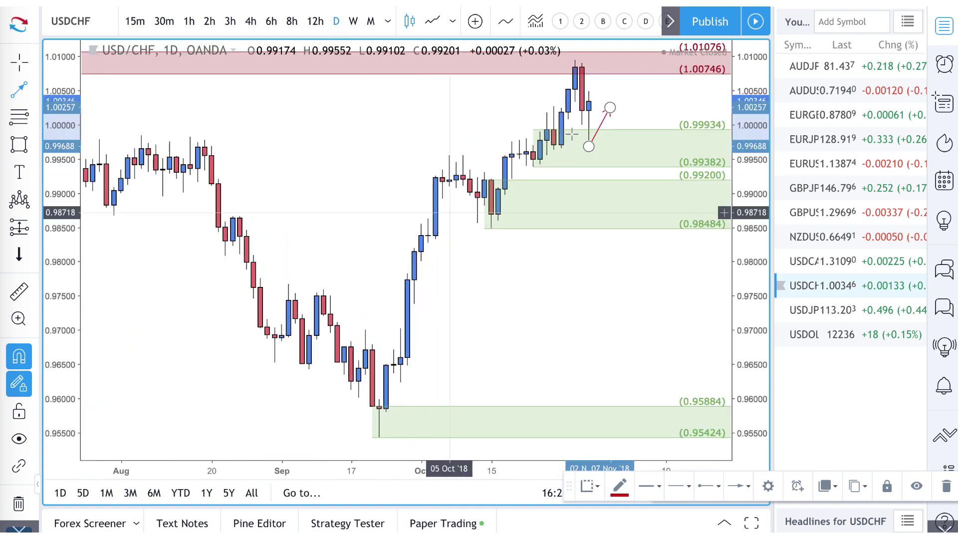
- Draw an arrow path from the last close at 1.00346 up to about 1.00904, then down to about 1.002
{"action": "scroll", "coordinate": [638, 118], "scroll_direction": "up", "scroll_amount": 2}
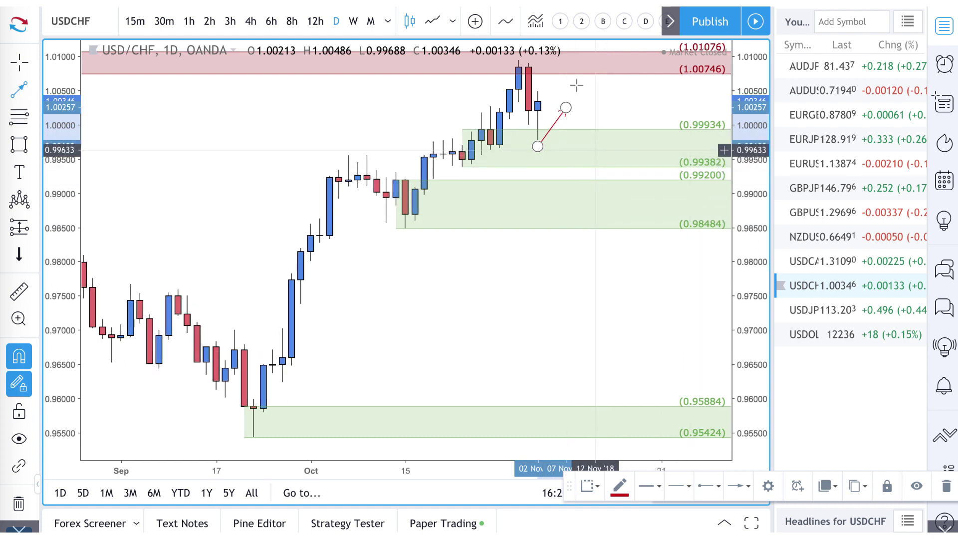
{"action": "scroll", "coordinate": [579, 75], "scroll_direction": "down", "scroll_amount": 2}
{"action": "scroll", "coordinate": [586, 64], "scroll_direction": "down", "scroll_amount": 5}
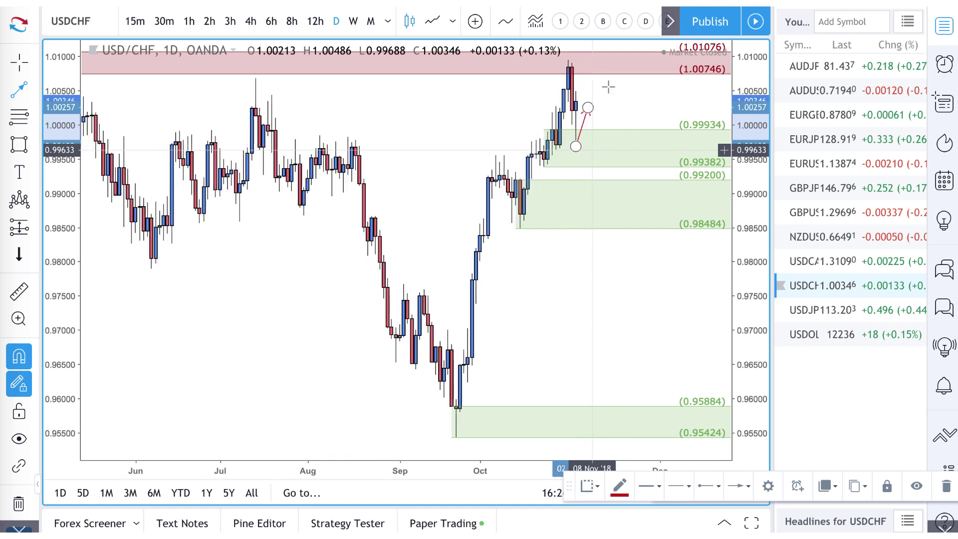
{"action": "scroll", "coordinate": [521, 86], "scroll_direction": "down", "scroll_amount": 2}
{"action": "scroll", "coordinate": [522, 86], "scroll_direction": "up", "scroll_amount": 4}
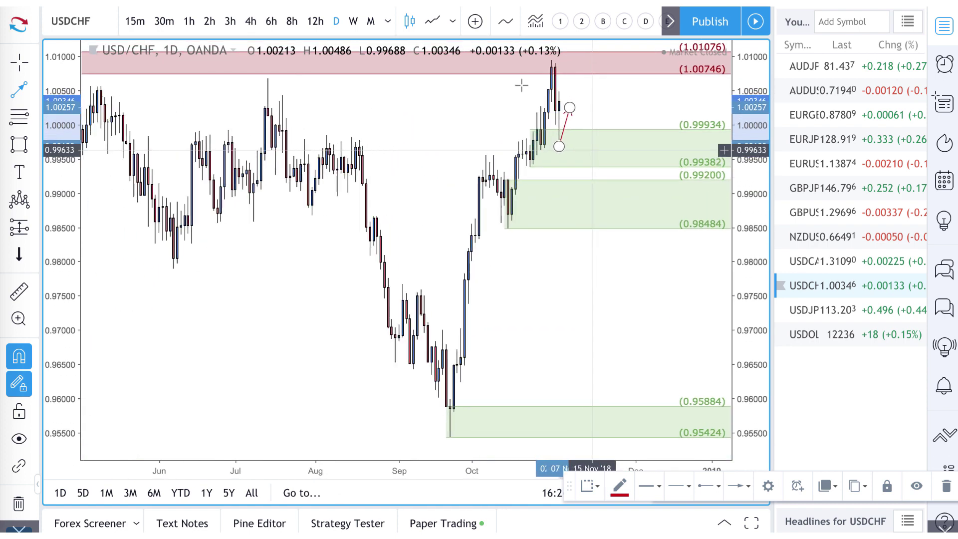
{"action": "scroll", "coordinate": [521, 86], "scroll_direction": "up", "scroll_amount": 1}
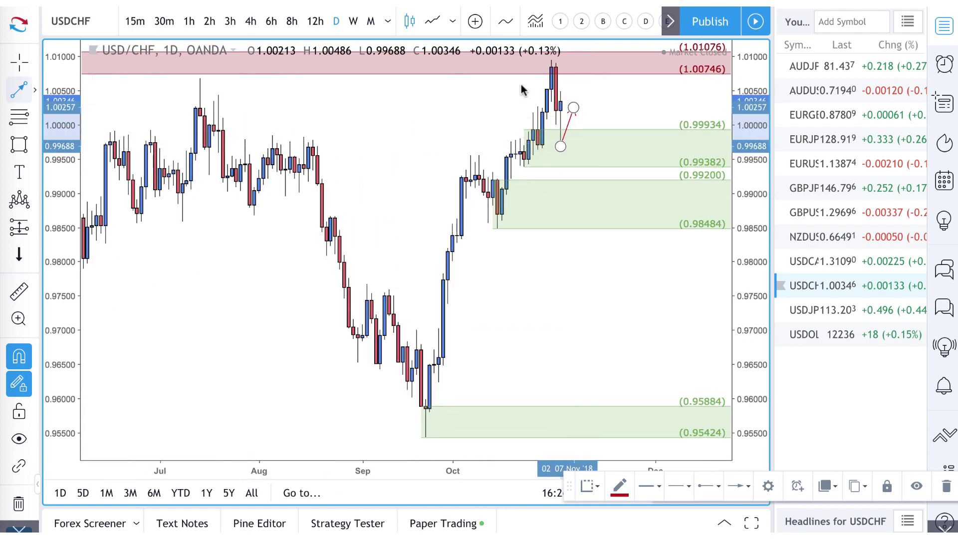
{"action": "left_click", "coordinate": [34, 89]}
{"action": "left_click", "coordinate": [97, 304]}
{"action": "left_click", "coordinate": [561, 102]}
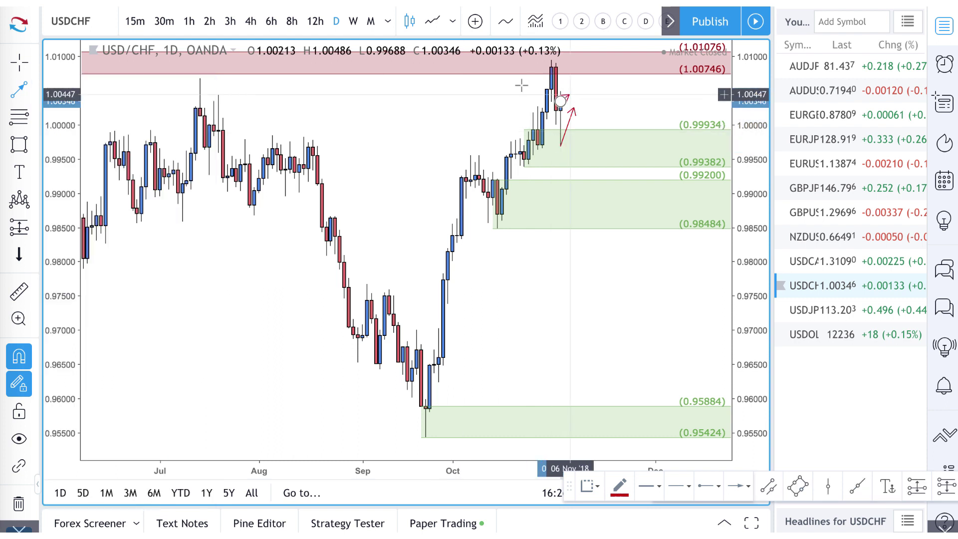
{"action": "left_click", "coordinate": [587, 64]}
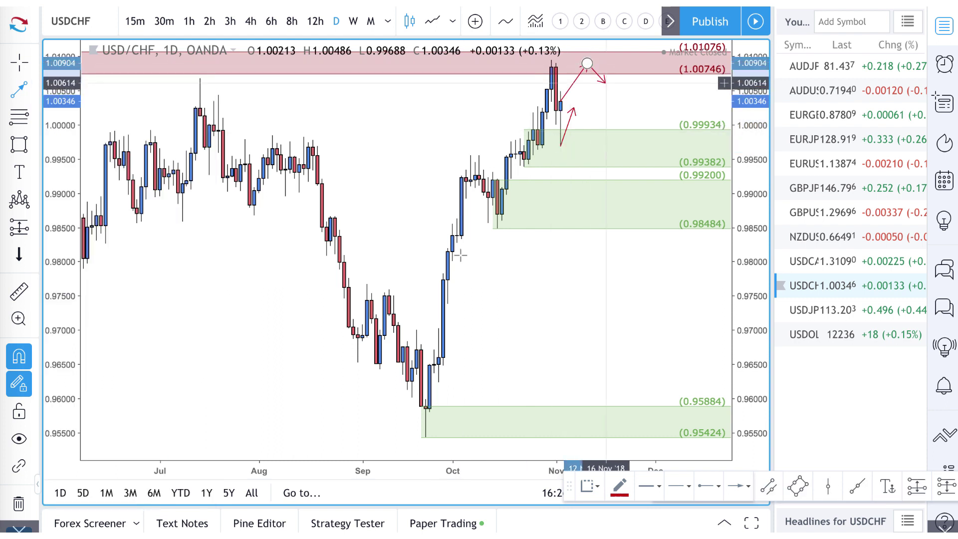
{"action": "double_click", "coordinate": [627, 112]}
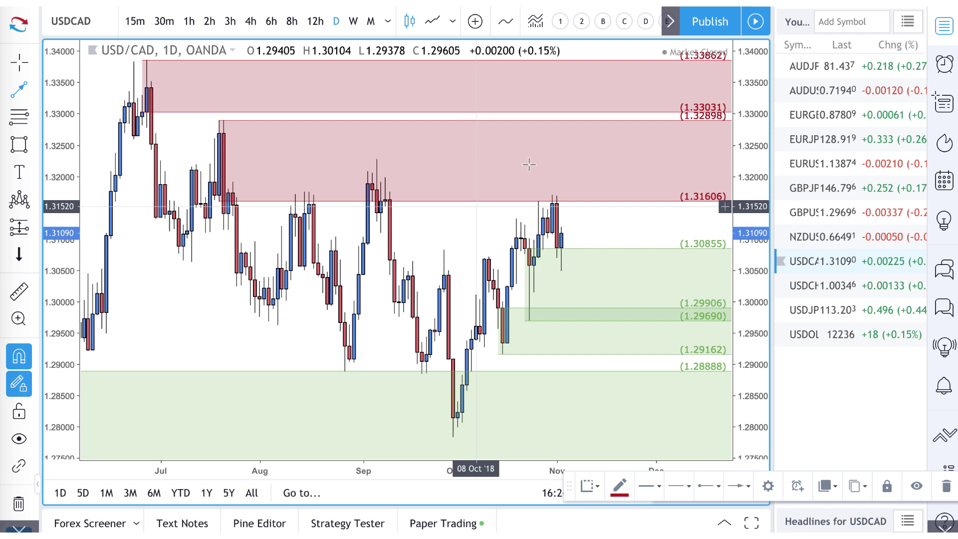
- Draw an arrow path on USD/CAD from the last close at 1.31090 up to about 1.32424, then down to about 1.31728
{"action": "scroll", "coordinate": [545, 154], "scroll_direction": "up", "scroll_amount": 4}
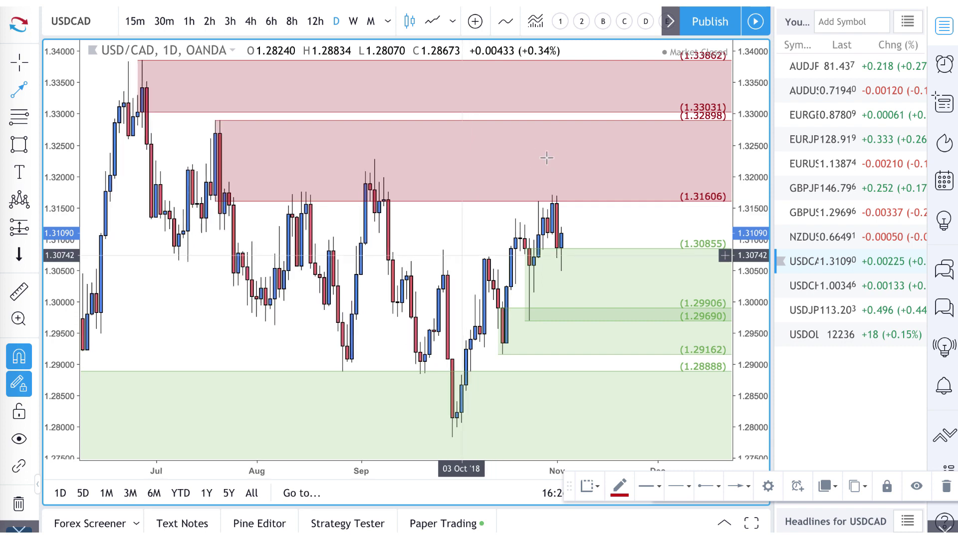
{"action": "scroll", "coordinate": [547, 231], "scroll_direction": "down", "scroll_amount": 4}
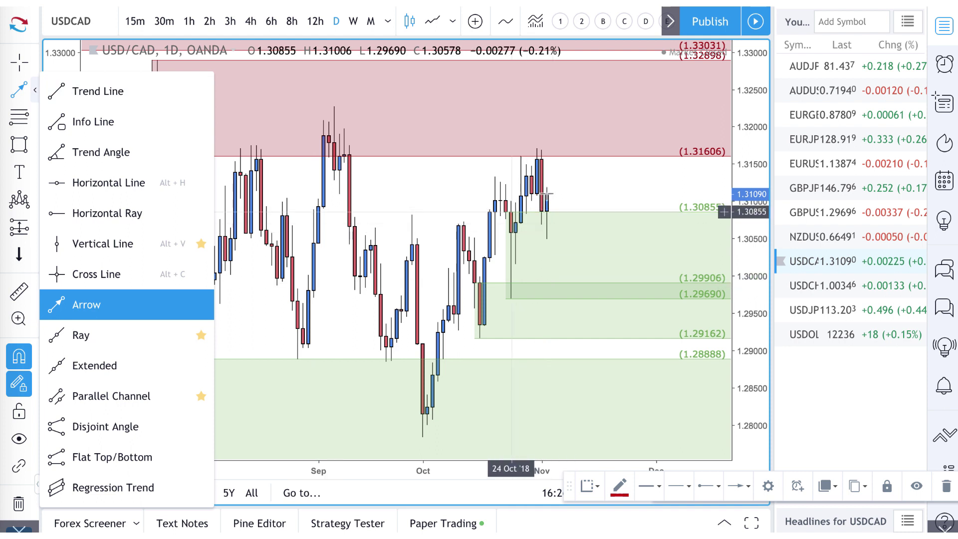
{"action": "mouse_move", "coordinate": [547, 194]}
{"action": "left_mouse_down"}
{"action": "mouse_move", "coordinate": [594, 121]}
{"action": "mouse_move", "coordinate": [594, 131]}
{"action": "mouse_move", "coordinate": [582, 120]}
{"action": "mouse_move", "coordinate": [601, 107]}
{"action": "mouse_move", "coordinate": [590, 103]}
{"action": "mouse_move", "coordinate": [578, 146]}
{"action": "mouse_move", "coordinate": [579, 122]}
{"action": "mouse_move", "coordinate": [605, 105]}
{"action": "mouse_move", "coordinate": [589, 96]}
{"action": "left_mouse_up"}
{"action": "left_click", "coordinate": [589, 96]}
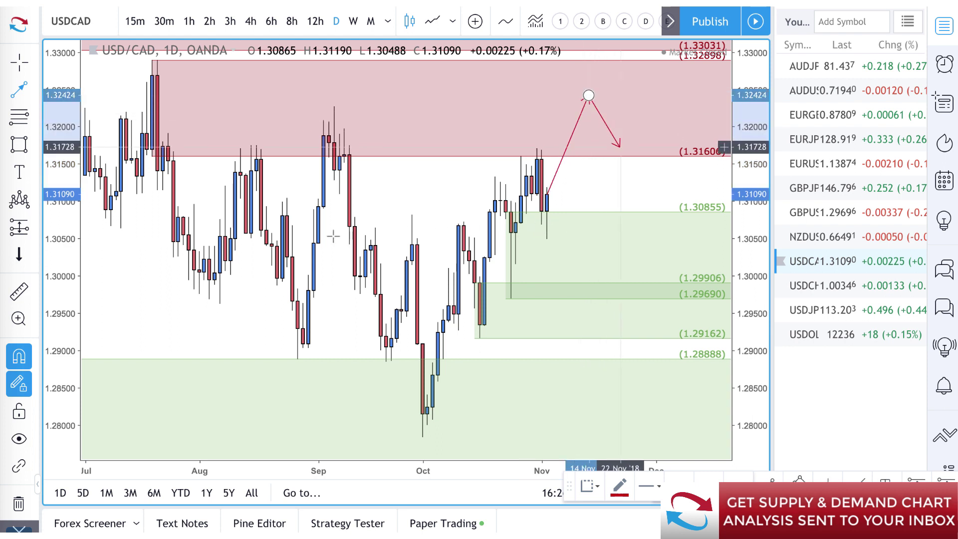
{"action": "left_click", "coordinate": [620, 147]}
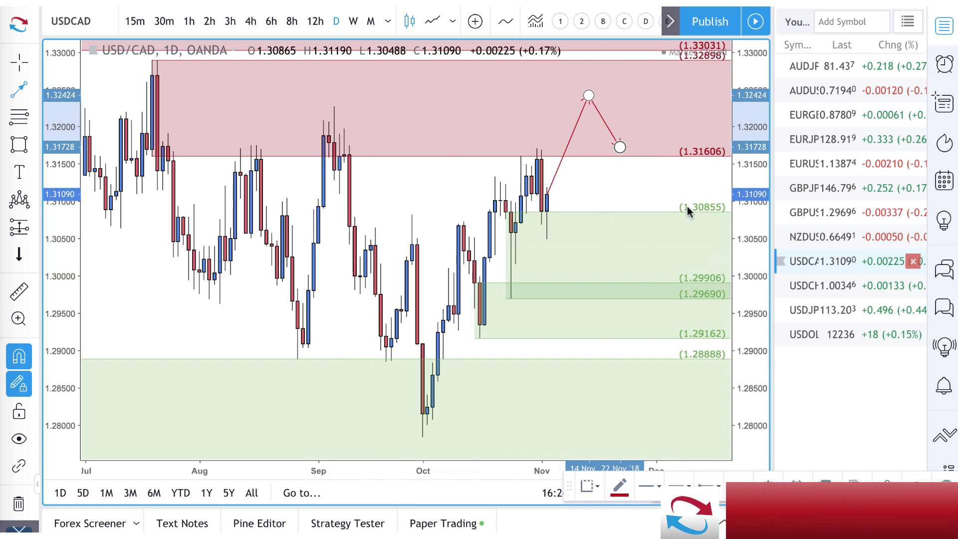
- Draw an arrow path from the last candle's open at 1.30865 down to about 1.29914, then back up
{"action": "scroll", "coordinate": [687, 205], "scroll_direction": "down", "scroll_amount": 3}
{"action": "scroll", "coordinate": [622, 264], "scroll_direction": "up", "scroll_amount": 1}
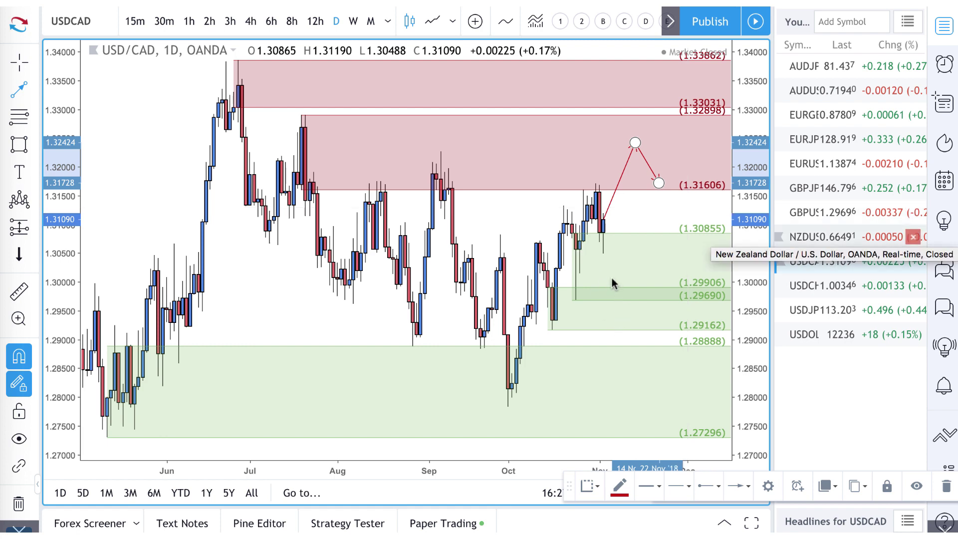
{"action": "scroll", "coordinate": [613, 300], "scroll_direction": "up", "scroll_amount": 2}
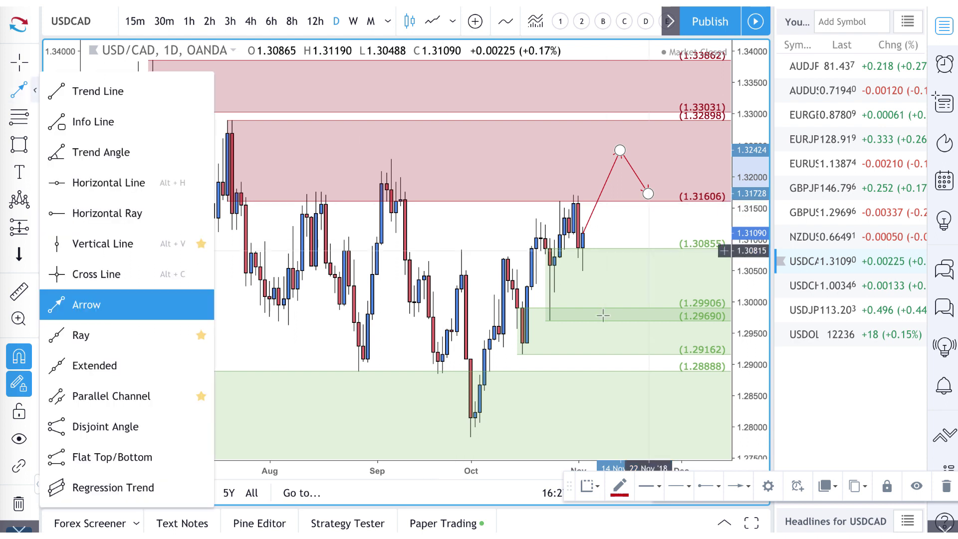
{"action": "left_click_drag", "start_coordinate": [583, 248], "coordinate": [607, 320]}
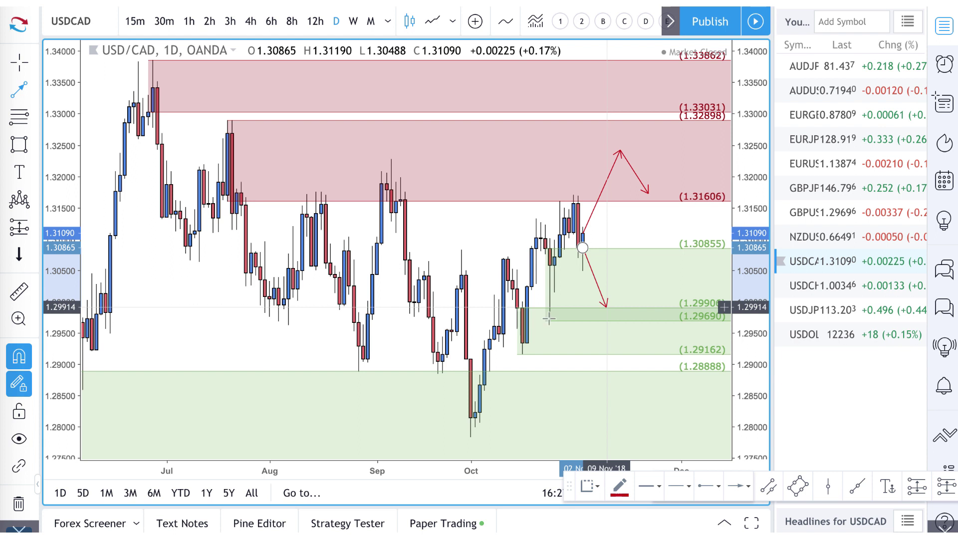
{"action": "left_click", "coordinate": [607, 307]}
{"action": "double_click", "coordinate": [643, 240]}
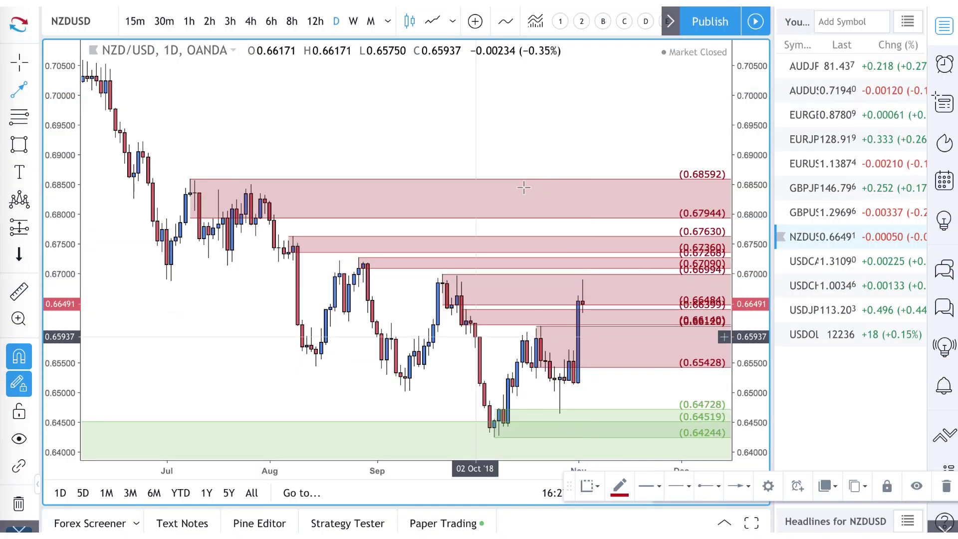
- Delete the two broken NZD/USD supply zones, 0.65428 to 0.66120 and 0.66140 to 0.66399
{"action": "scroll", "coordinate": [516, 209], "scroll_direction": "up", "scroll_amount": 5}
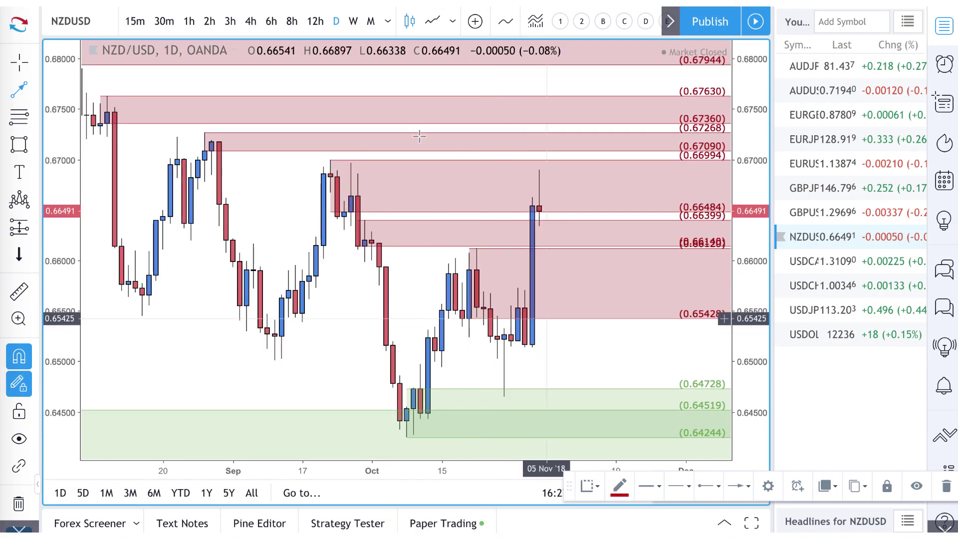
{"action": "left_click", "coordinate": [574, 316]}
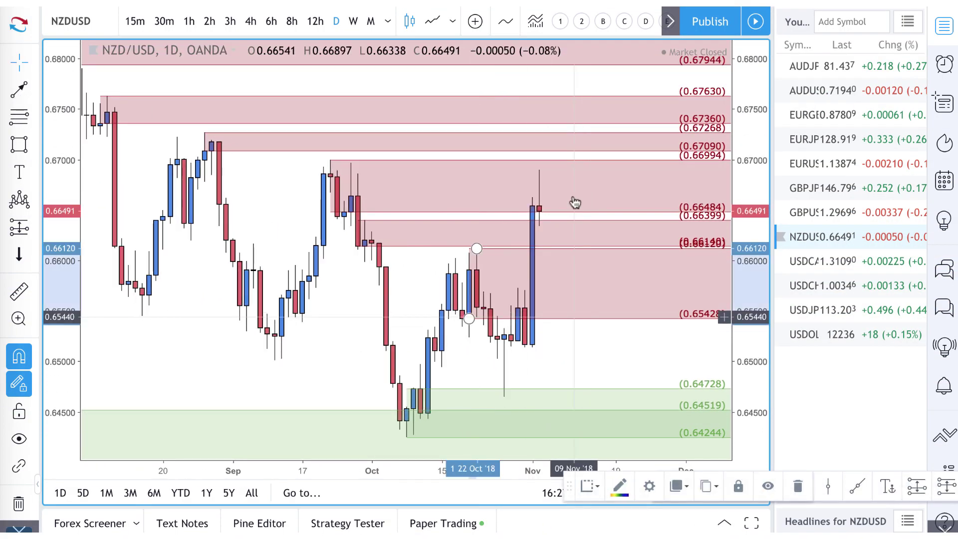
{"action": "key", "text": "Delete"}
{"action": "left_click", "coordinate": [577, 242]}
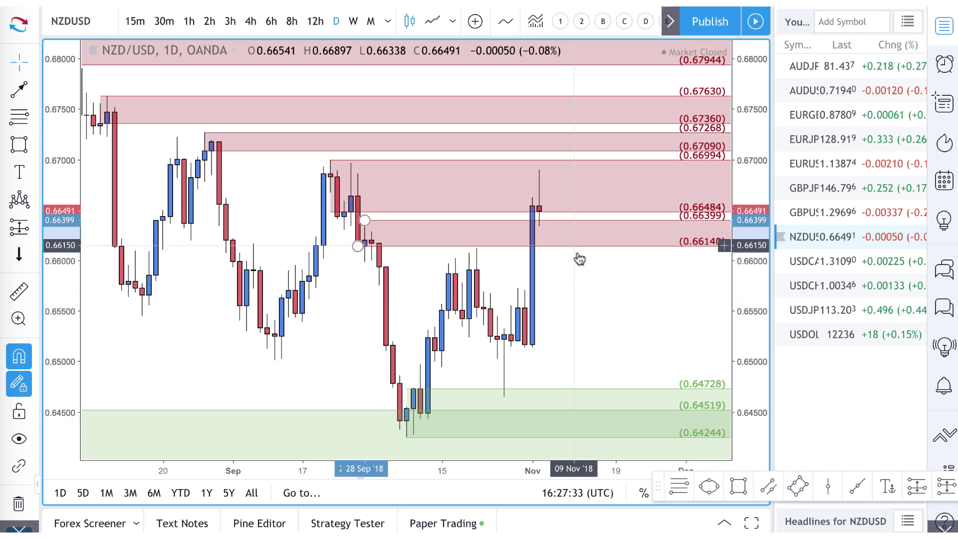
{"action": "key", "text": "Delete"}
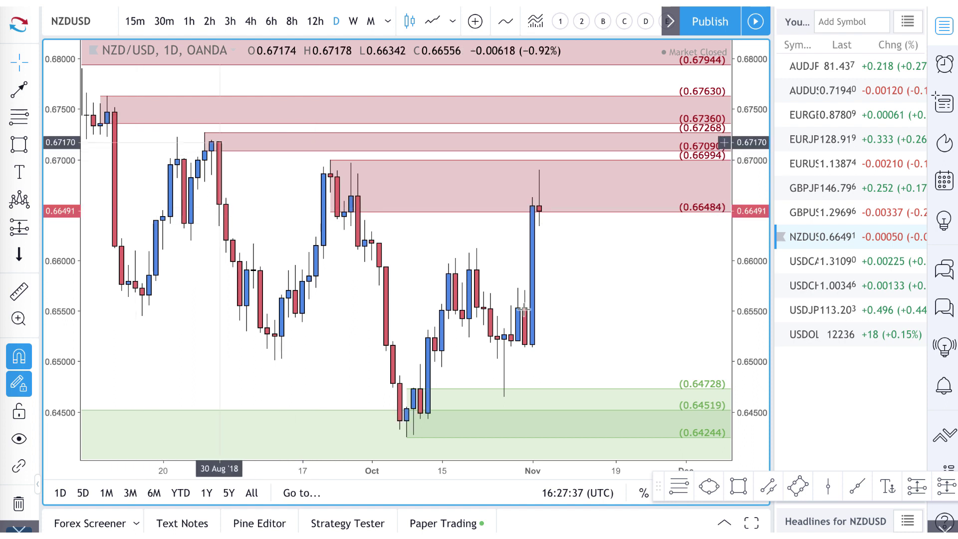
- Draw an arrow from the last candle's open at 0.66541 down to about 0.66075, and mark a demand zone from 0.65532 to 0.64648
{"action": "left_click", "coordinate": [508, 382]}
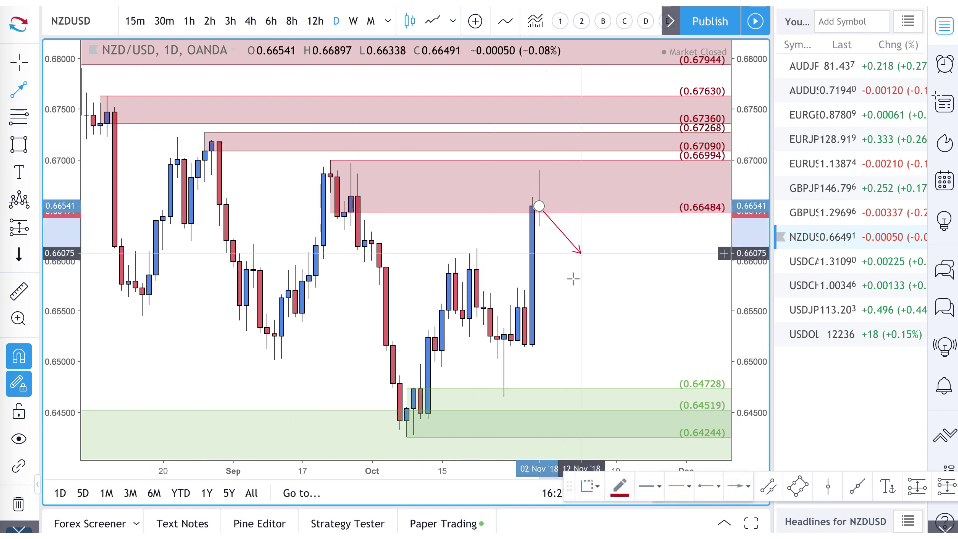
{"action": "left_click", "coordinate": [581, 253]}
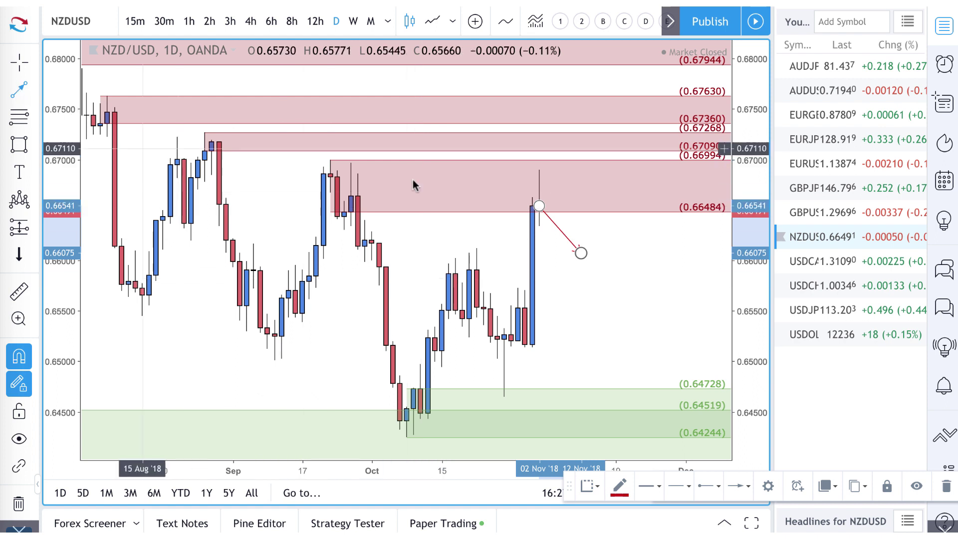
{"action": "key", "text": "alt+f"}
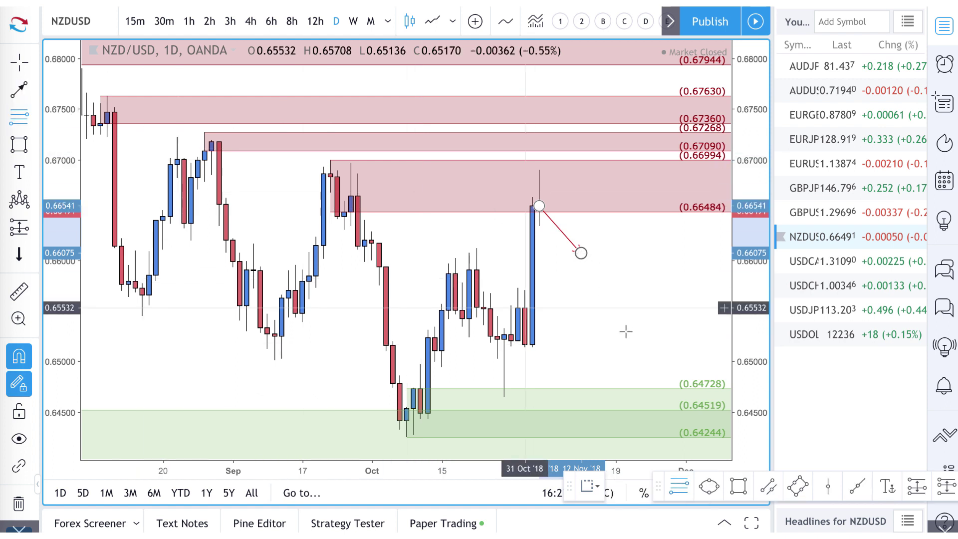
{"action": "left_click", "coordinate": [524, 308]}
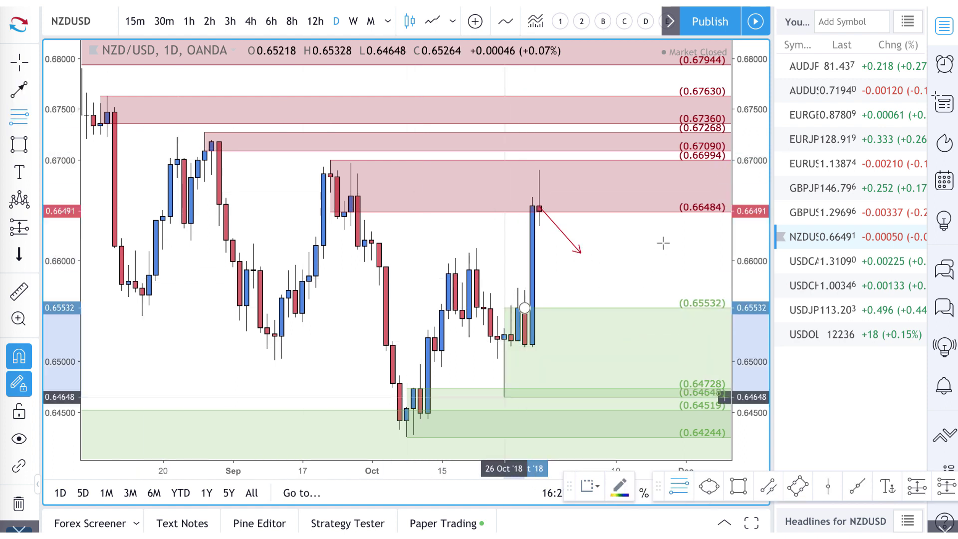
{"action": "left_click", "coordinate": [646, 287]}
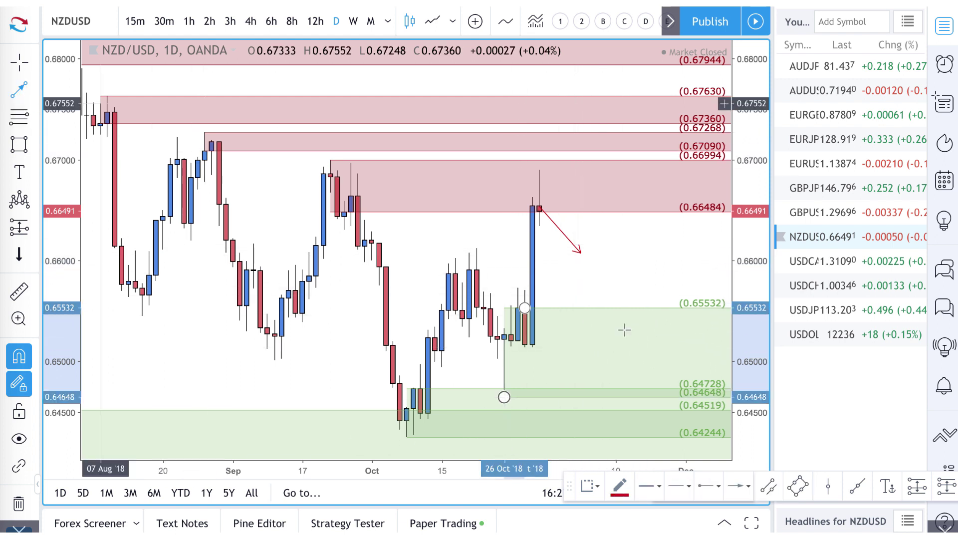
- Continue the arrow path from 0.66075 down into the new demand zone at about 0.65289, then up to about 0.66173
{"action": "left_click", "coordinate": [561, 230]}
{"action": "left_click_drag", "start_coordinate": [589, 264], "coordinate": [623, 330]}
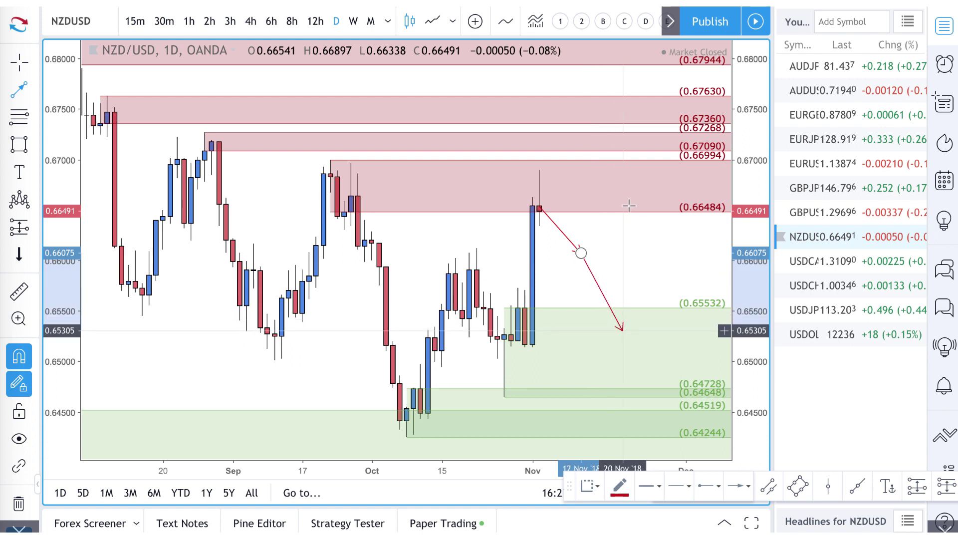
{"action": "left_click", "coordinate": [623, 332]}
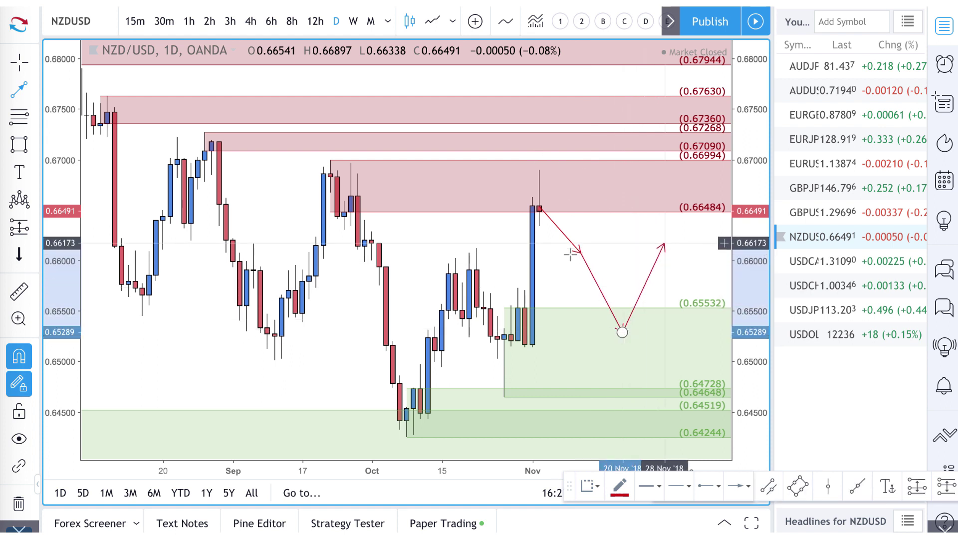
{"action": "left_click", "coordinate": [664, 243]}
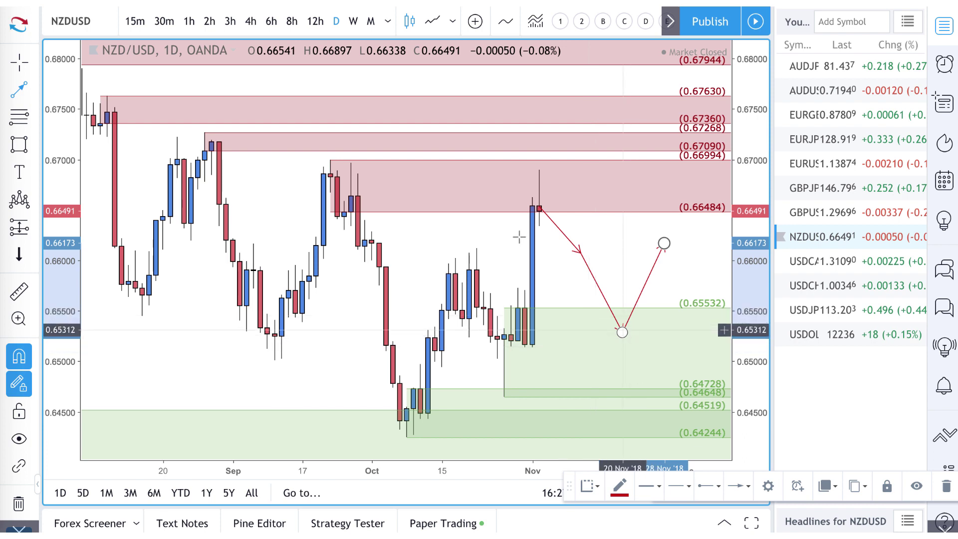
- Draw an arrow path from 0.66541 up to about 0.67203 and down to about 0.66685, plus a separate downward arrow from about 0.67519
{"action": "scroll", "coordinate": [547, 194], "scroll_direction": "down", "scroll_amount": 2}
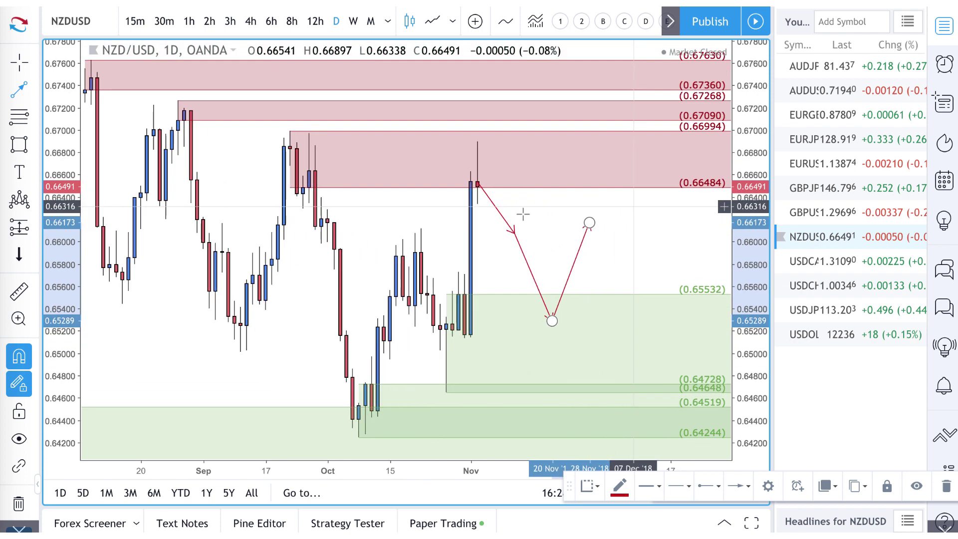
{"action": "scroll", "coordinate": [539, 194], "scroll_direction": "down", "scroll_amount": 2}
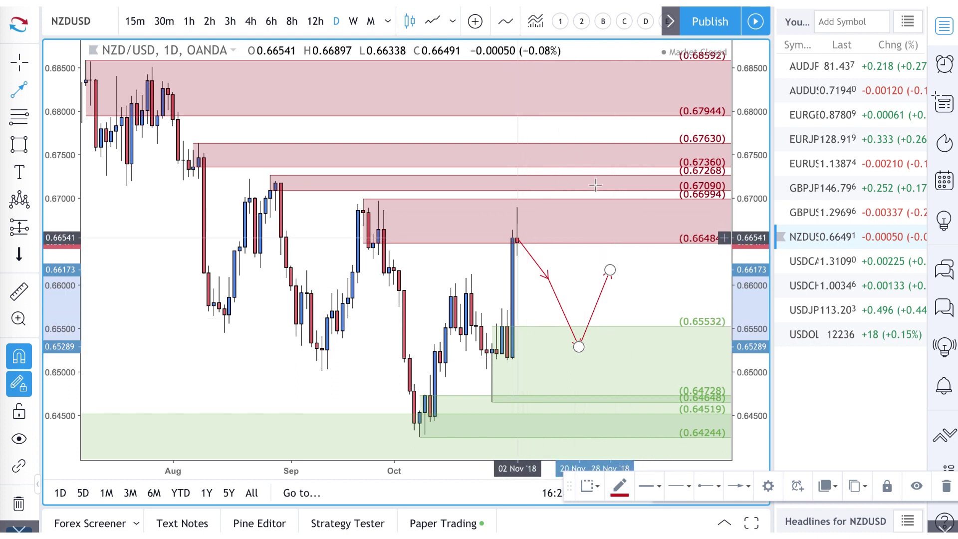
{"action": "left_click", "coordinate": [517, 238]}
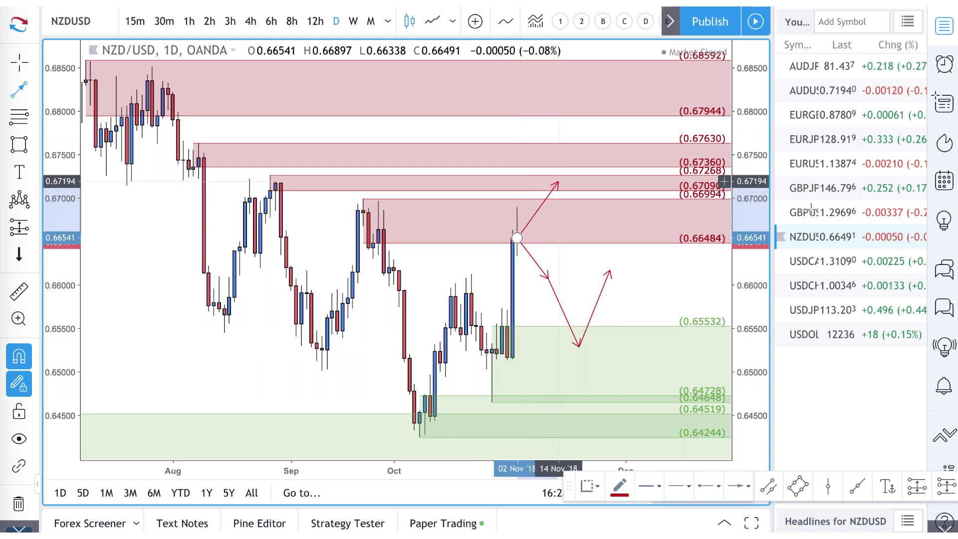
{"action": "left_click", "coordinate": [558, 181]}
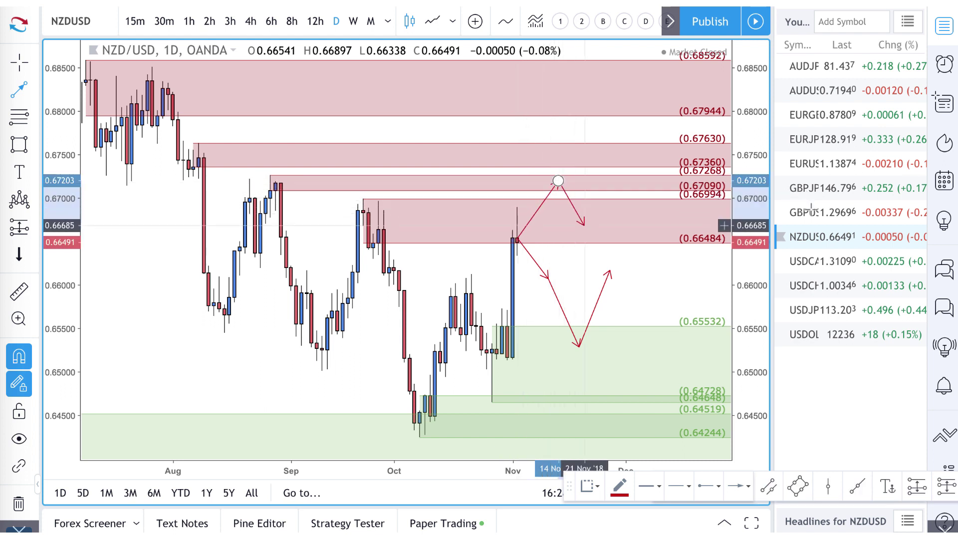
{"action": "left_click", "coordinate": [584, 226]}
{"action": "left_click", "coordinate": [579, 153]}
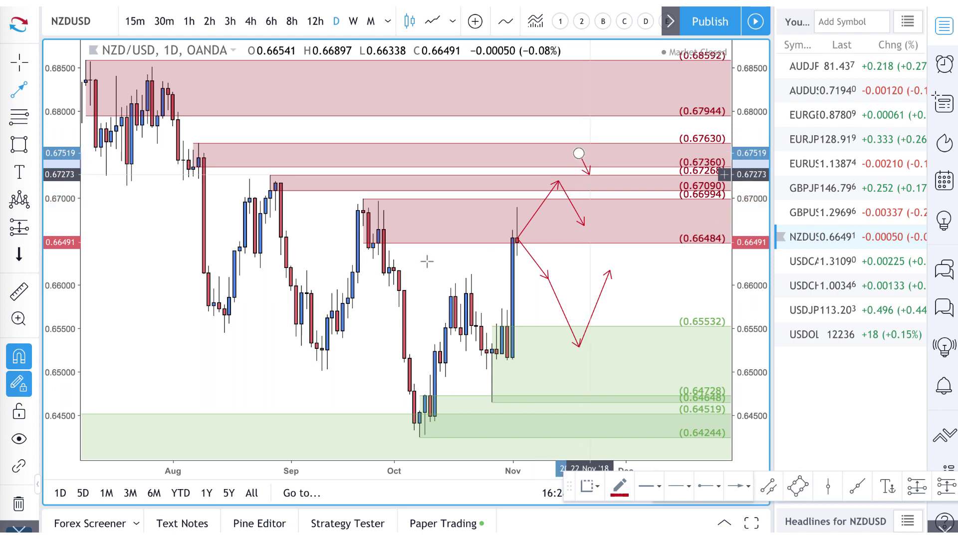
{"action": "left_click", "coordinate": [605, 202]}
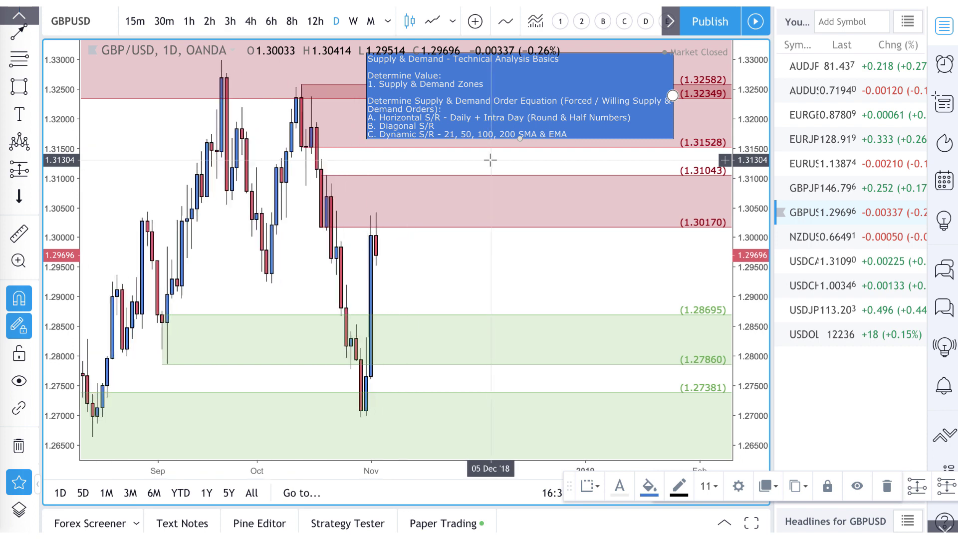
- Examine the latest price action on the GBP/USD daily chart, and browse the uploaded videos on the Trading180 YouTube channel
{"action": "scroll", "coordinate": [490, 160], "scroll_direction": "up", "scroll_amount": 3}
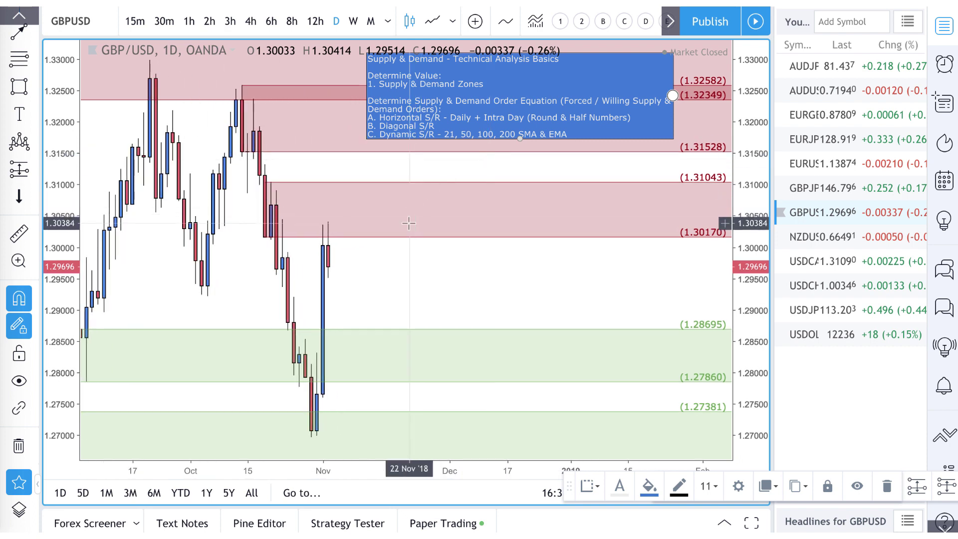
{"action": "scroll", "coordinate": [409, 223], "scroll_direction": "down", "scroll_amount": 4}
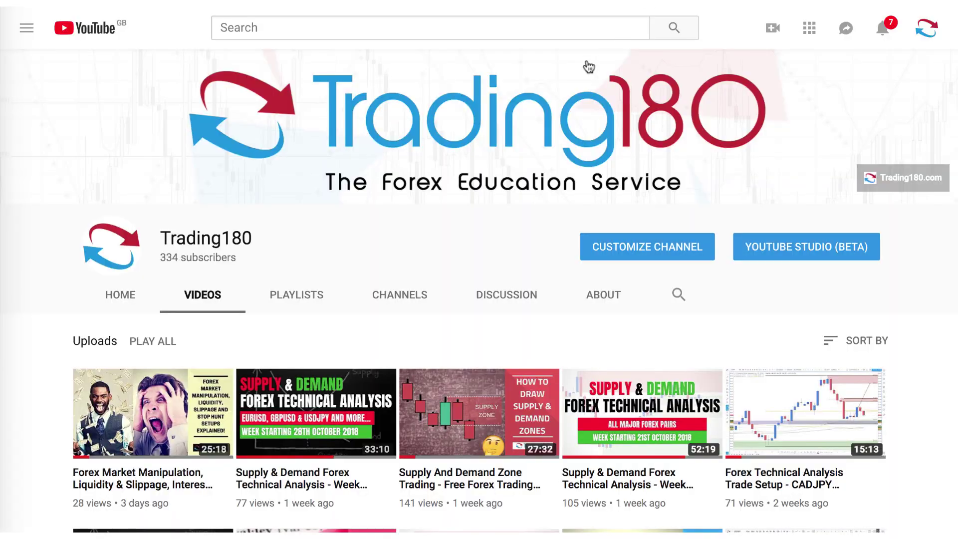
{"action": "scroll", "coordinate": [518, 169], "scroll_direction": "down", "scroll_amount": 8}
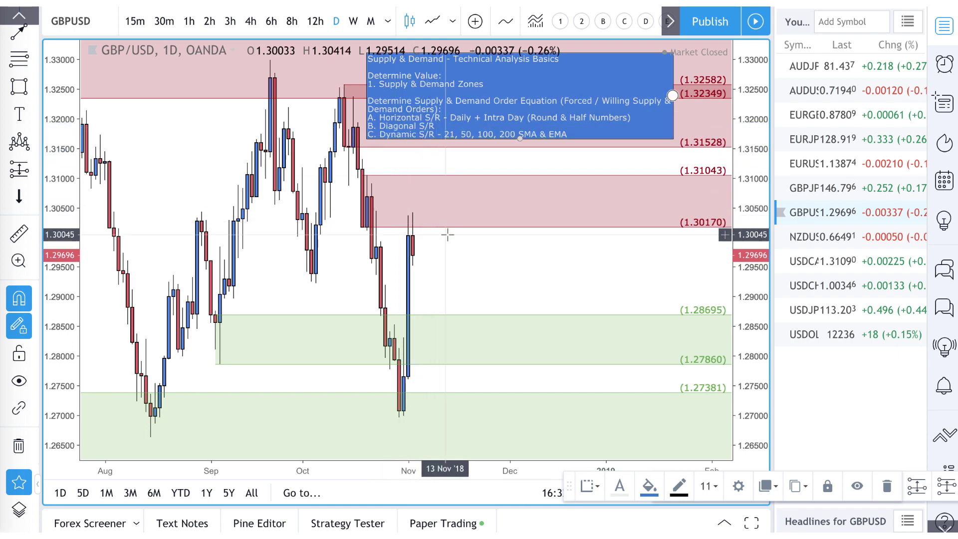
- Draw a purple rectangle across the GBP/USD chart from 1.30206 to 1.30501, and stretch its starting corner to 1.30634 at 19 Jun '18
{"action": "scroll", "coordinate": [447, 232], "scroll_direction": "down", "scroll_amount": 4}
{"action": "scroll", "coordinate": [448, 235], "scroll_direction": "up", "scroll_amount": 3}
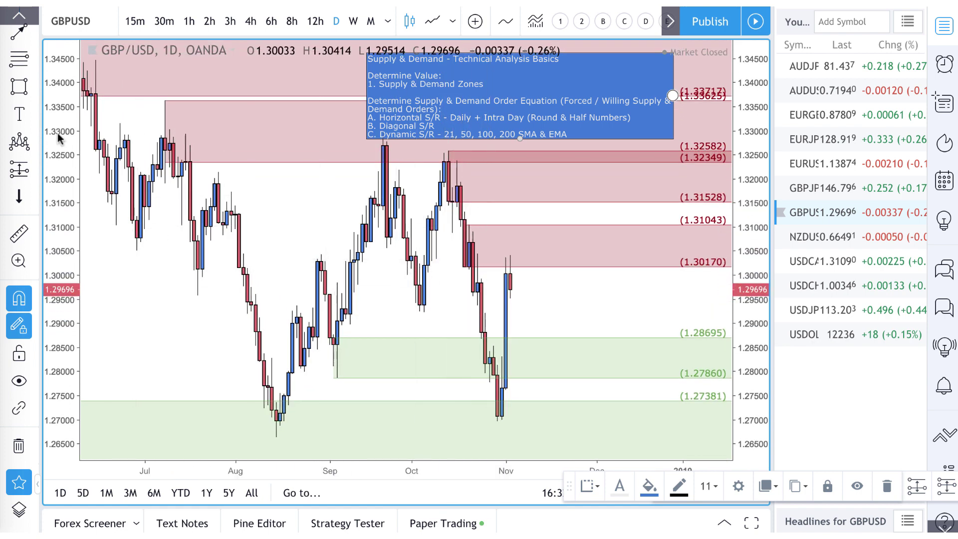
{"action": "left_click", "coordinate": [16, 91]}
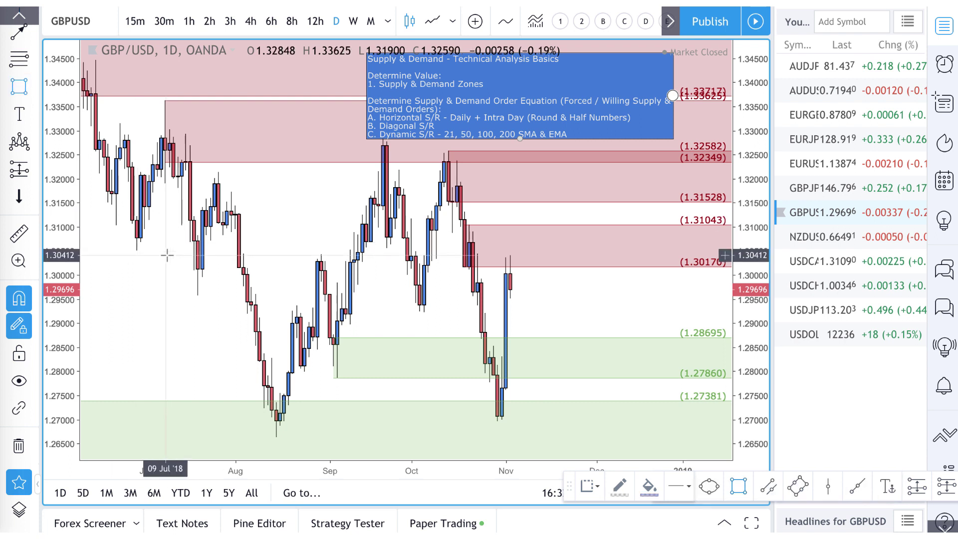
{"action": "left_click", "coordinate": [136, 254]}
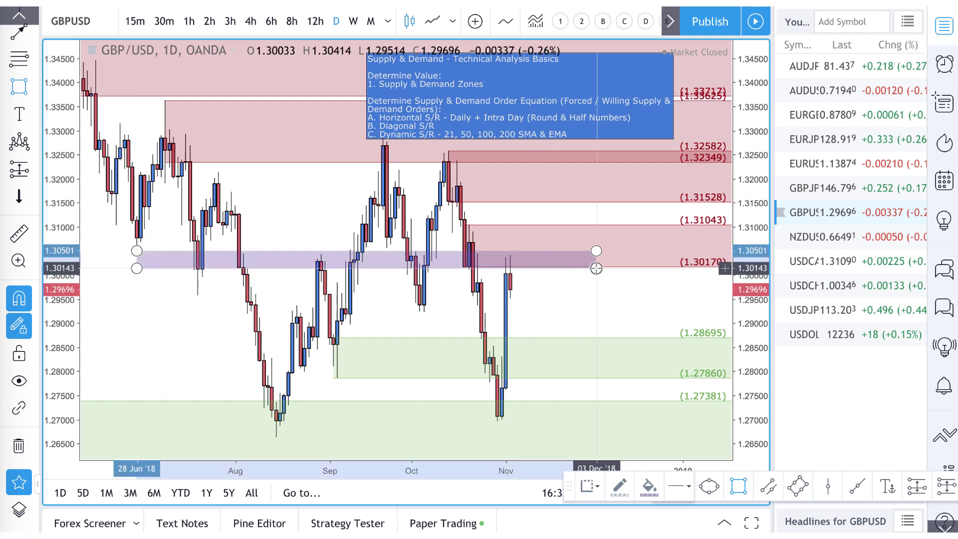
{"action": "left_click", "coordinate": [637, 265]}
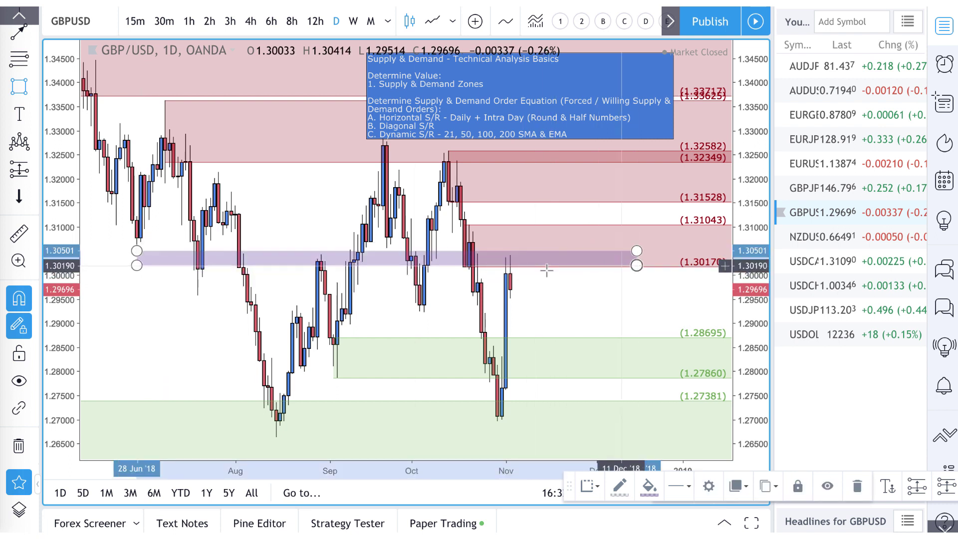
{"action": "scroll", "coordinate": [514, 270], "scroll_direction": "up", "scroll_amount": 1}
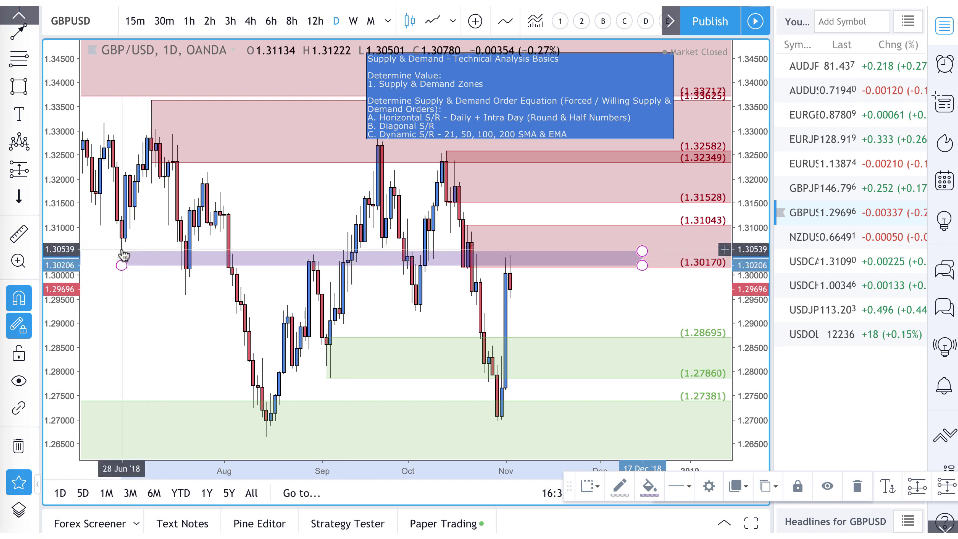
{"action": "left_click_drag", "start_coordinate": [124, 255], "coordinate": [94, 246]}
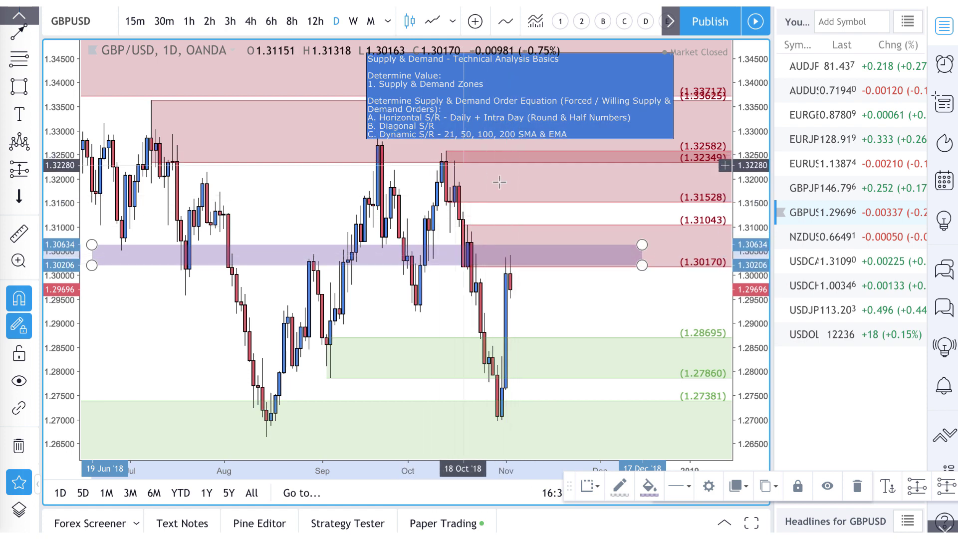
- Draw a narrow parallel channel from the 17 Apr '18 high at 1.43770 to 1.32582 on 12 Oct '18, with its second edge at 1.32355
{"action": "scroll", "coordinate": [500, 182], "scroll_direction": "up", "scroll_amount": 1}
{"action": "scroll", "coordinate": [499, 183], "scroll_direction": "down", "scroll_amount": 4}
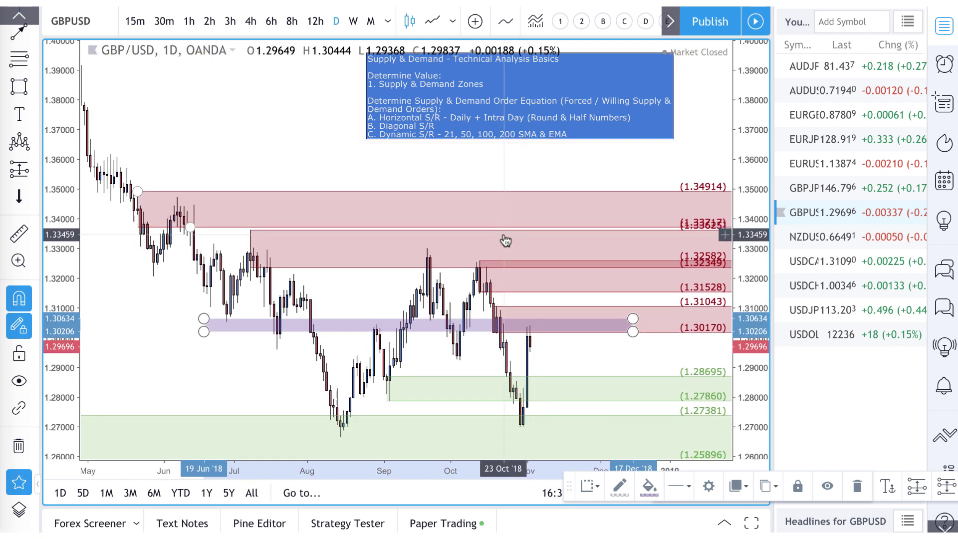
{"action": "scroll", "coordinate": [506, 245], "scroll_direction": "up", "scroll_amount": 3}
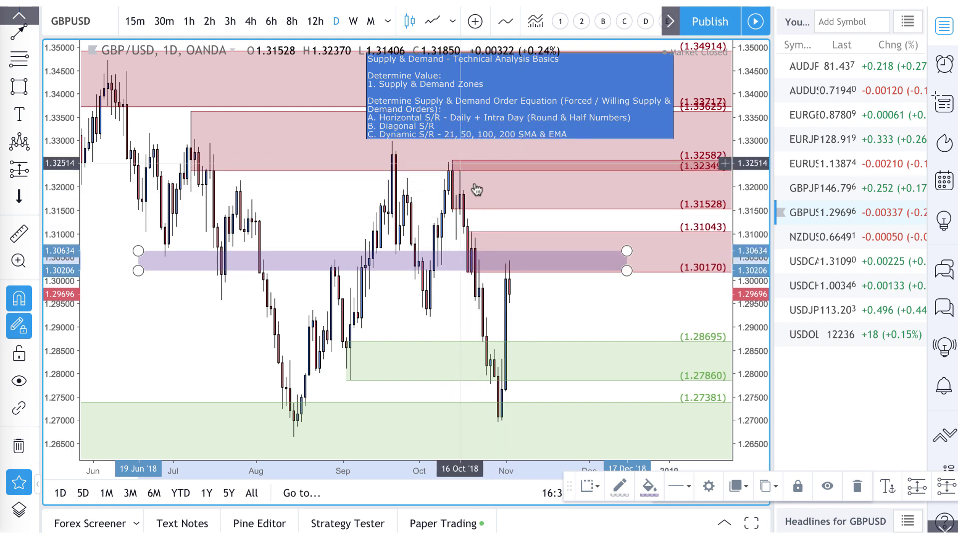
{"action": "scroll", "coordinate": [496, 218], "scroll_direction": "down", "scroll_amount": 3}
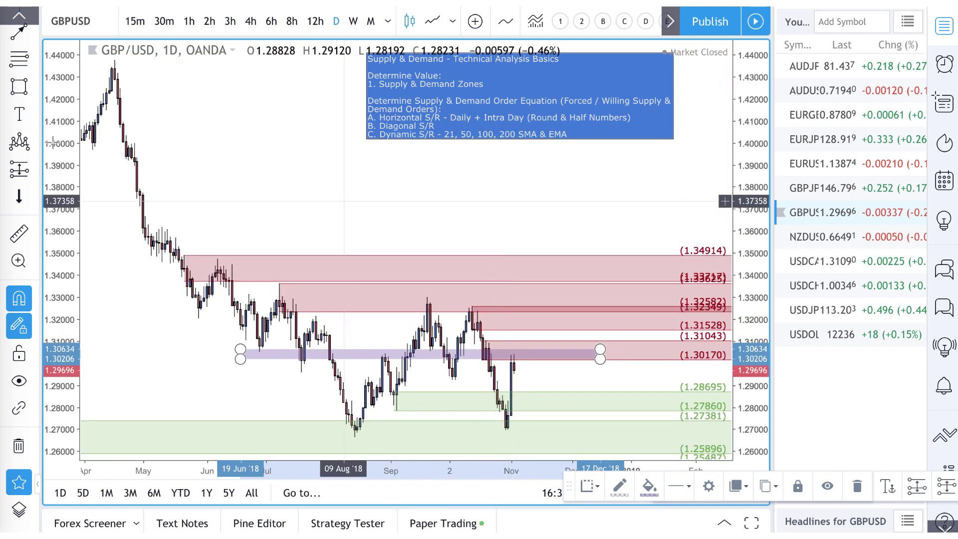
{"action": "left_click", "coordinate": [35, 60]}
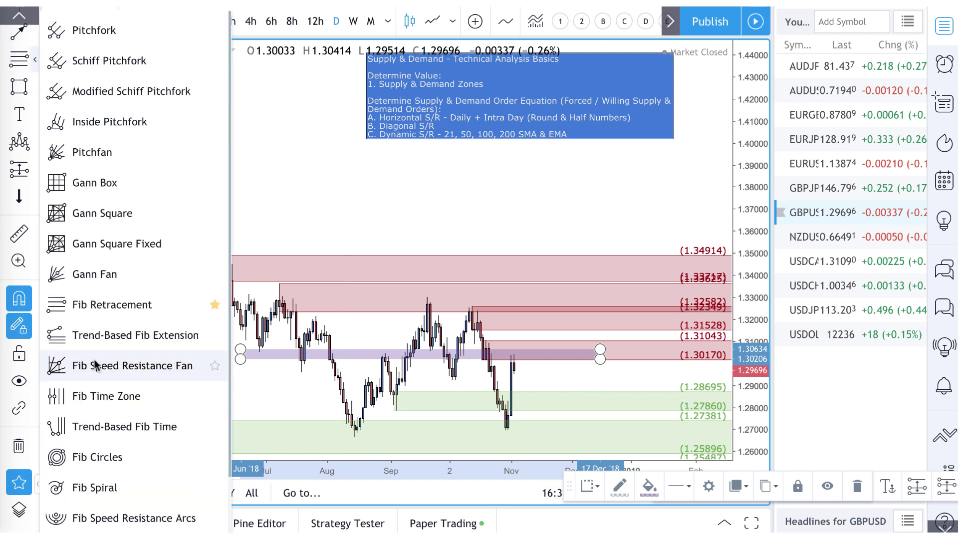
{"action": "left_click", "coordinate": [34, 33]}
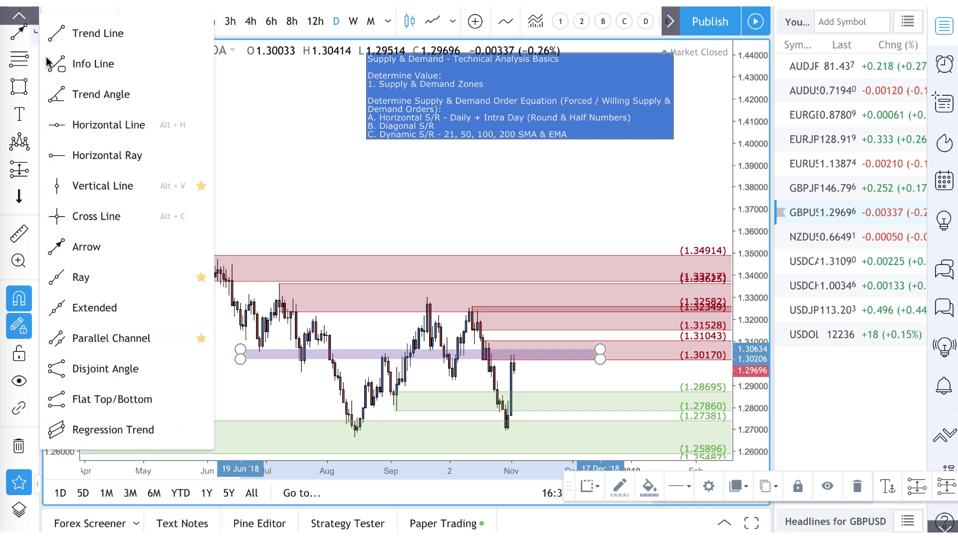
{"action": "left_click", "coordinate": [122, 338]}
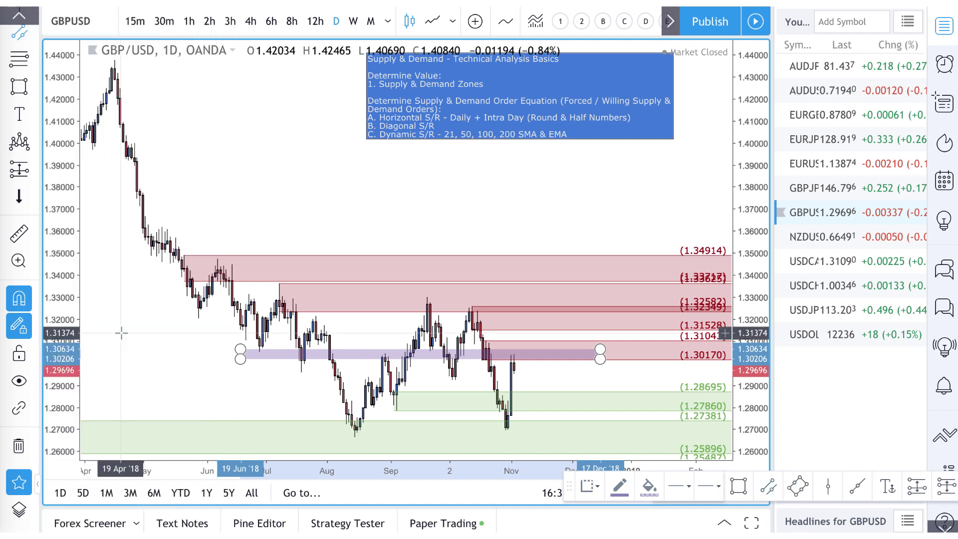
{"action": "left_click", "coordinate": [115, 61]}
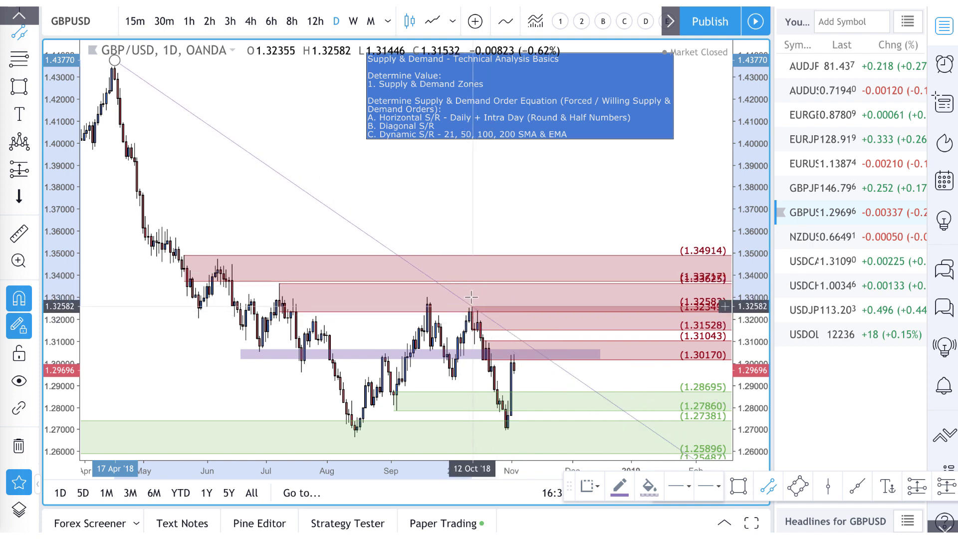
{"action": "left_click", "coordinate": [472, 306]}
{"action": "left_click", "coordinate": [474, 314]}
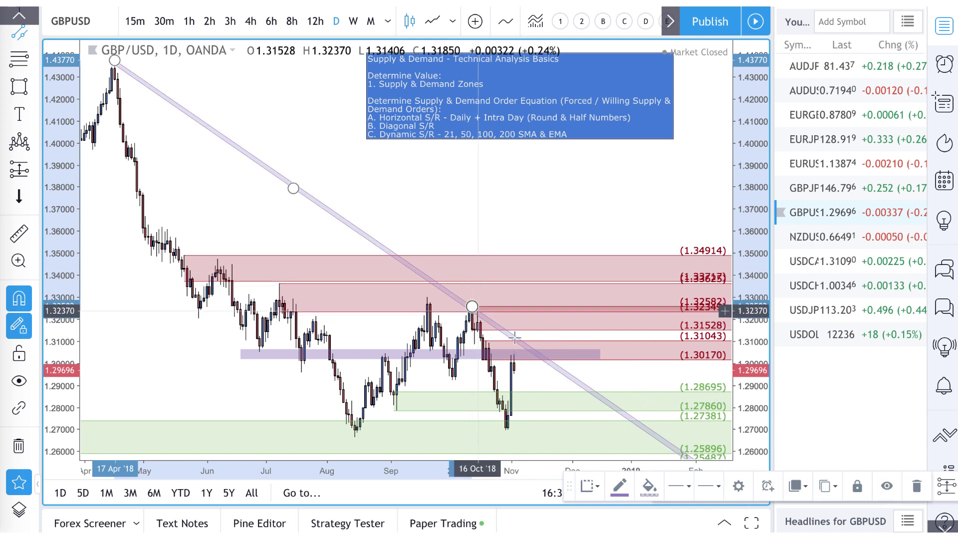
- Overlay the first favourite moving average template on the GBP/USD chart, and examine recent price against the averages
{"action": "scroll", "coordinate": [547, 356], "scroll_direction": "up", "scroll_amount": 2}
{"action": "scroll", "coordinate": [546, 357], "scroll_direction": "up", "scroll_amount": 2}
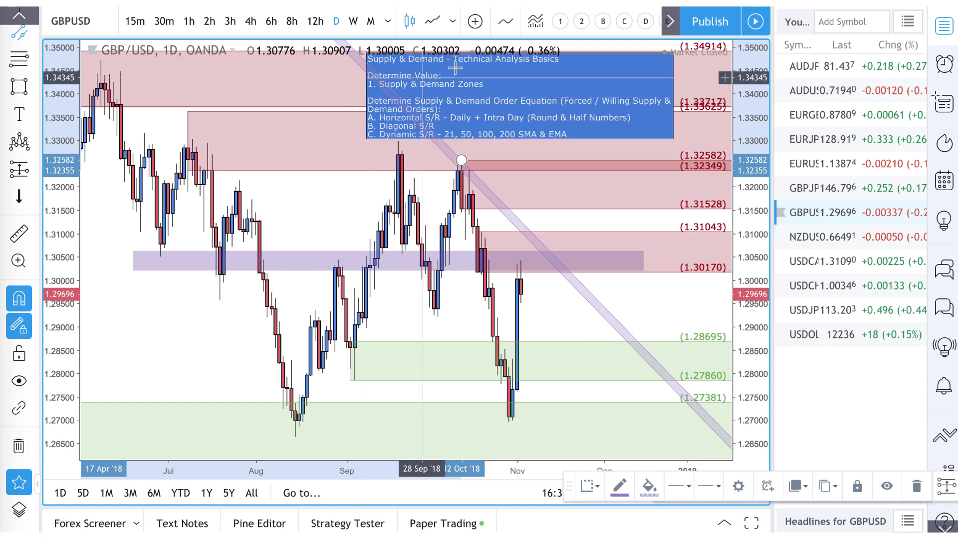
{"action": "left_click", "coordinate": [561, 22]}
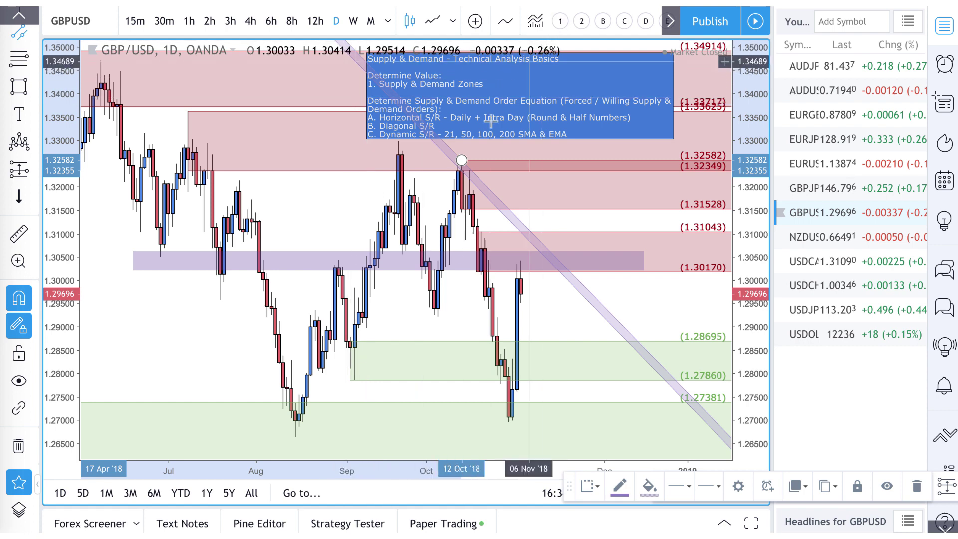
{"action": "scroll", "coordinate": [420, 259], "scroll_direction": "up", "scroll_amount": 5}
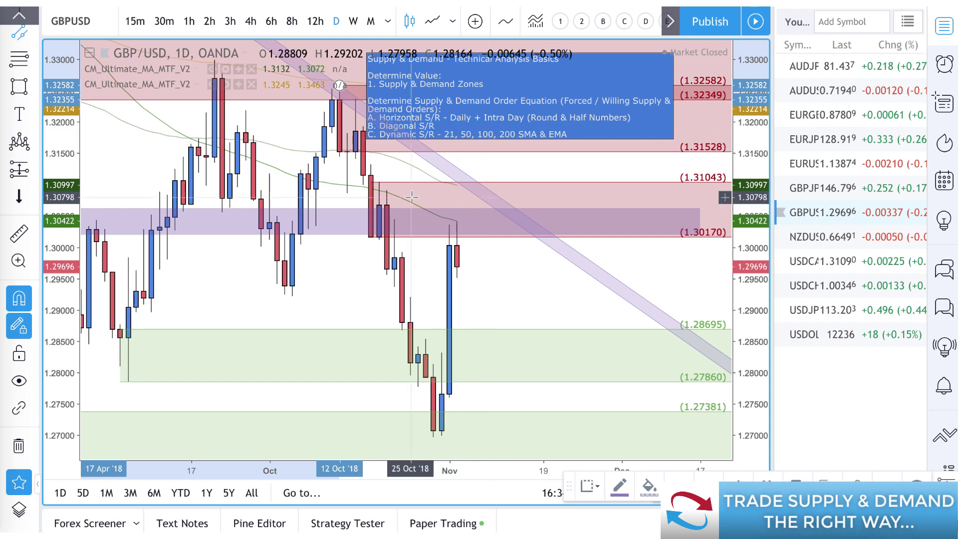
{"action": "scroll", "coordinate": [412, 197], "scroll_direction": "down", "scroll_amount": 5}
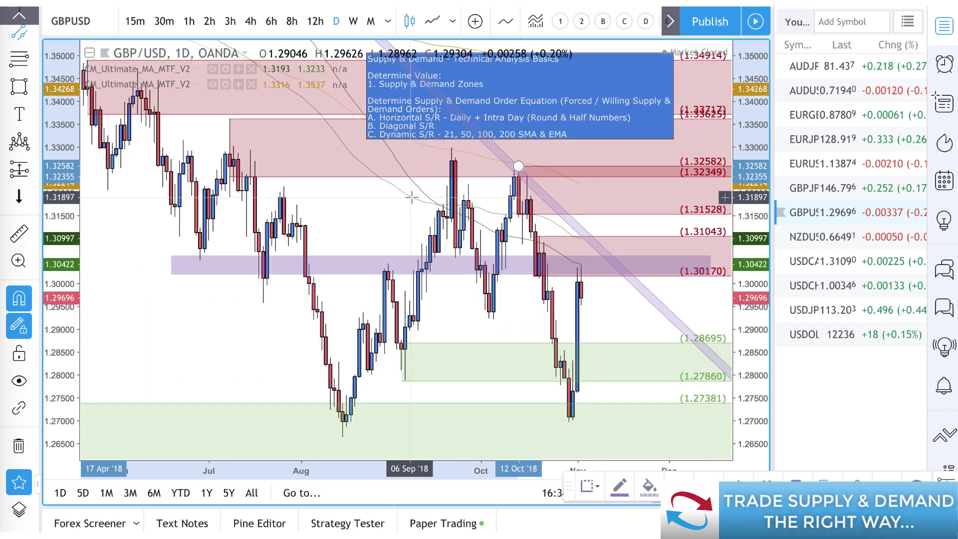
{"action": "scroll", "coordinate": [412, 197], "scroll_direction": "up", "scroll_amount": 5}
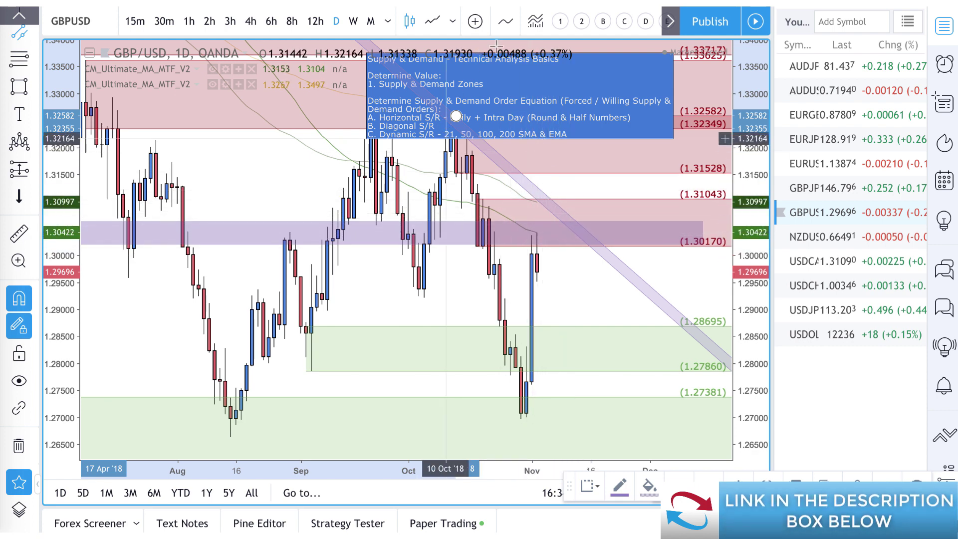
- Switch the chart to the second favourite moving average template, and review recent price against its averages
{"action": "left_click", "coordinate": [580, 22]}
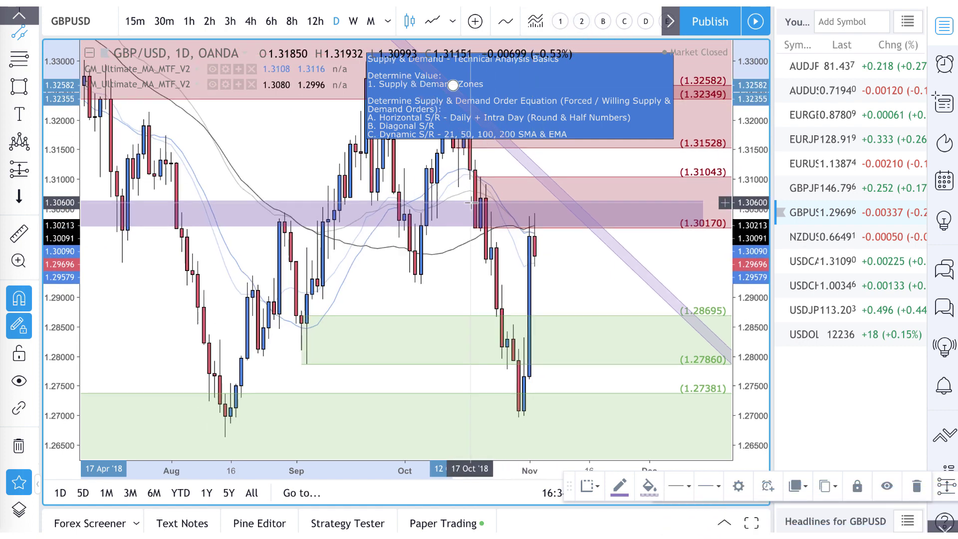
{"action": "scroll", "coordinate": [471, 202], "scroll_direction": "up", "scroll_amount": 4}
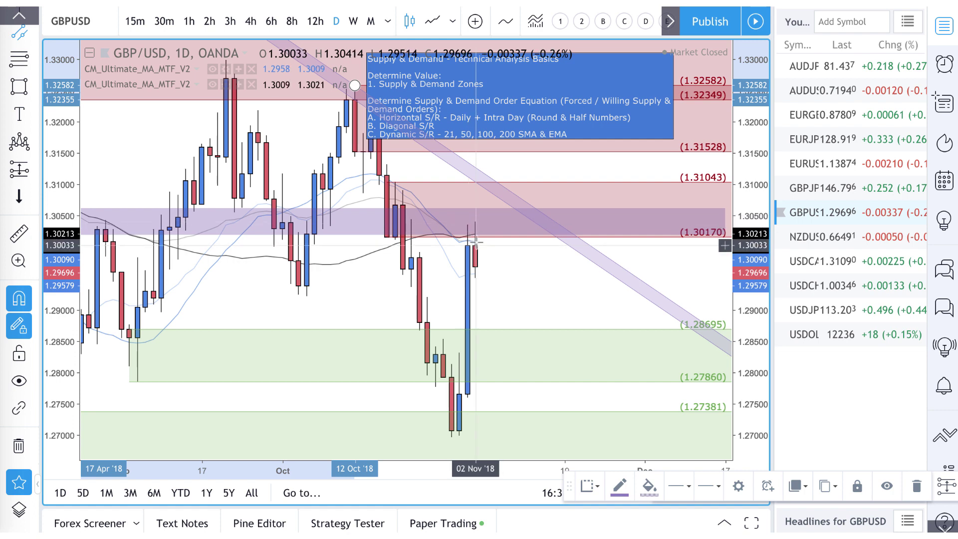
{"action": "scroll", "coordinate": [365, 237], "scroll_direction": "down", "scroll_amount": 5}
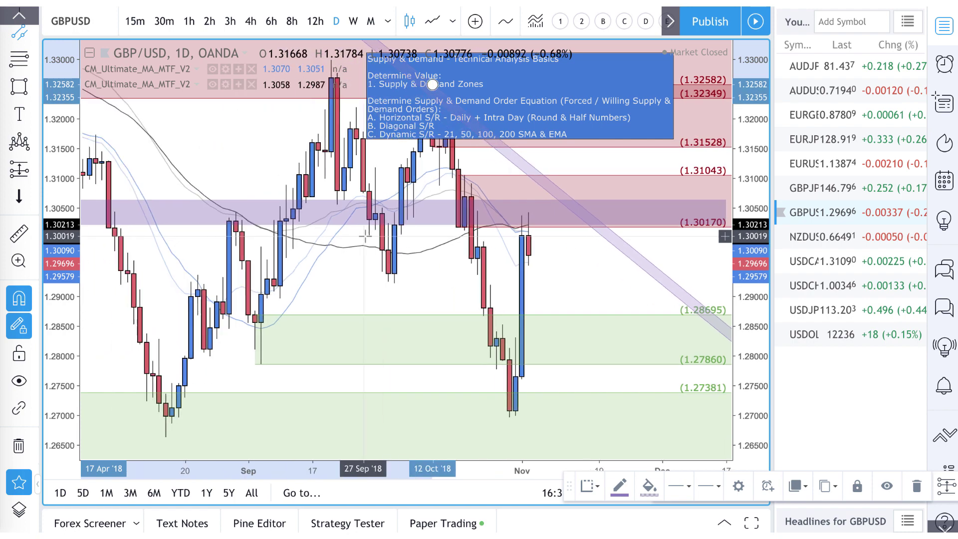
{"action": "scroll", "coordinate": [365, 236], "scroll_direction": "down", "scroll_amount": 2}
{"action": "scroll", "coordinate": [365, 236], "scroll_direction": "right", "scroll_amount": 5}
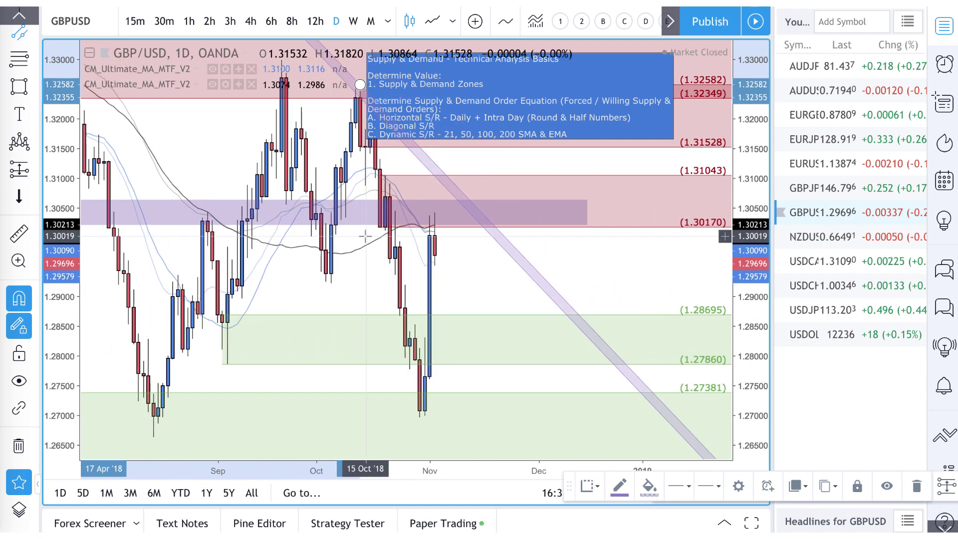
{"action": "scroll", "coordinate": [365, 237], "scroll_direction": "down", "scroll_amount": 1}
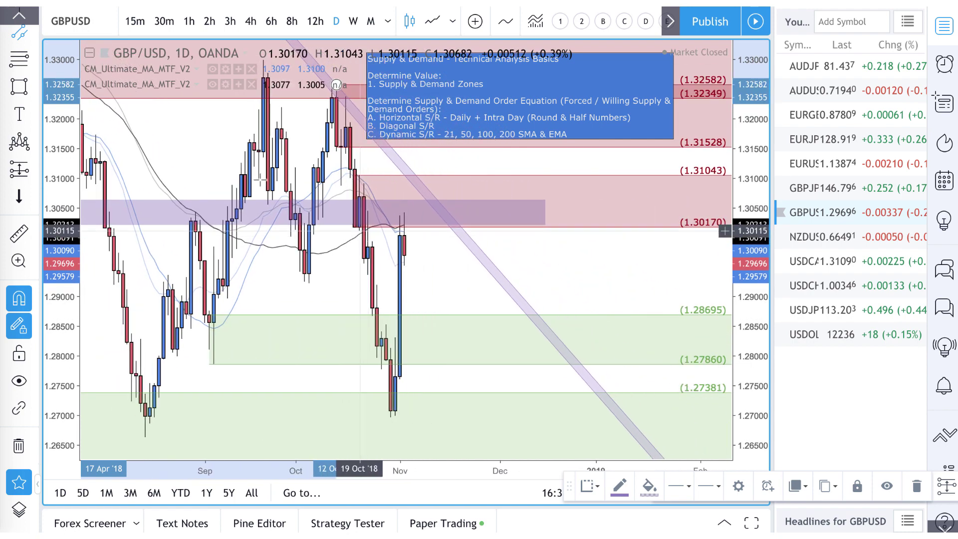
- Draw a Fib Retracement from the 15 Aug '18 low at 1.26622 to the 20 Sep '18 high at 1.32992, and apply the VR Tool template
{"action": "left_click", "coordinate": [19, 59]}
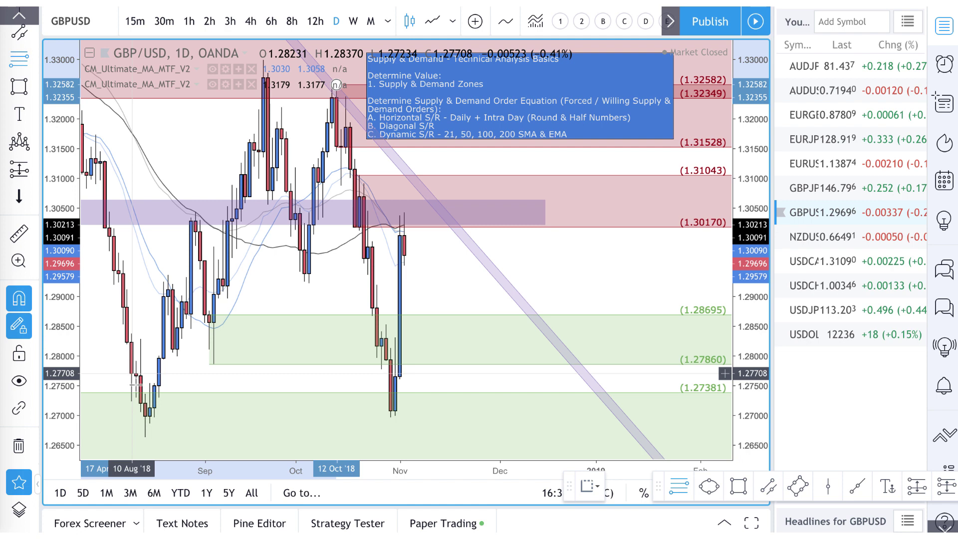
{"action": "left_click", "coordinate": [145, 438]}
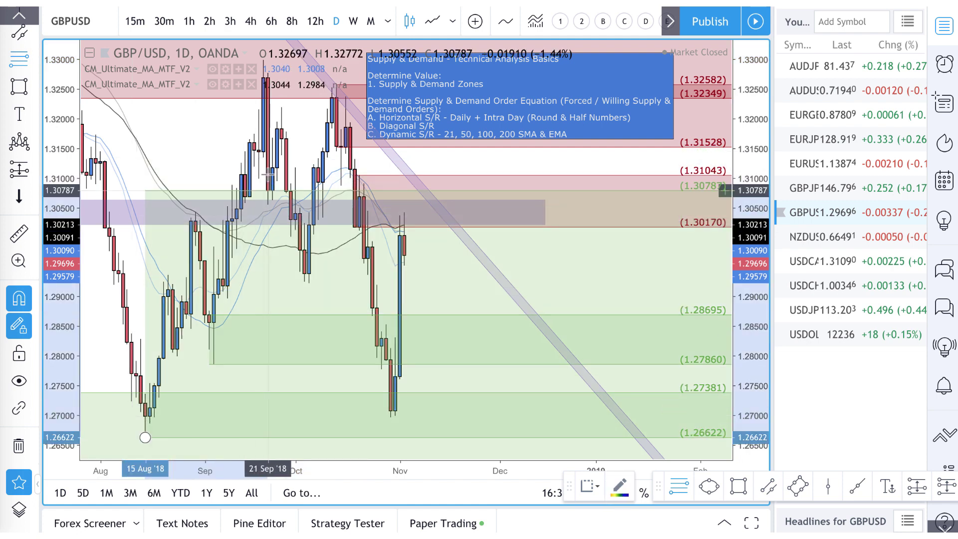
{"action": "left_click", "coordinate": [263, 55]}
{"action": "left_click", "coordinate": [592, 487]}
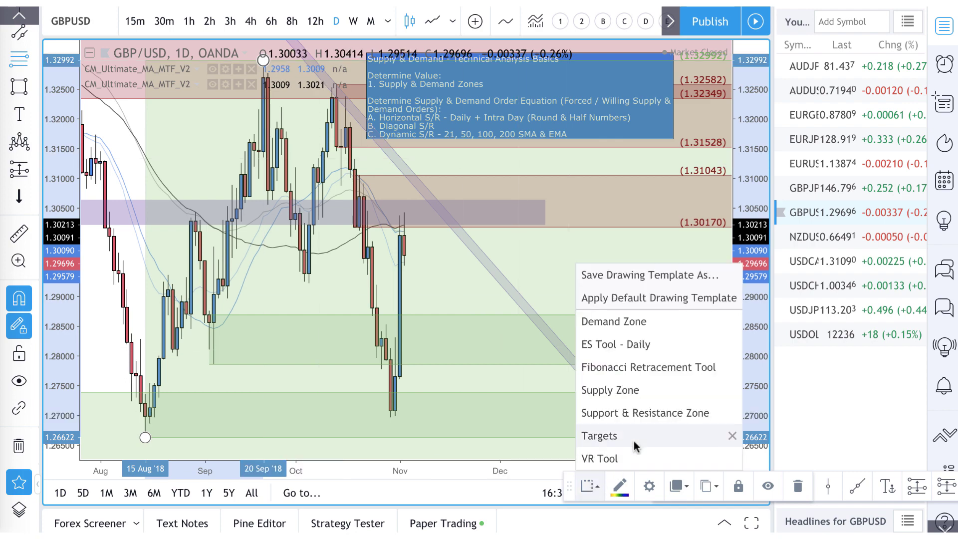
{"action": "left_click", "coordinate": [614, 458]}
{"action": "scroll", "coordinate": [444, 380], "scroll_direction": "left", "scroll_amount": 5}
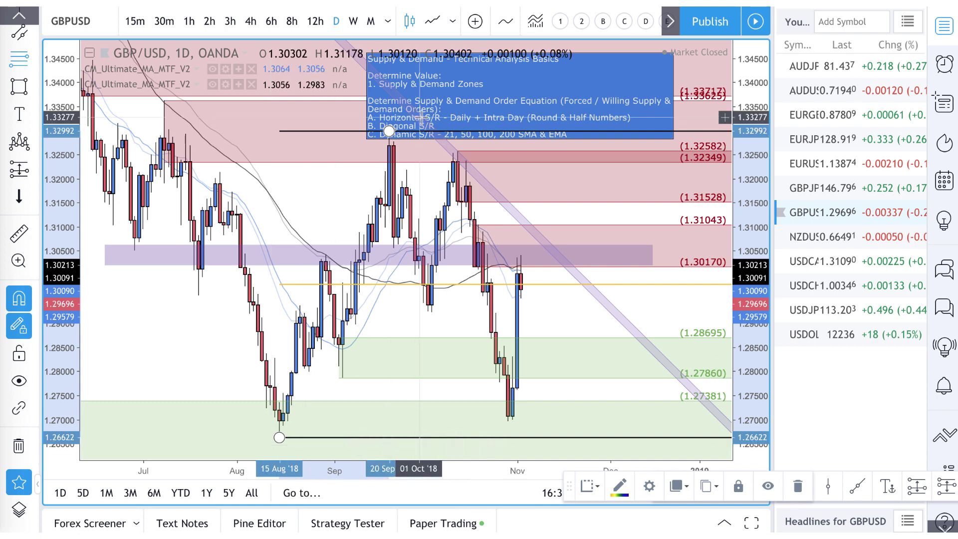
- Mark the range from 1.32945 down to 1.26692 with a temporary purple rectangle starting at 10 Aug '18, and delete it
{"action": "left_click", "coordinate": [21, 88]}
{"action": "left_click", "coordinate": [267, 133]}
{"action": "left_click", "coordinate": [618, 378]}
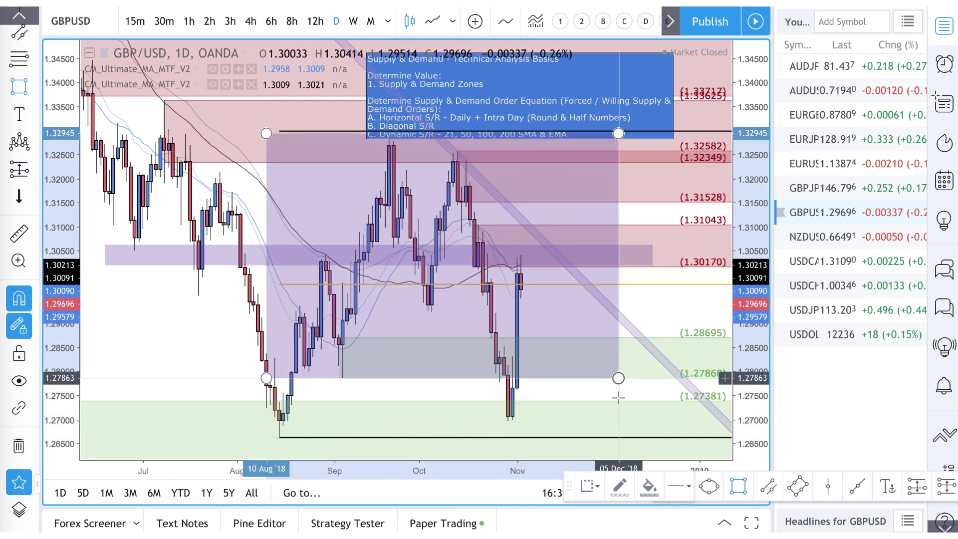
{"action": "left_click_drag", "start_coordinate": [619, 378], "coordinate": [640, 435]}
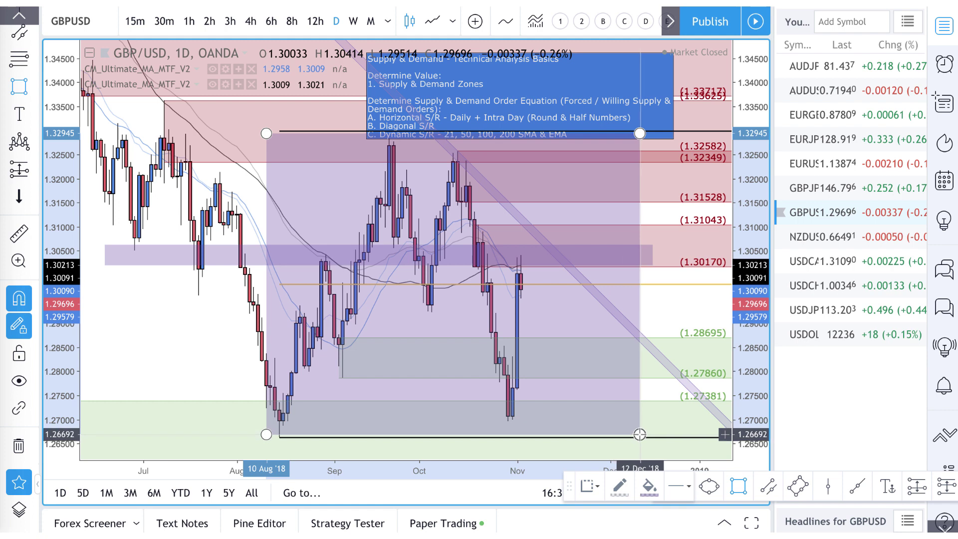
{"action": "key", "text": "Delete"}
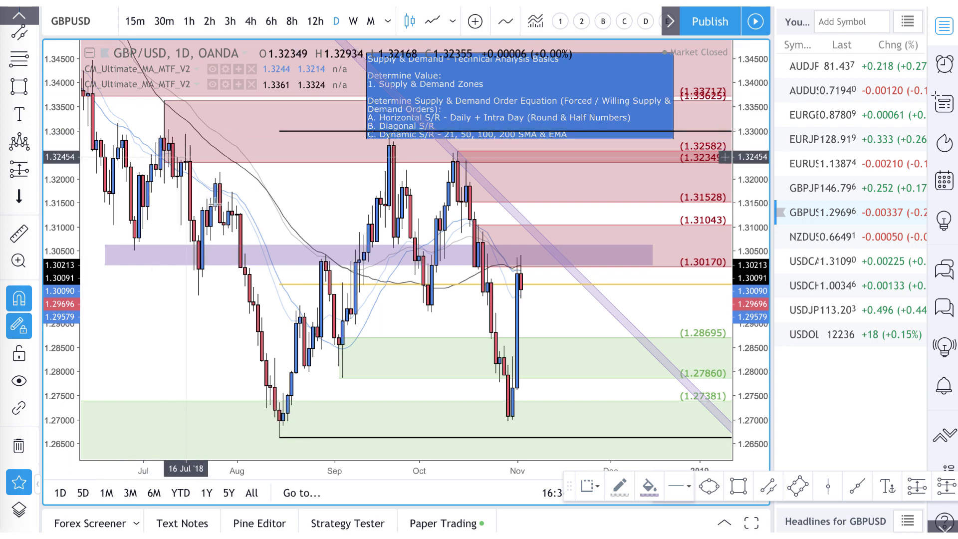
- Delete the demand zone between 1.28695 and 1.27860 from the GBP/USD daily chart
{"action": "left_click", "coordinate": [465, 344]}
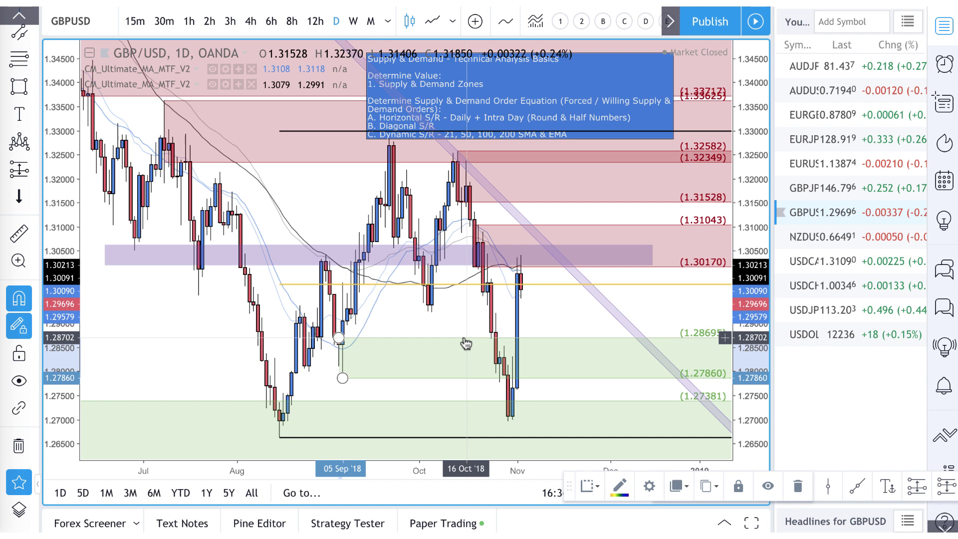
{"action": "key", "text": "Delete"}
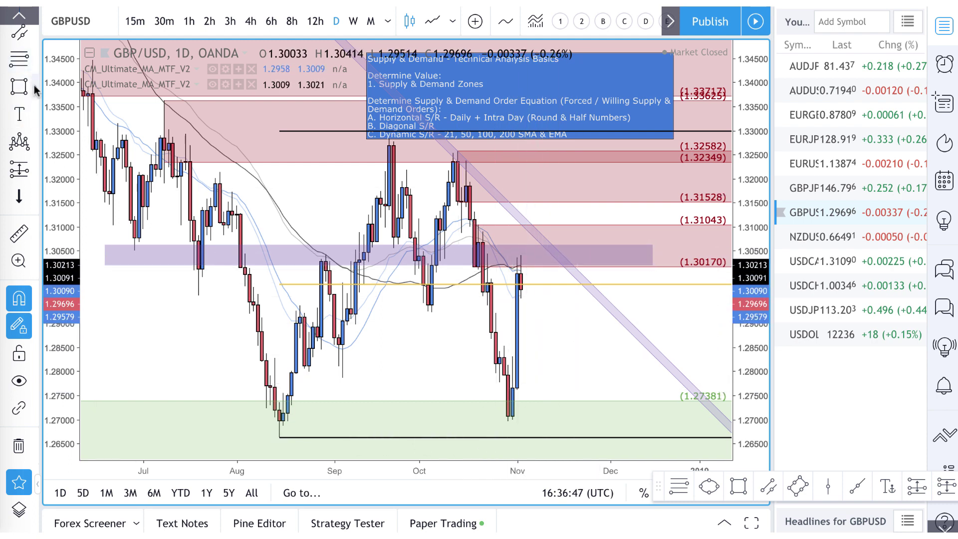
{"action": "scroll", "coordinate": [23, 83], "scroll_direction": "up", "scroll_amount": 2}
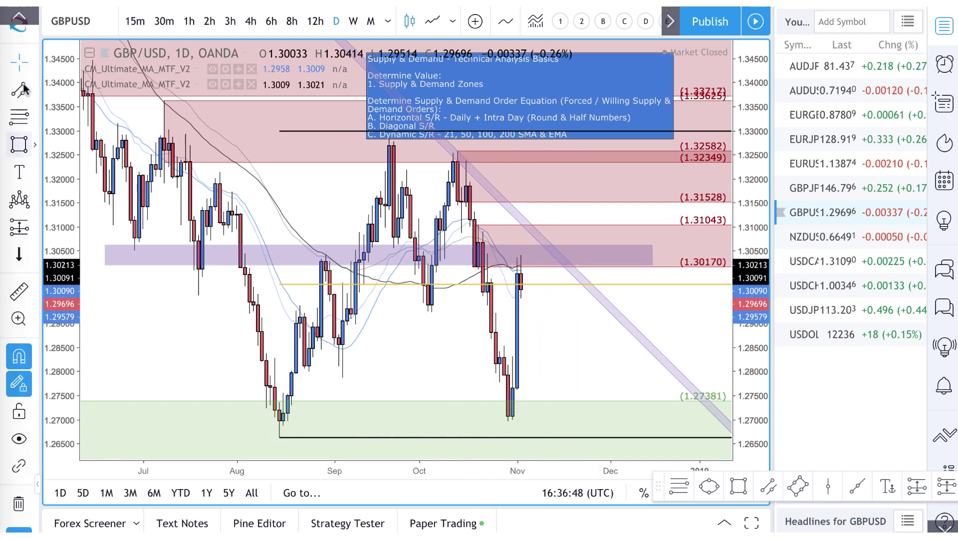
- Examine GBP/USD price action on the 12-hour and 8-hour charts, and return to the daily chart
{"action": "left_click", "coordinate": [526, 259]}
{"action": "left_click", "coordinate": [304, 42]}
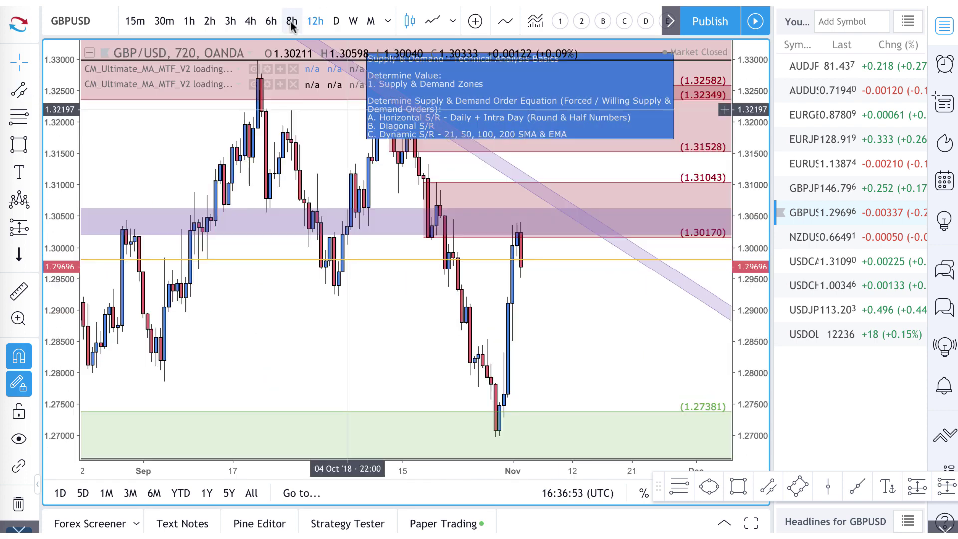
{"action": "left_click", "coordinate": [292, 23]}
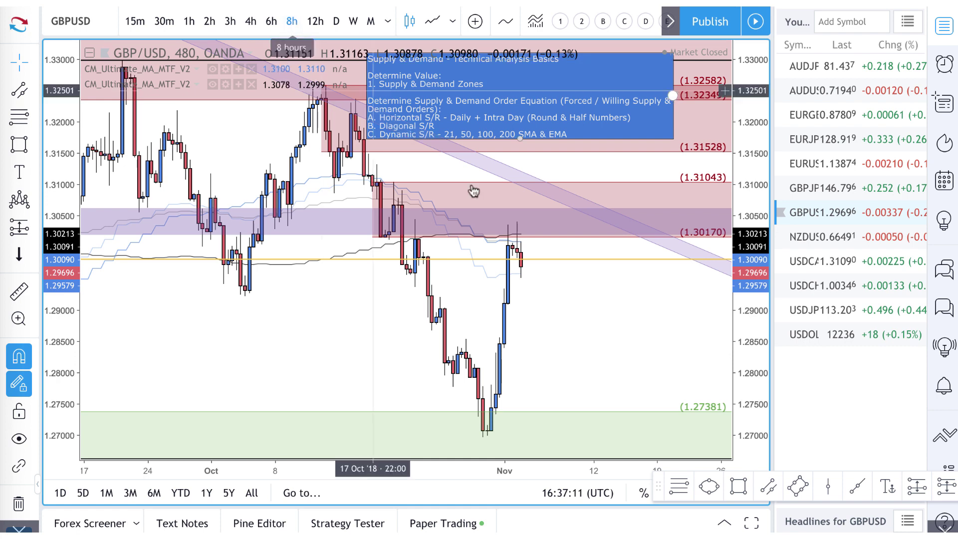
{"action": "left_click", "coordinate": [336, 22]}
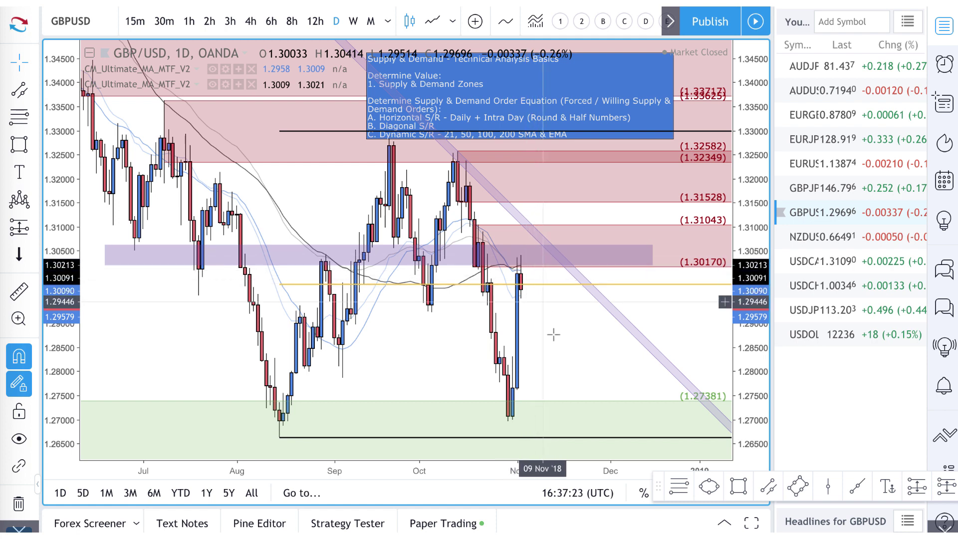
{"action": "scroll", "coordinate": [448, 368], "scroll_direction": "up", "scroll_amount": 1}
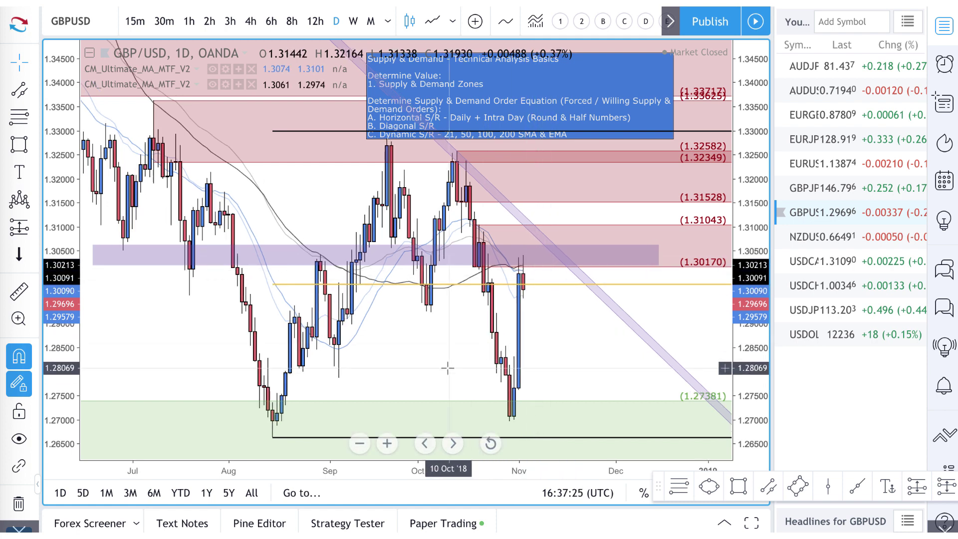
{"action": "scroll", "coordinate": [448, 368], "scroll_direction": "up", "scroll_amount": 2}
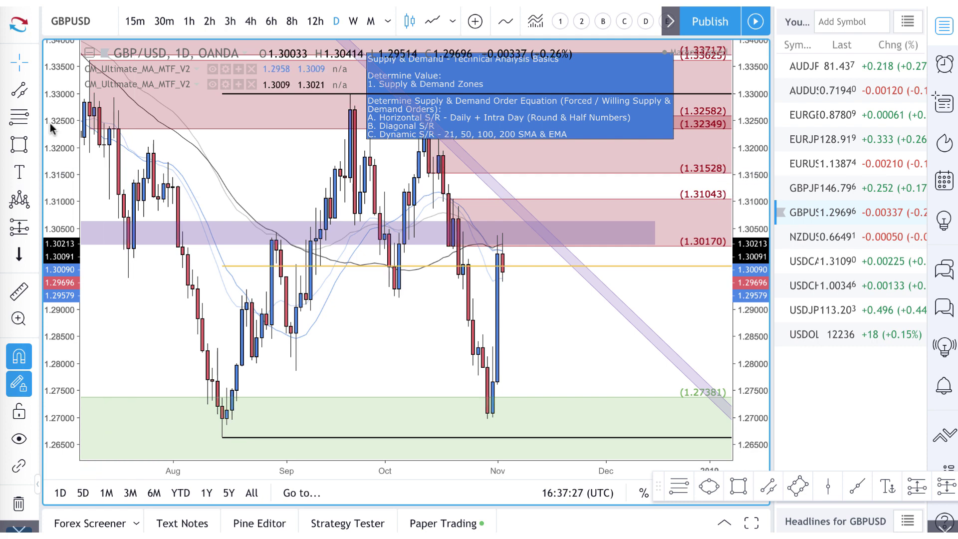
{"action": "left_click", "coordinate": [32, 91]}
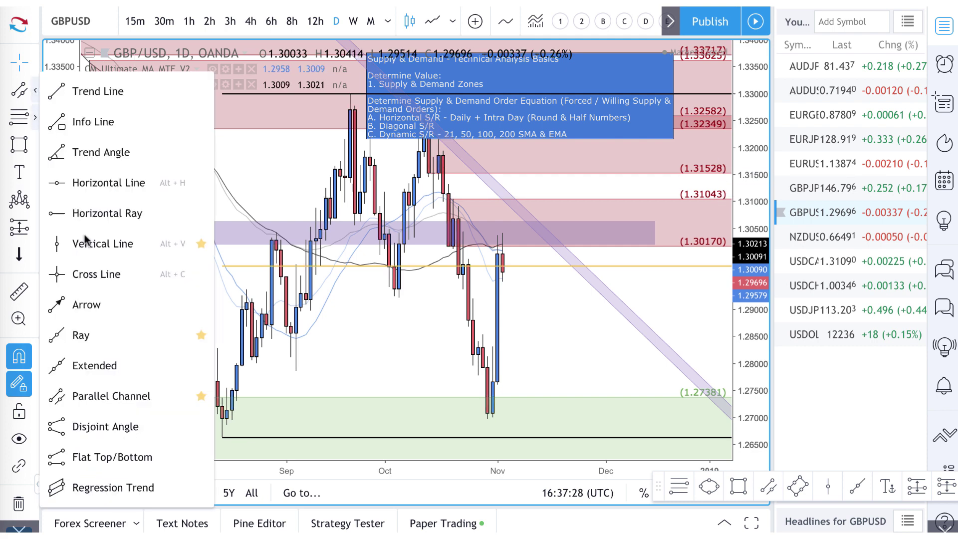
{"action": "left_click", "coordinate": [86, 303]}
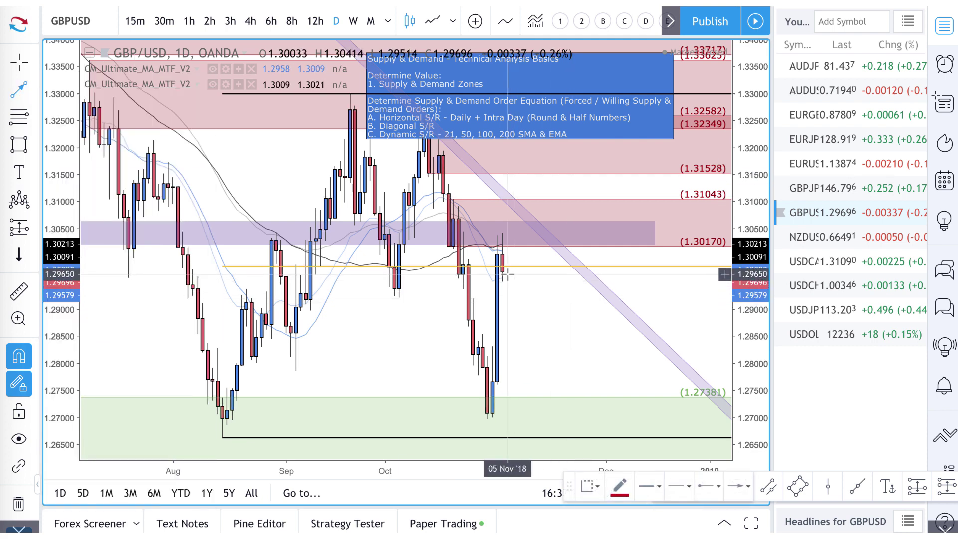
{"action": "key", "text": "Escape"}
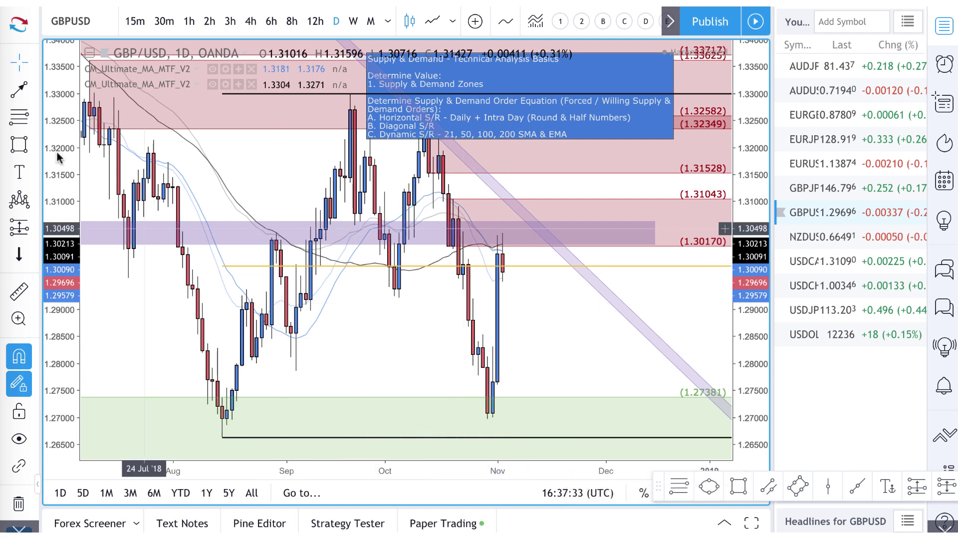
- Draw a Fib Retracement from 1.27932 down to the 30 Oct '18 low at 1.26962, and apply the Demand Zone template
{"action": "left_click", "coordinate": [20, 125]}
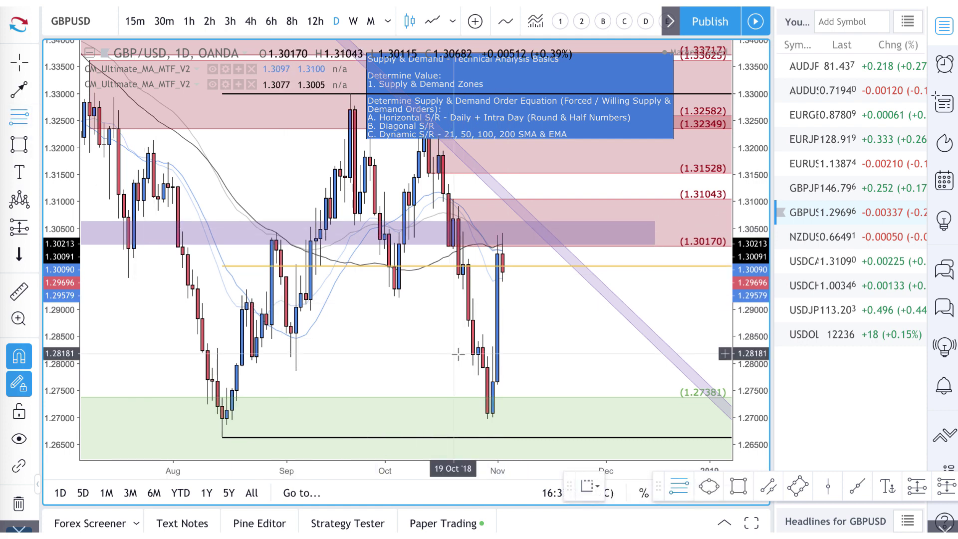
{"action": "left_click", "coordinate": [484, 367]}
{"action": "left_click", "coordinate": [486, 419]}
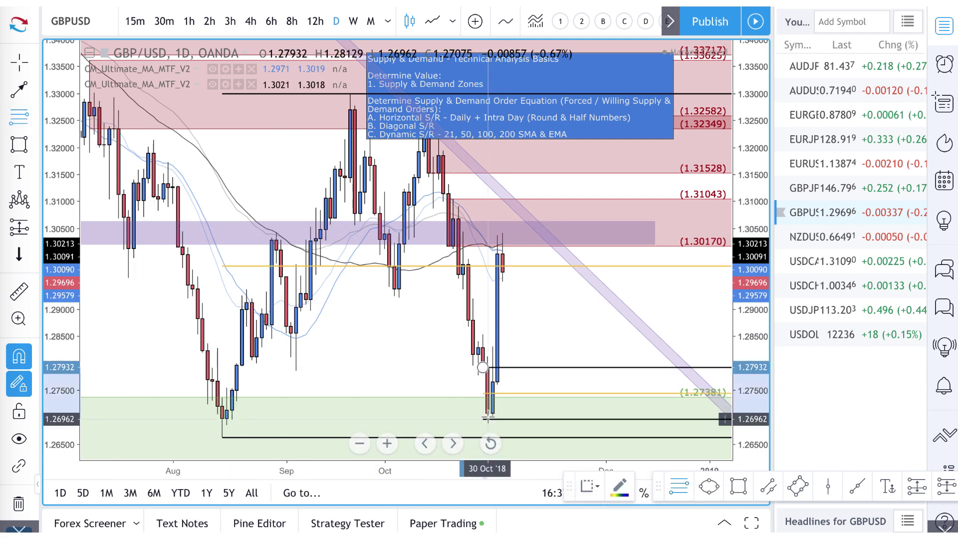
{"action": "left_click", "coordinate": [590, 486]}
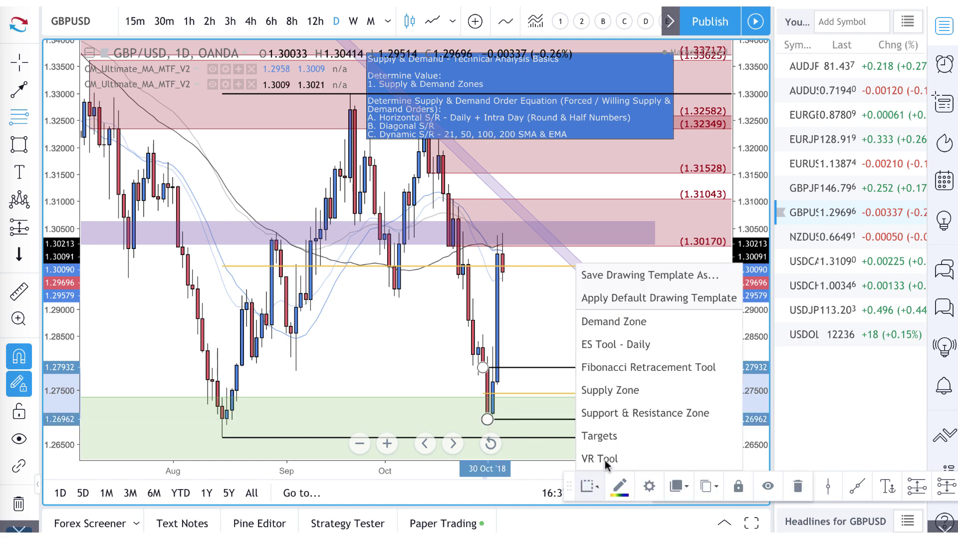
{"action": "left_click", "coordinate": [625, 321]}
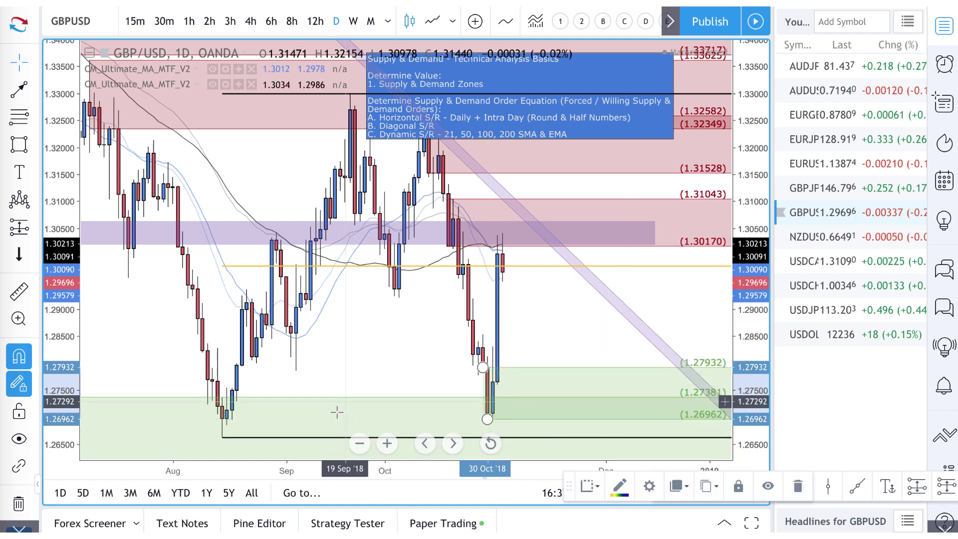
- Delete the VR Tool retracement from GBP/USD and remove the moving averages from the daily chart
{"action": "left_click", "coordinate": [316, 445]}
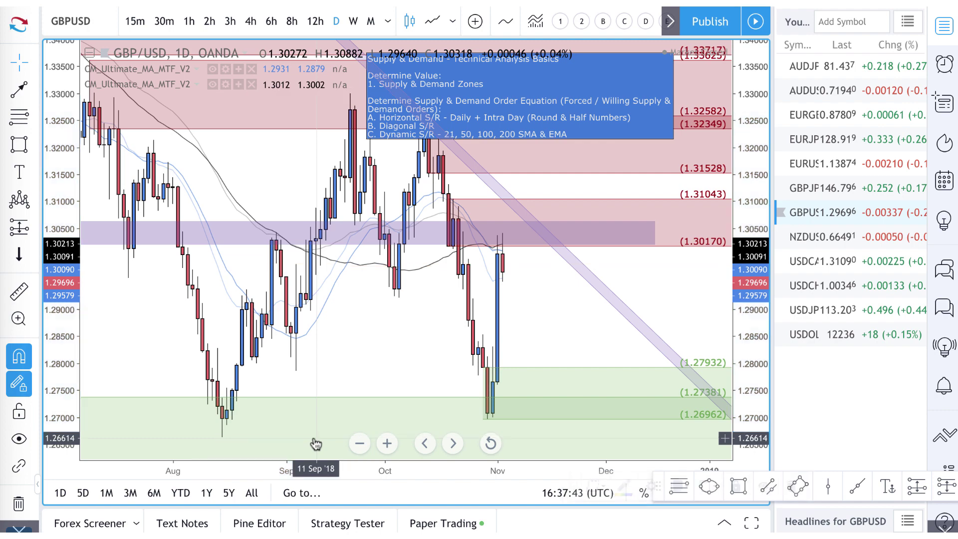
{"action": "scroll", "coordinate": [317, 445], "scroll_direction": "down", "scroll_amount": 1}
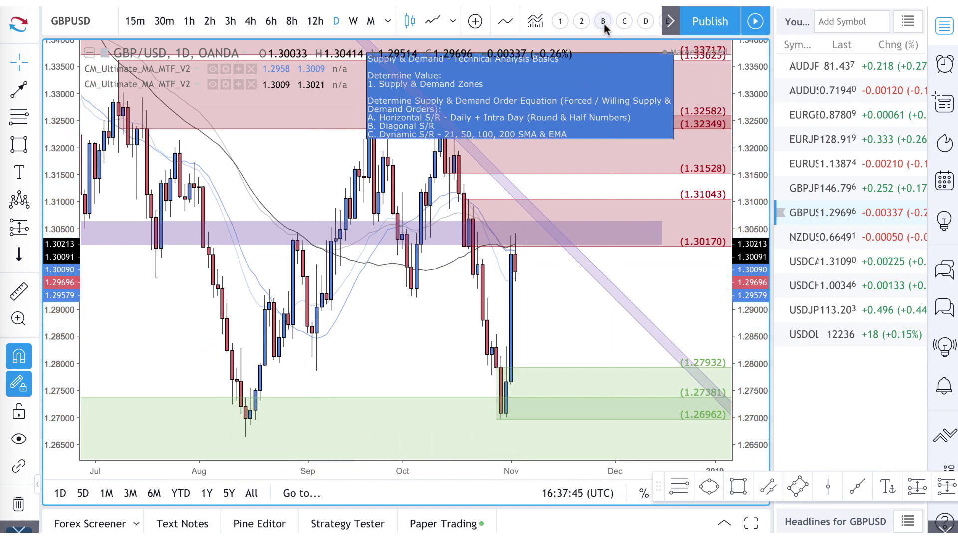
{"action": "scroll", "coordinate": [453, 253], "scroll_direction": "down", "scroll_amount": 5}
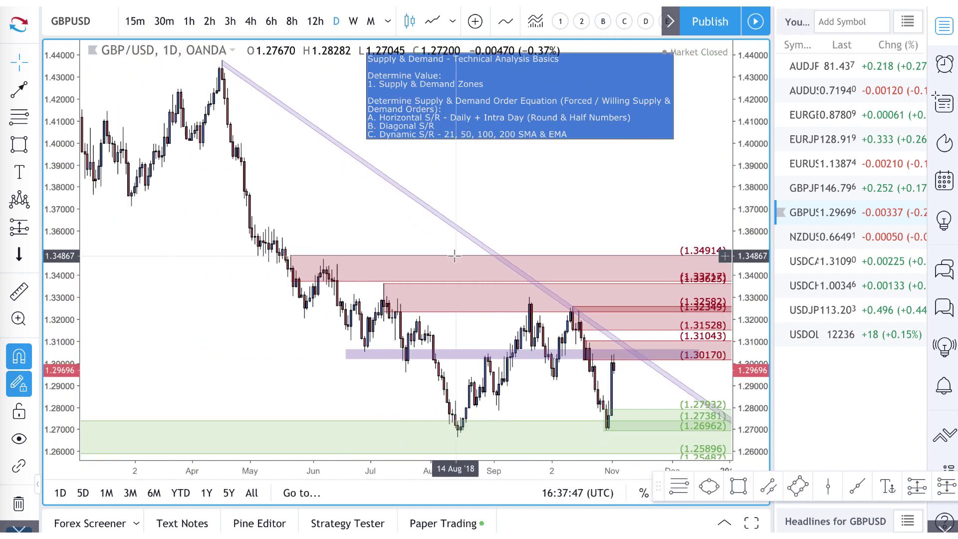
- Extend the new demand zone to the 15 Aug '18 low at 1.26622, and delete the older demand zone starting at 1.27381
{"action": "scroll", "coordinate": [454, 256], "scroll_direction": "up", "scroll_amount": 4}
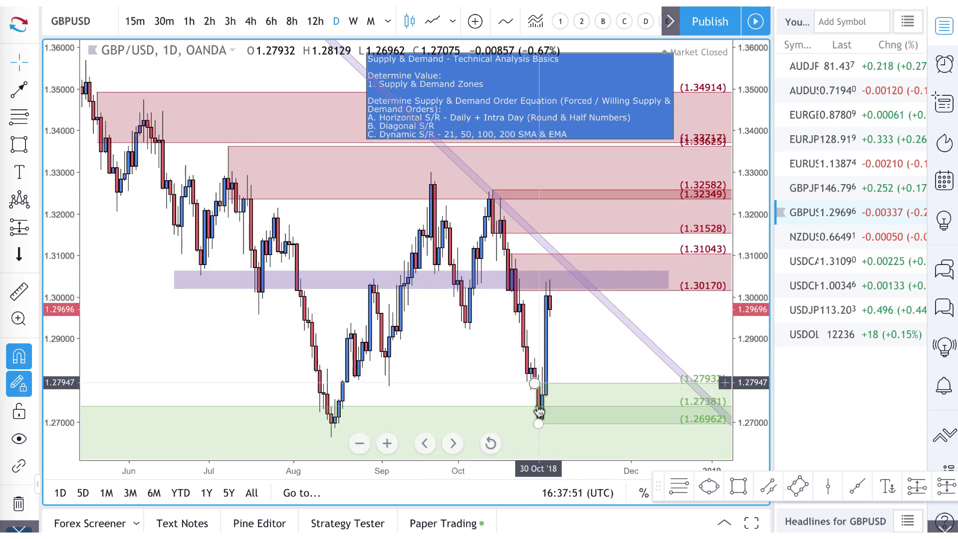
{"action": "left_click_drag", "start_coordinate": [539, 427], "coordinate": [329, 438]}
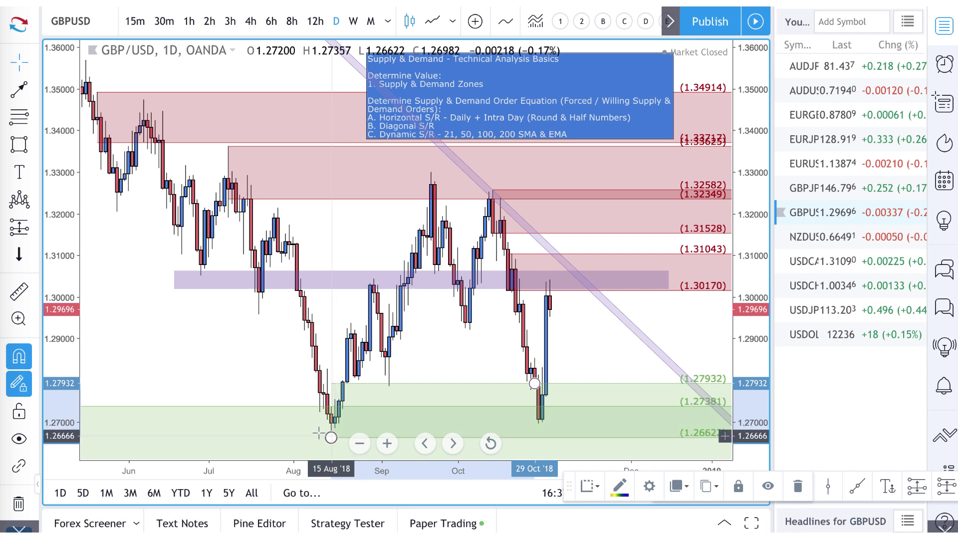
{"action": "left_click", "coordinate": [288, 412]}
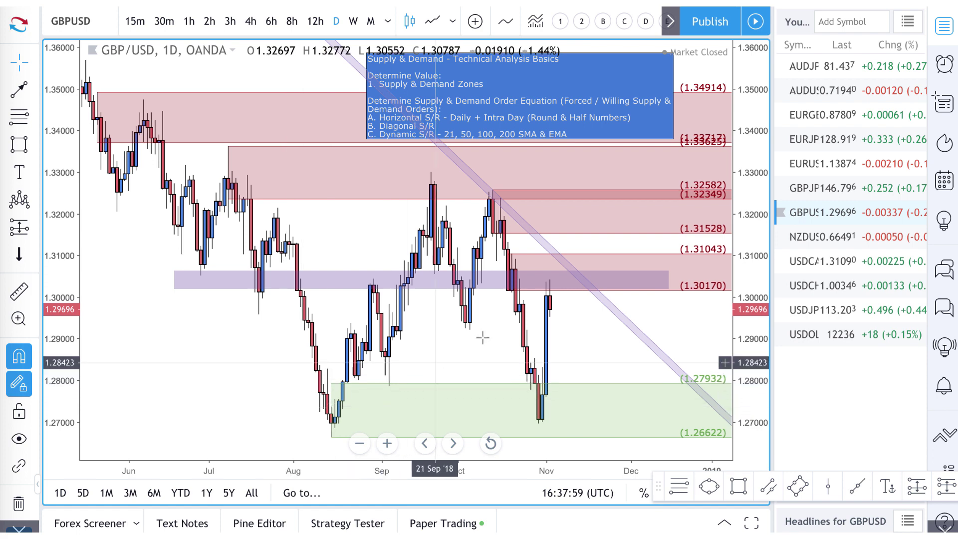
- Draw a projection arrow from 1.29696 on 2 Nov '18 down to 1.27038, and a rebound arrow from there up to about 1.28567
{"action": "scroll", "coordinate": [483, 338], "scroll_direction": "up", "scroll_amount": 5}
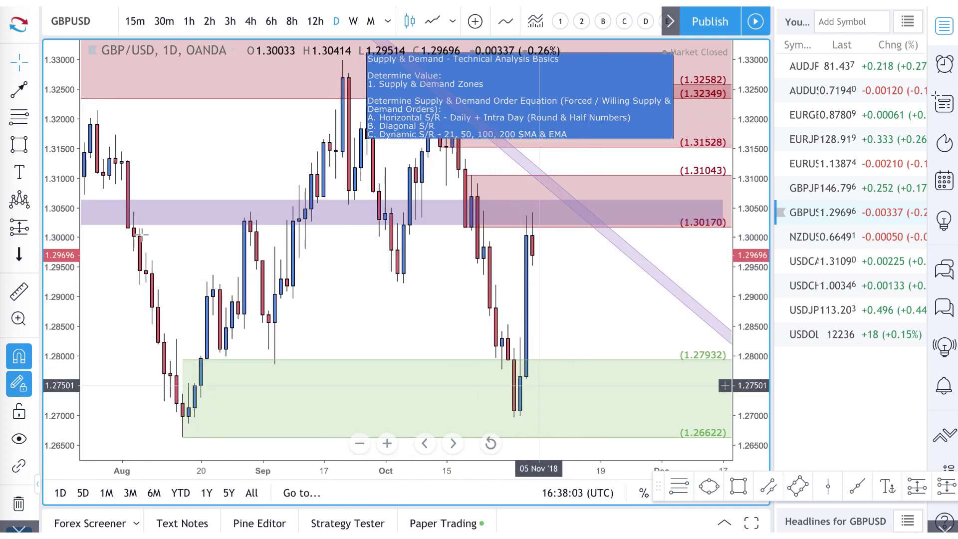
{"action": "left_click", "coordinate": [19, 92]}
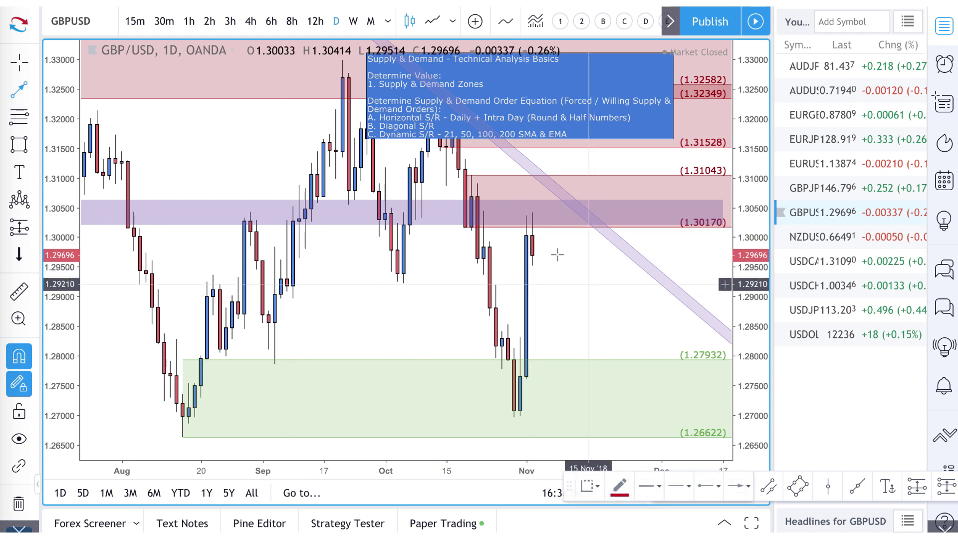
{"action": "mouse_move", "coordinate": [532, 255]}
{"action": "left_mouse_down"}
{"action": "mouse_move", "coordinate": [589, 343]}
{"action": "mouse_move", "coordinate": [600, 411]}
{"action": "left_mouse_up"}
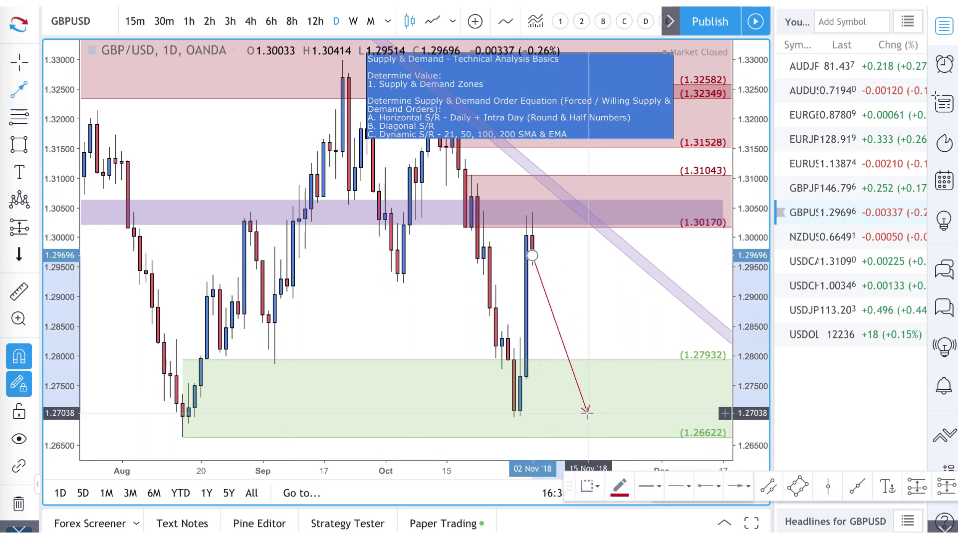
{"action": "left_click", "coordinate": [587, 412]}
- Draw an upward arrow from 1.30414 to about 1.32102, and pullback arrows from 1.32102 to 1.31099 and from 1.33082 to 1.31783
{"action": "scroll", "coordinate": [605, 299], "scroll_direction": "down", "scroll_amount": 4}
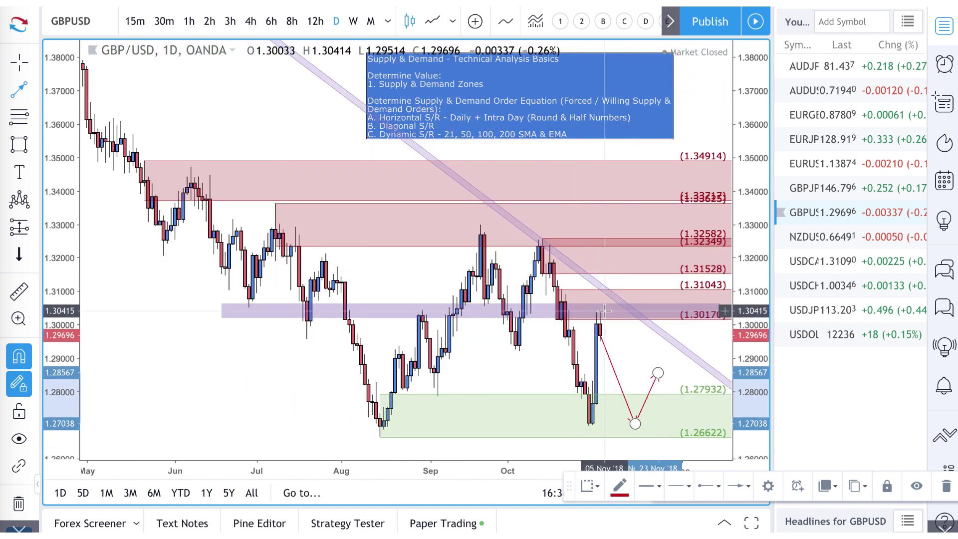
{"action": "left_click", "coordinate": [601, 311]}
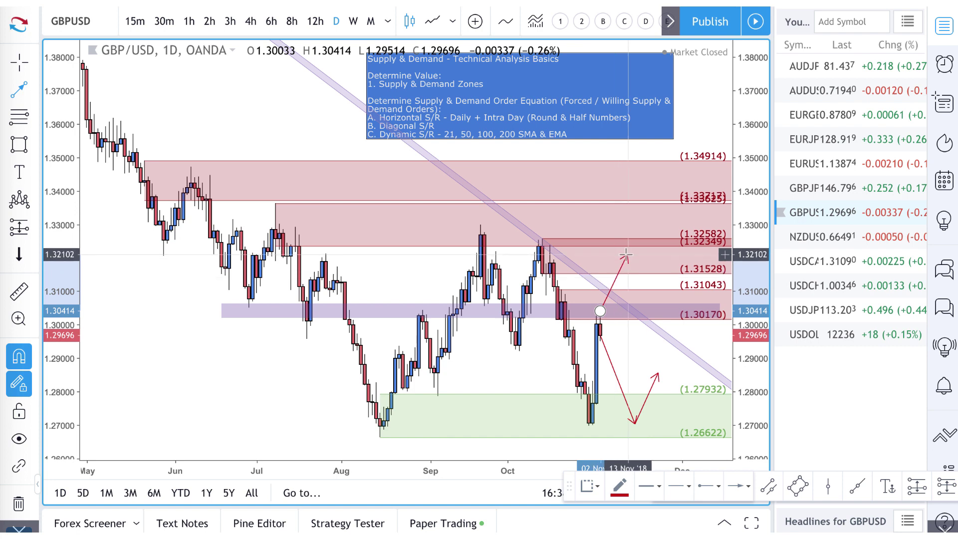
{"action": "left_click", "coordinate": [627, 255]}
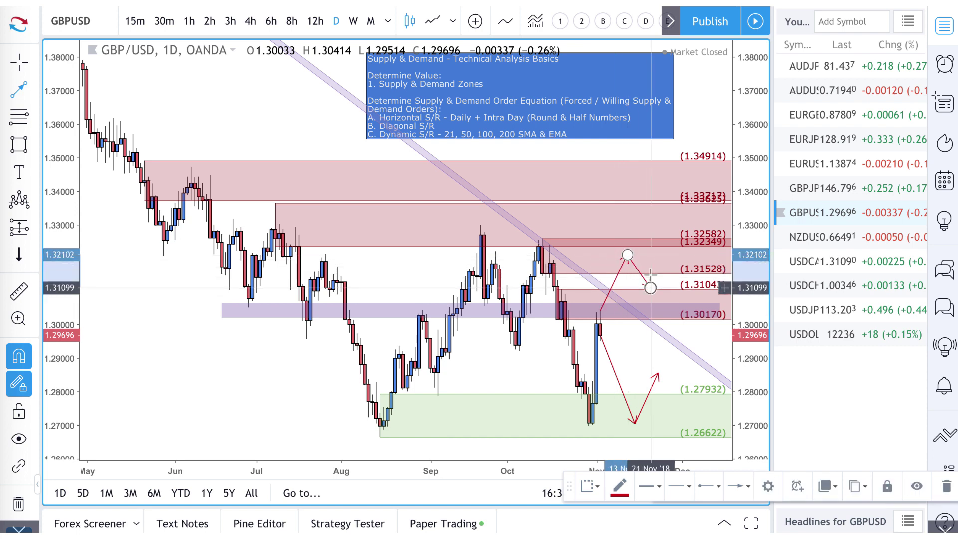
{"action": "left_click", "coordinate": [651, 222]}
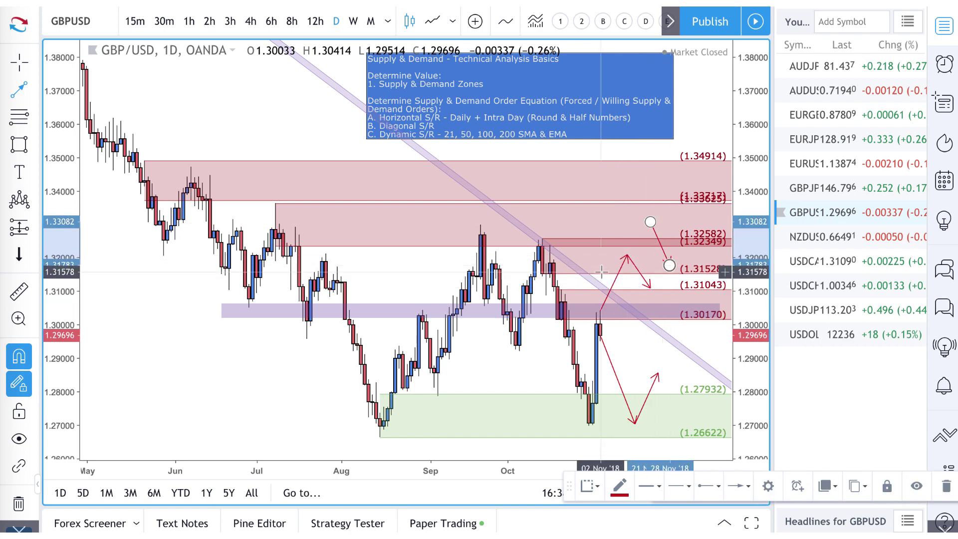
- Switch to GBP/JPY and draw a purple rectangle between 147.068 and 146.654, spanning 4 May '18 to 19 Nov '18
{"action": "scroll", "coordinate": [601, 272], "scroll_direction": "up", "scroll_amount": 3}
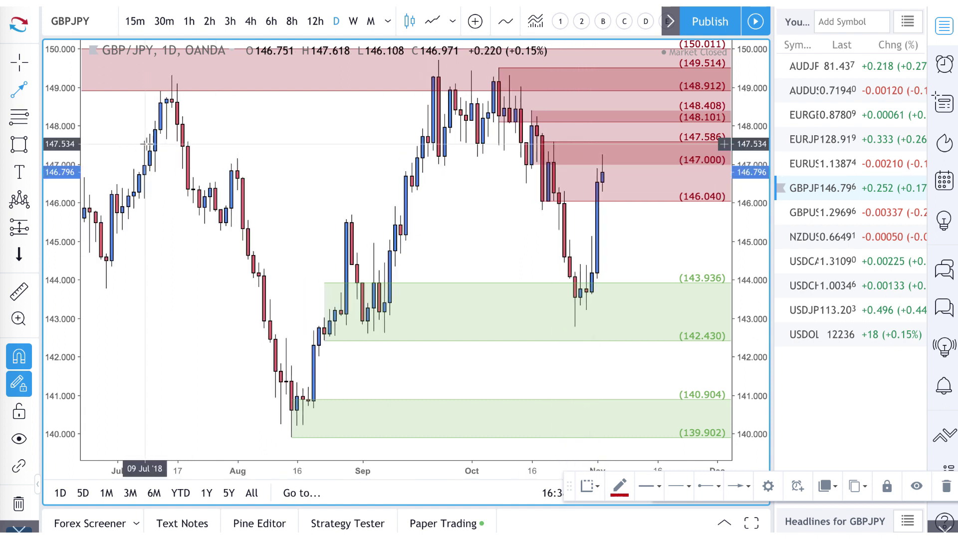
{"action": "scroll", "coordinate": [140, 150], "scroll_direction": "down", "scroll_amount": 2}
{"action": "left_click", "coordinate": [19, 145]}
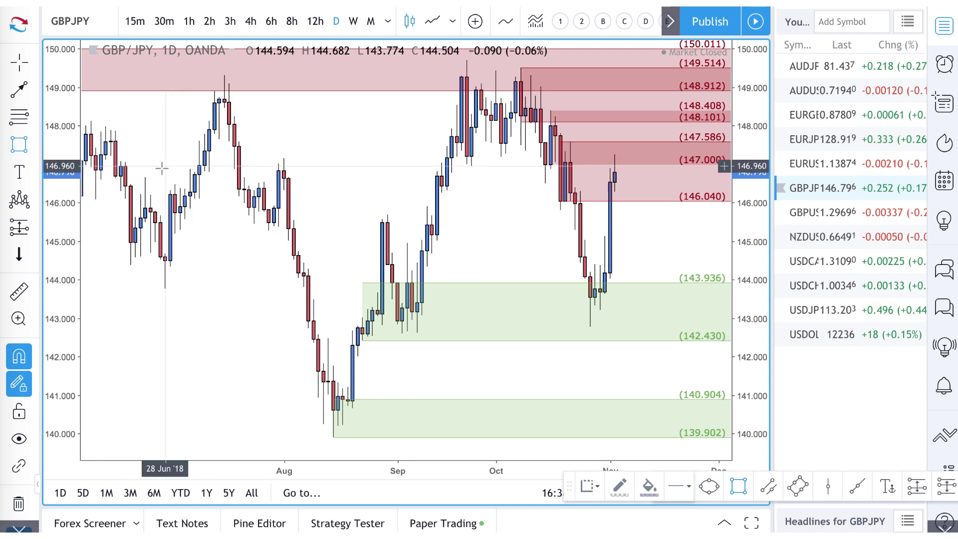
{"action": "left_click", "coordinate": [146, 177]}
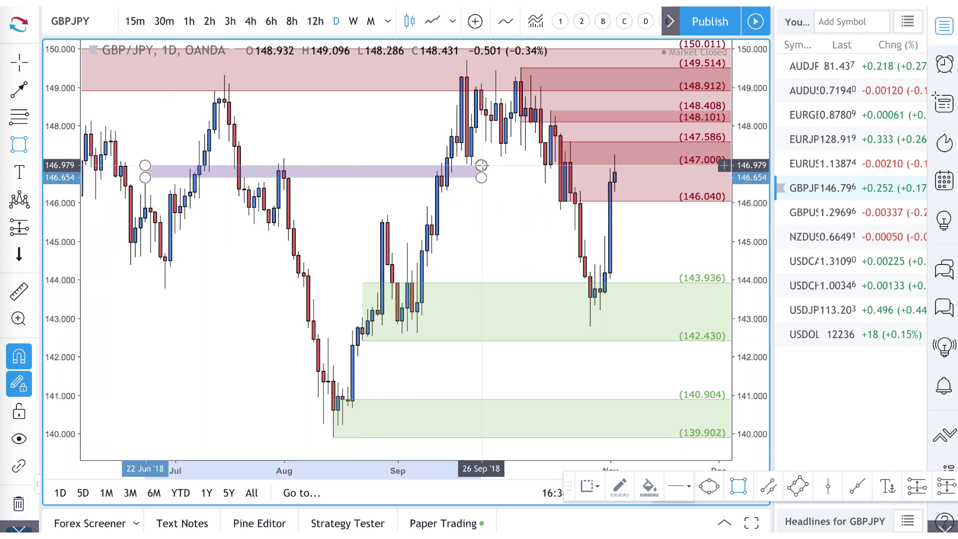
{"action": "left_click", "coordinate": [669, 159]}
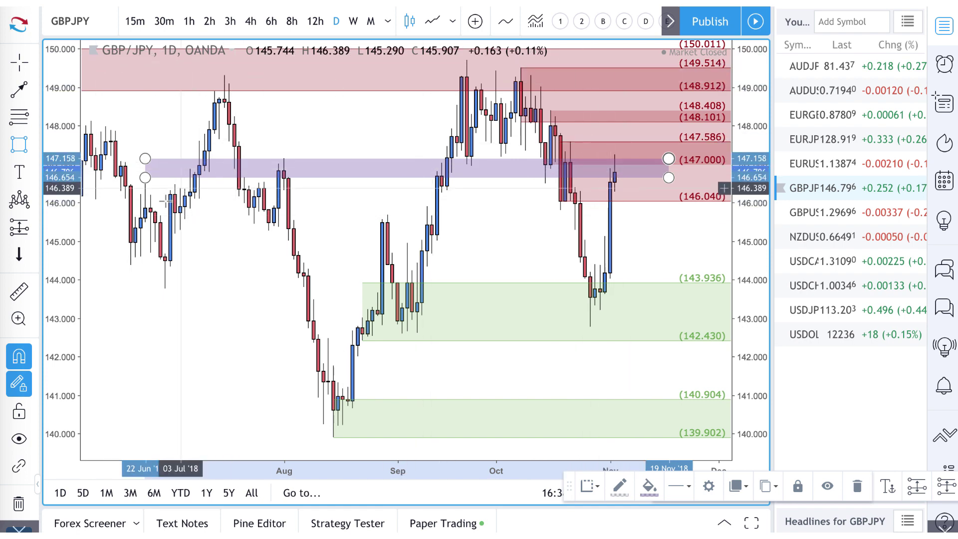
{"action": "scroll", "coordinate": [225, 205], "scroll_direction": "down", "scroll_amount": 3}
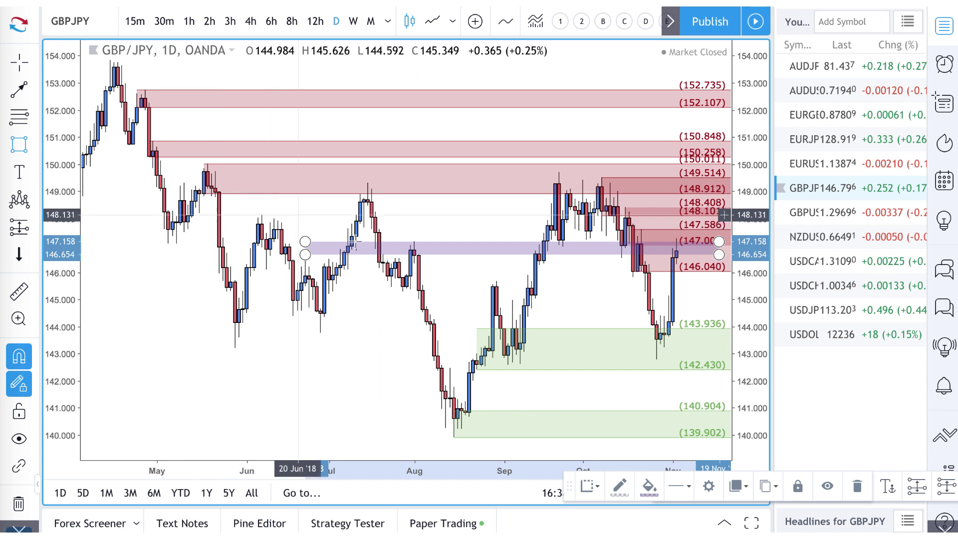
{"action": "left_click_drag", "start_coordinate": [305, 243], "coordinate": [169, 246]}
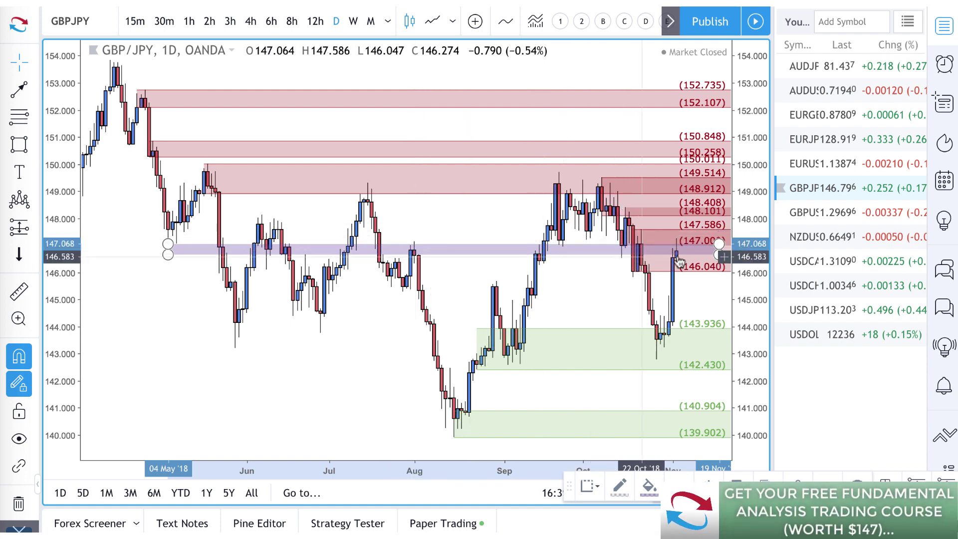
- Show the 100 and 200 moving averages on GBP/JPY and examine the latest candles against them and the supply zone
{"action": "scroll", "coordinate": [643, 257], "scroll_direction": "up", "scroll_amount": 3}
{"action": "scroll", "coordinate": [617, 259], "scroll_direction": "up", "scroll_amount": 3}
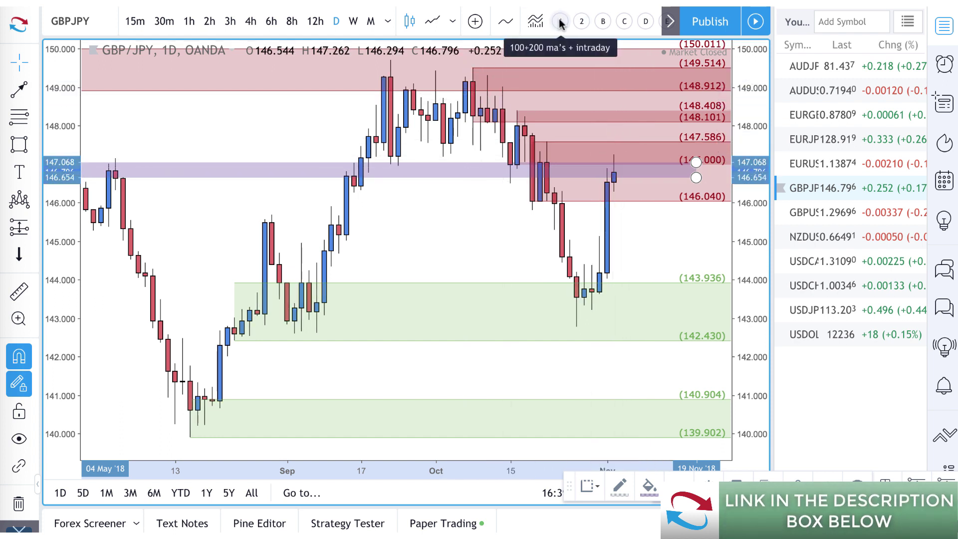
{"action": "left_click", "coordinate": [580, 22]}
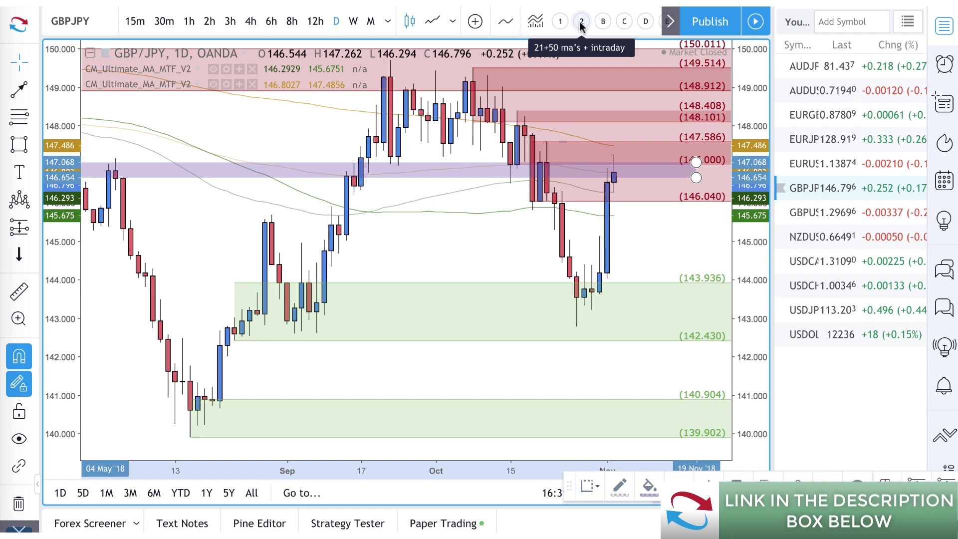
{"action": "left_click", "coordinate": [611, 158]}
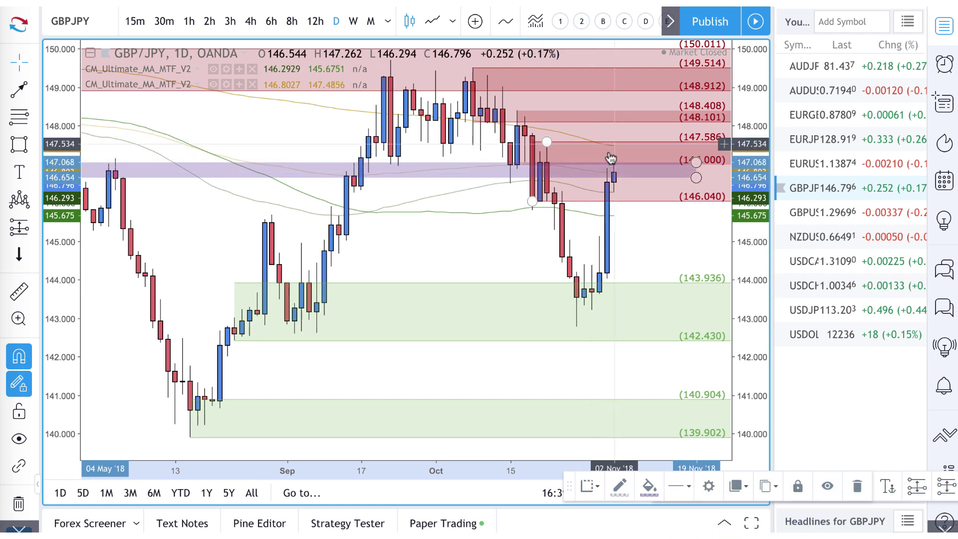
{"action": "left_click", "coordinate": [616, 145]}
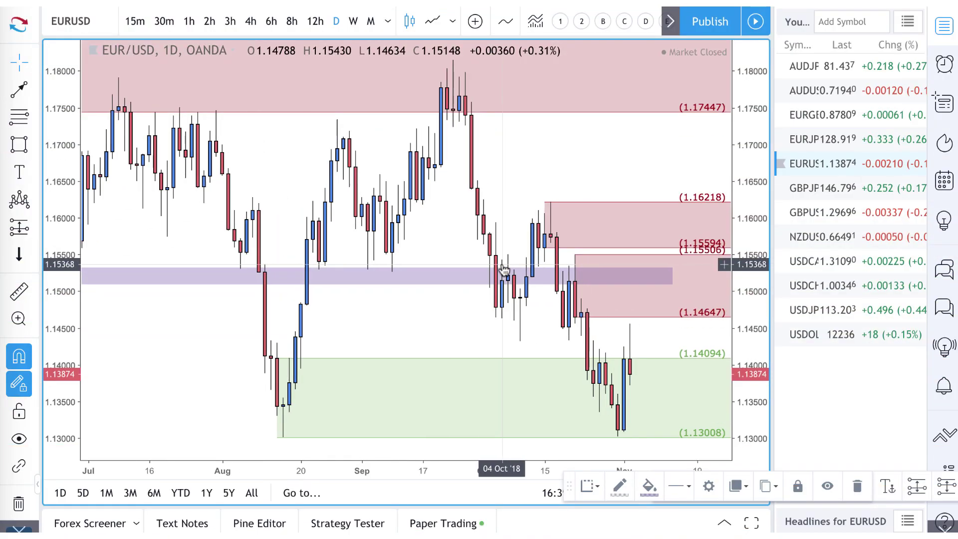
- Examine recent EUR/USD daily price action around the demand zone between 1.14094 and 1.13008 and the purple zone above it
{"action": "scroll", "coordinate": [504, 270], "scroll_direction": "up", "scroll_amount": 3}
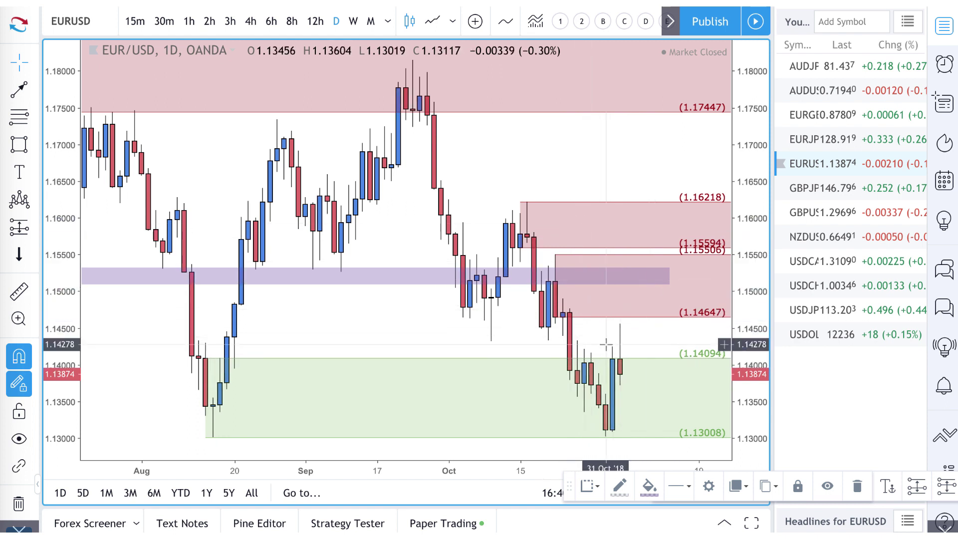
{"action": "left_click", "coordinate": [433, 290]}
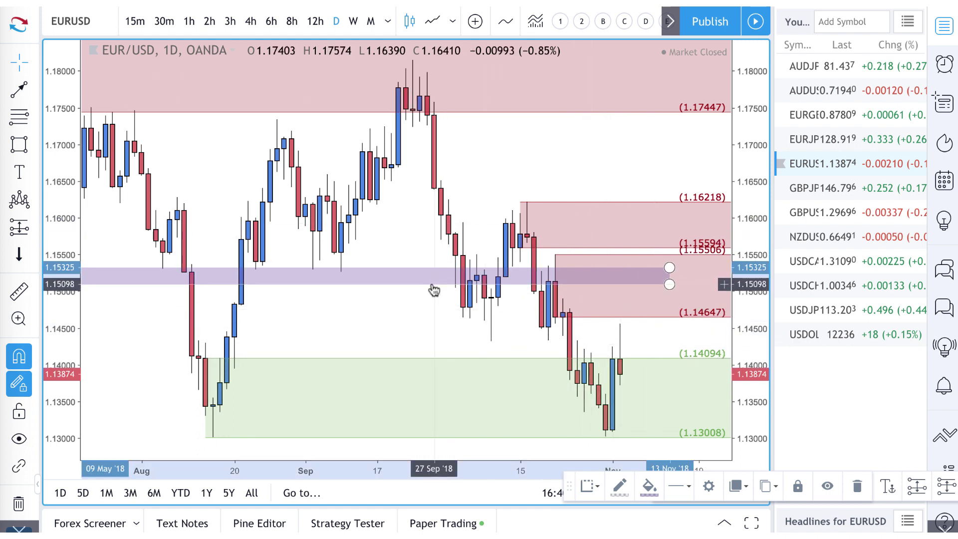
{"action": "left_click", "coordinate": [423, 327]}
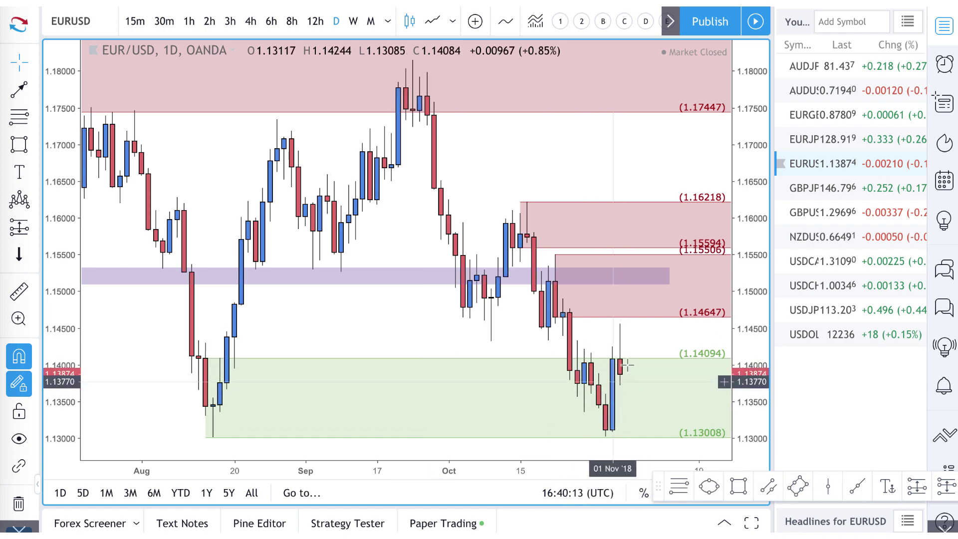
- Draw a downward arrow on EUR/USD from the latest close at 1.13874 through the demand zone to 1.12768
{"action": "left_click", "coordinate": [20, 91]}
{"action": "scroll", "coordinate": [499, 349], "scroll_direction": "down", "scroll_amount": 3}
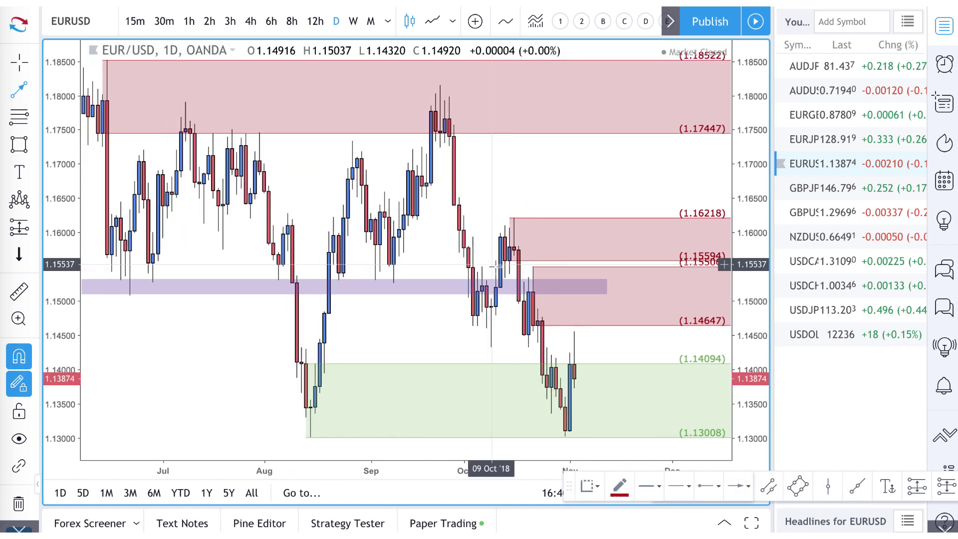
{"action": "left_click", "coordinate": [571, 379]}
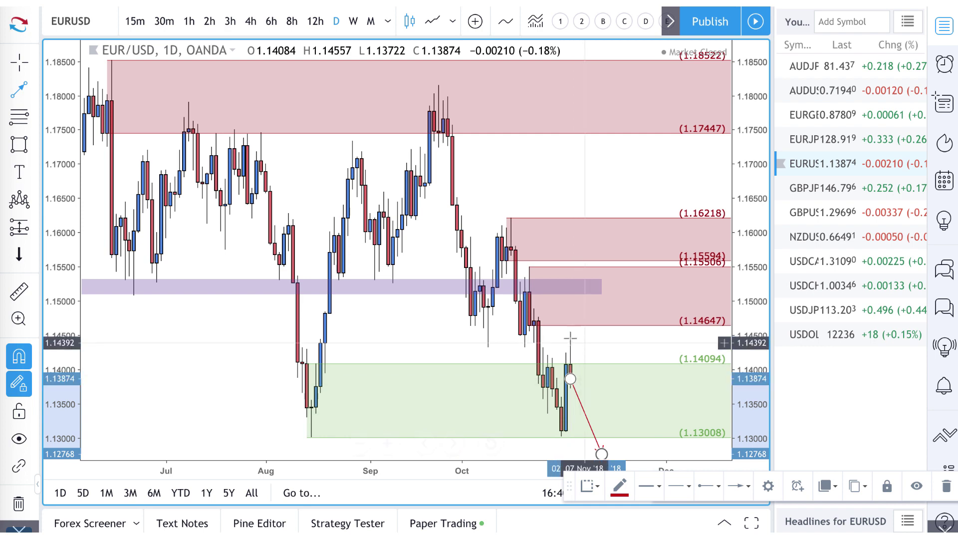
- Draw an upward arrow from 1.14084 to 1.15043 in the supply zone and a pullback arrow from there down to 1.14173
{"action": "scroll", "coordinate": [580, 333], "scroll_direction": "up", "scroll_amount": 5}
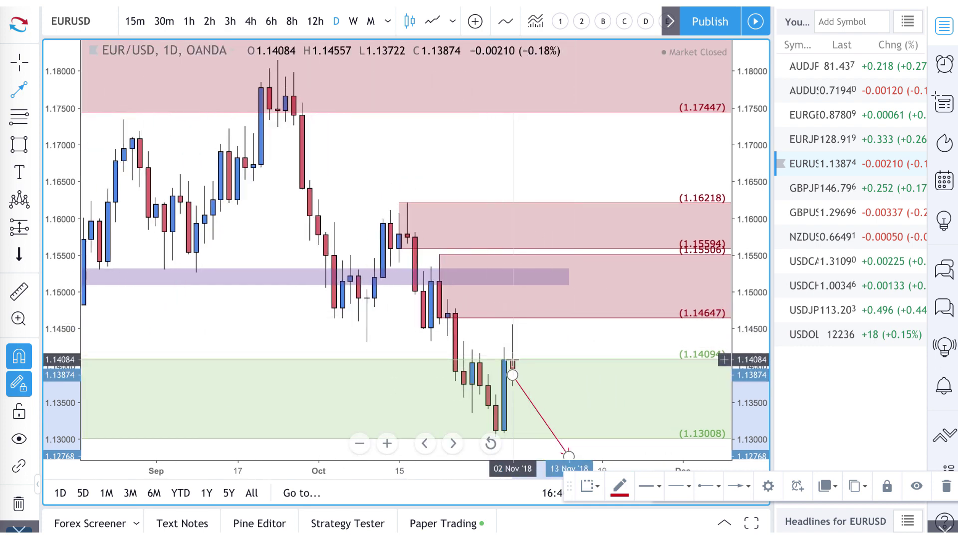
{"action": "left_click", "coordinate": [513, 360]}
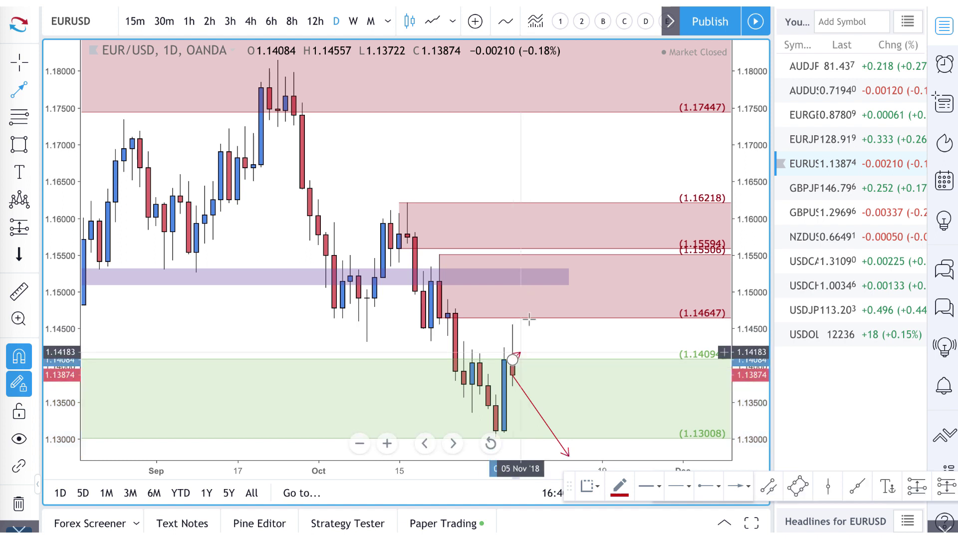
{"action": "left_click", "coordinate": [547, 289]}
{"action": "left_click", "coordinate": [575, 352]}
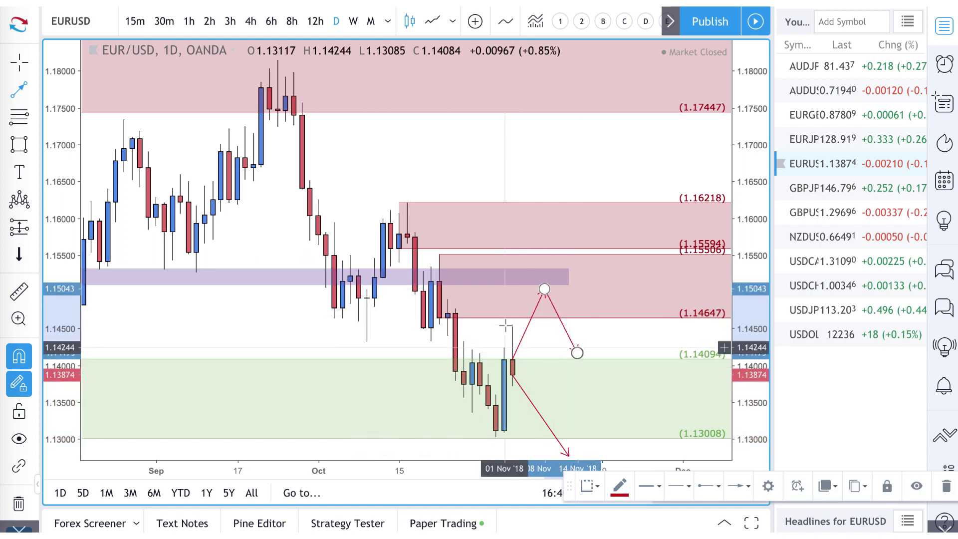
- Draw another upward arrow on EUR/USD from 1.13438 inside the demand zone to just above the zone
{"action": "scroll", "coordinate": [506, 326], "scroll_direction": "down", "scroll_amount": 1}
{"action": "scroll", "coordinate": [506, 325], "scroll_direction": "down", "scroll_amount": 3}
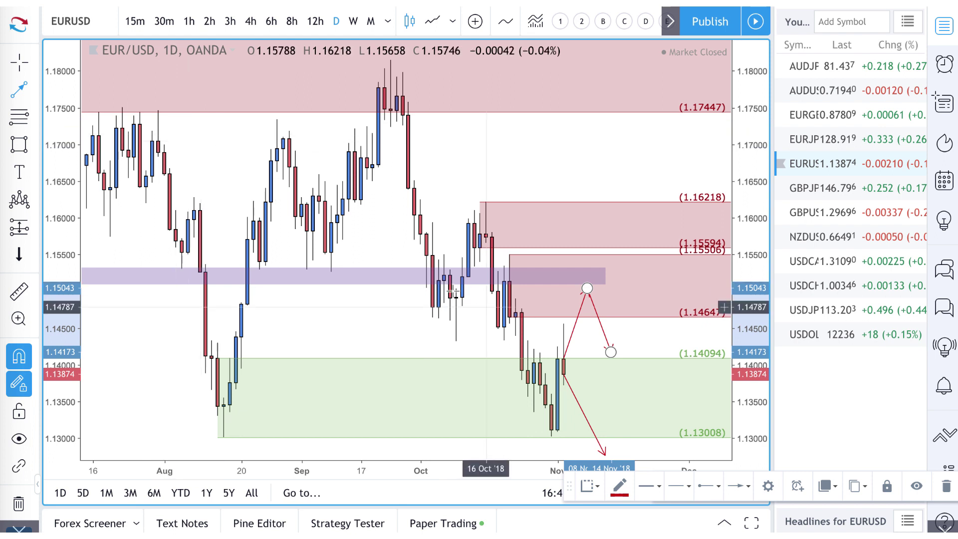
{"action": "left_click", "coordinate": [33, 89]}
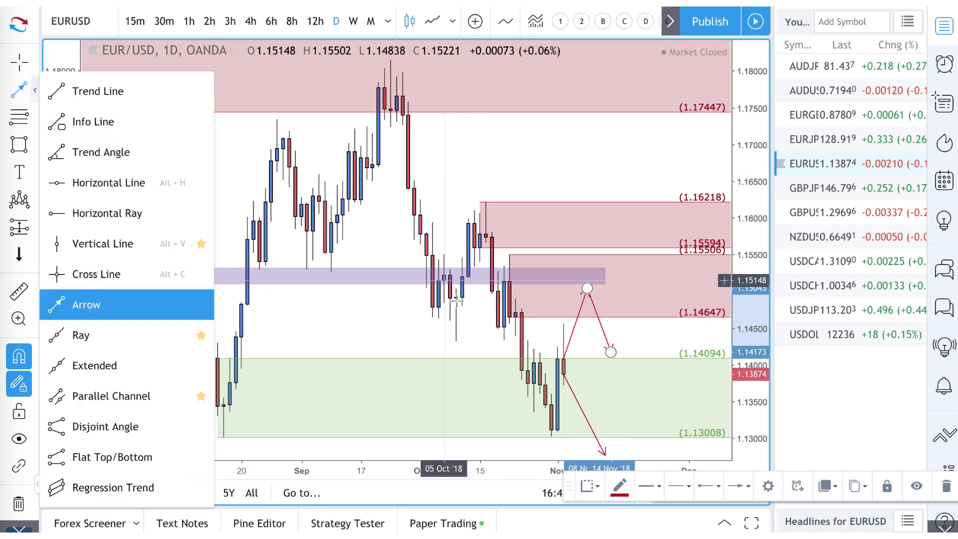
{"action": "left_click", "coordinate": [576, 407]}
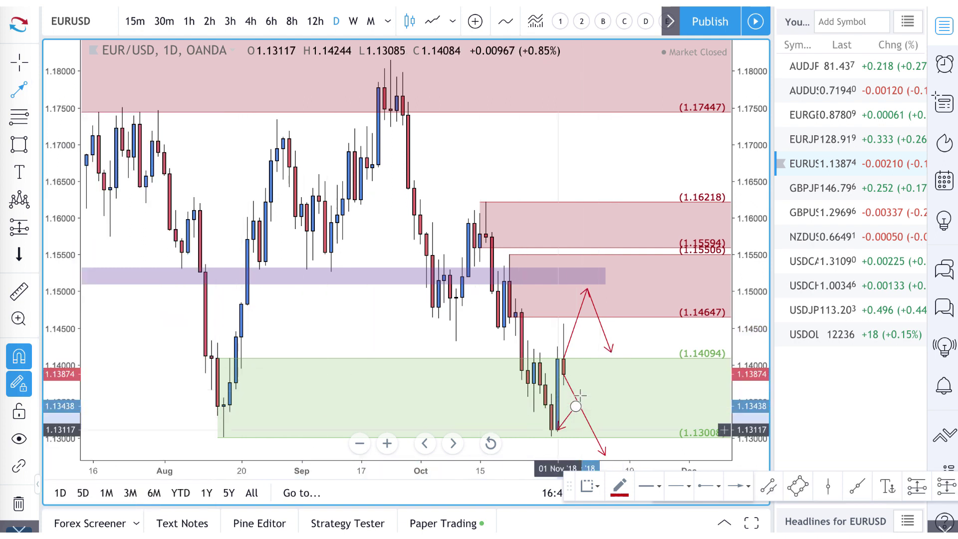
{"action": "left_click", "coordinate": [611, 344]}
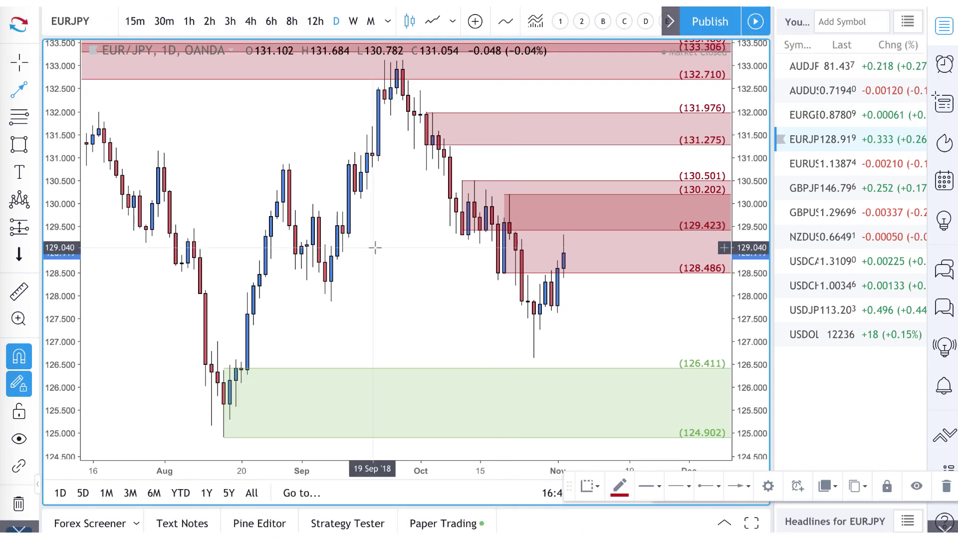
- Switch to EUR/JPY and trace the rally with arrows from 126.637 up to about 128.5, down to 127.620 and up to 129.320
{"action": "left_click", "coordinate": [33, 91]}
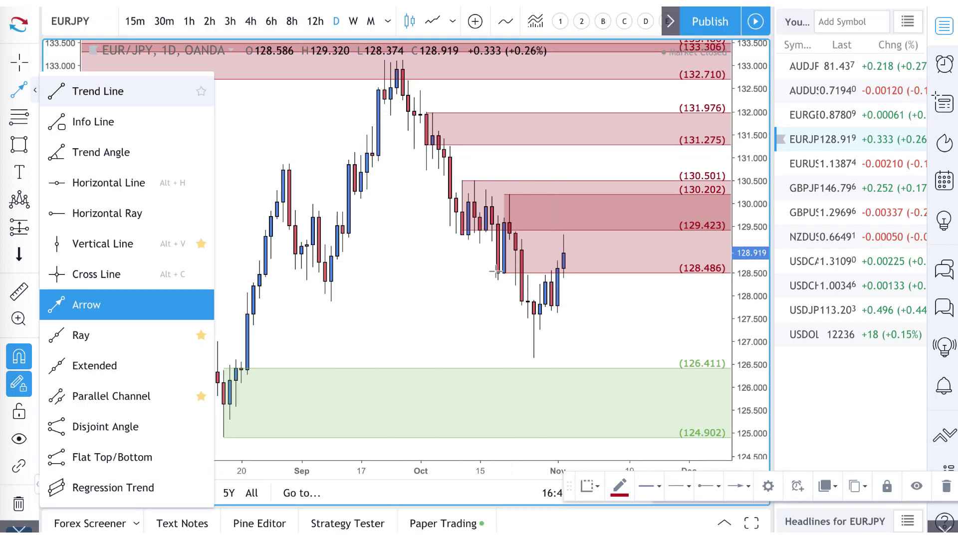
{"action": "left_click", "coordinate": [534, 358]}
{"action": "scroll", "coordinate": [549, 320], "scroll_direction": "up", "scroll_amount": 3}
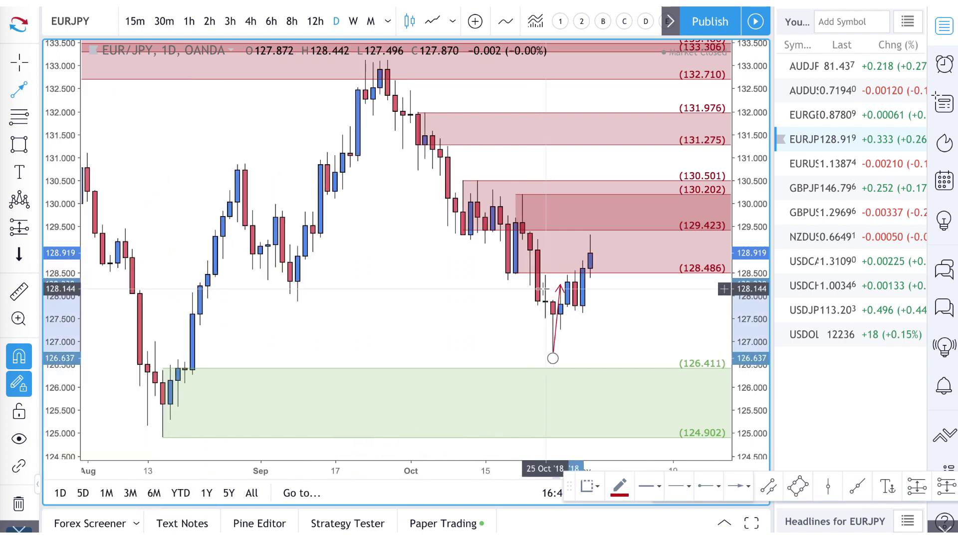
{"action": "left_click", "coordinate": [583, 270]}
{"action": "left_click", "coordinate": [594, 314]}
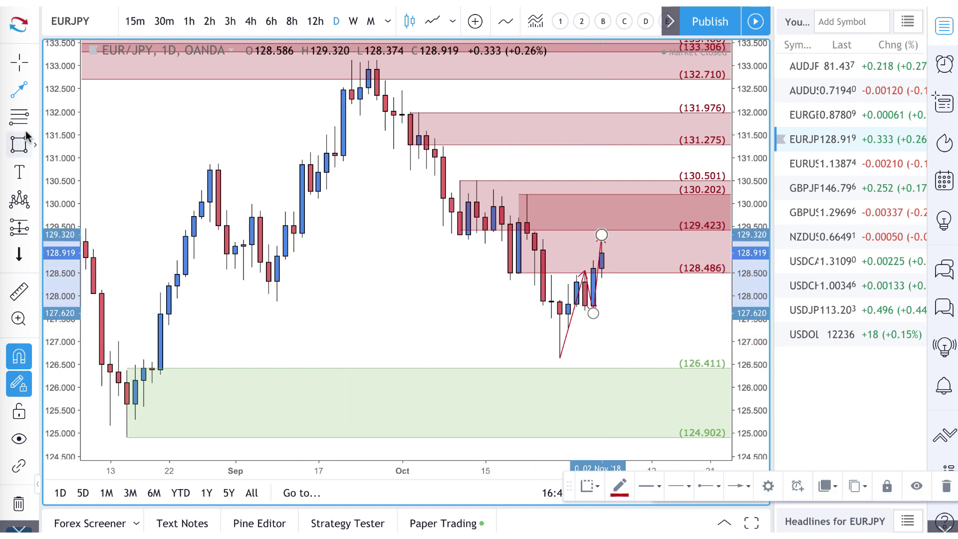
- Draw a demand zone on EUR/JPY between 127.870 and 126.637 at the late-October low
{"action": "left_click", "coordinate": [12, 121]}
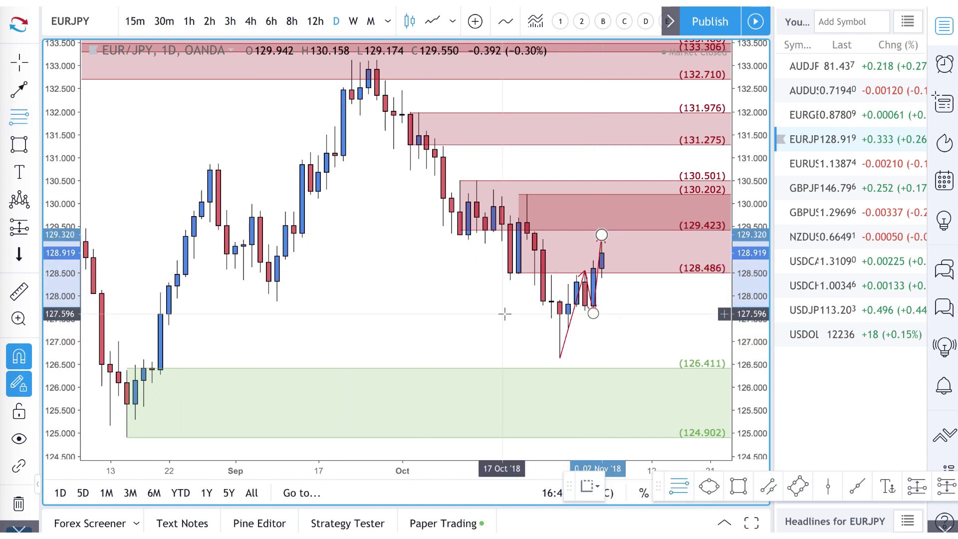
{"action": "left_click", "coordinate": [557, 311]}
{"action": "left_click", "coordinate": [560, 354]}
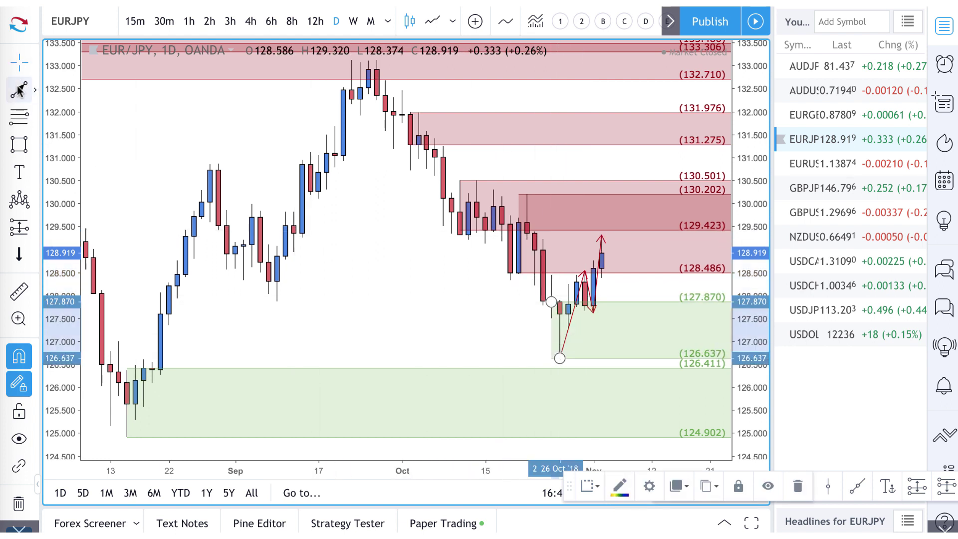
- Draw projection arrows from 129.320 down to 126.850 in the new demand zone and back up to 128.277
{"action": "left_click", "coordinate": [602, 235]}
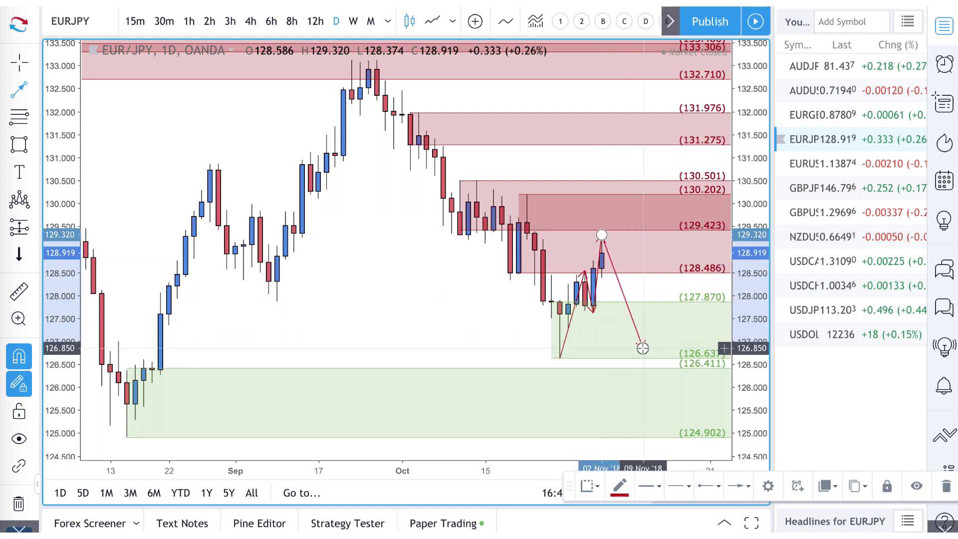
{"action": "left_click", "coordinate": [643, 347]}
{"action": "double_click", "coordinate": [668, 283]}
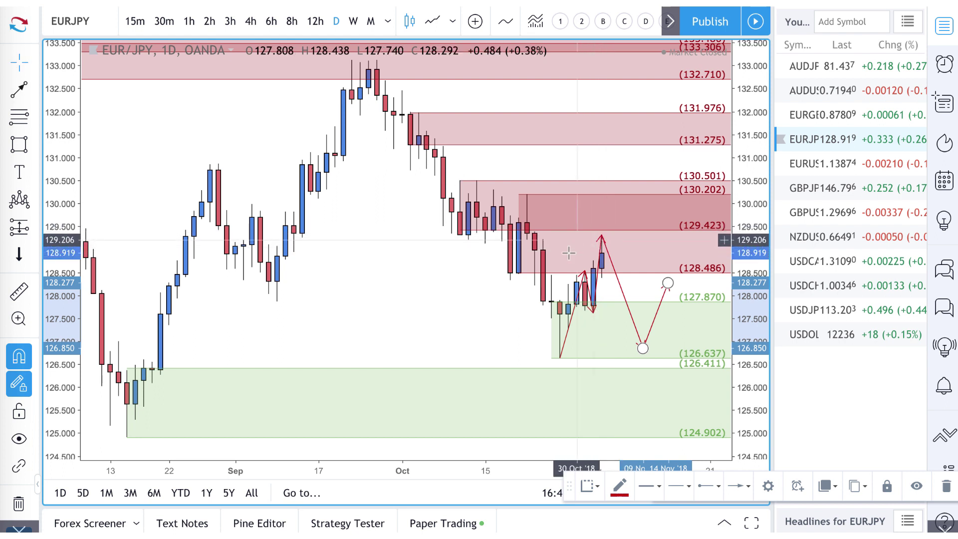
{"action": "scroll", "coordinate": [564, 251], "scroll_direction": "down", "scroll_amount": 3}
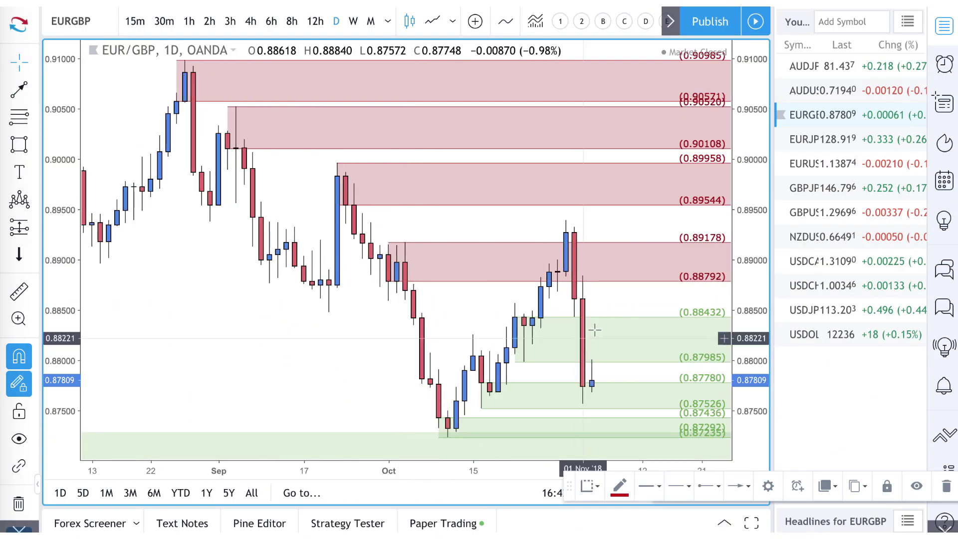
- On EUR/GBP, delete the demand zone between 0.88432 and 0.87985 and draw an upward arrow from 0.87748 to 0.88562
{"action": "right_click", "coordinate": [618, 325]}
{"action": "left_click", "coordinate": [605, 323]}
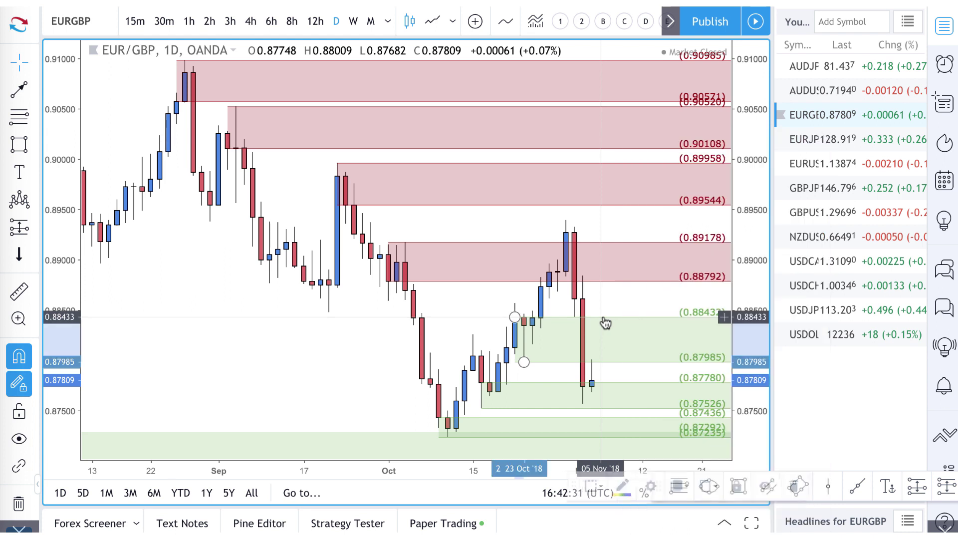
{"action": "key", "text": "Delete"}
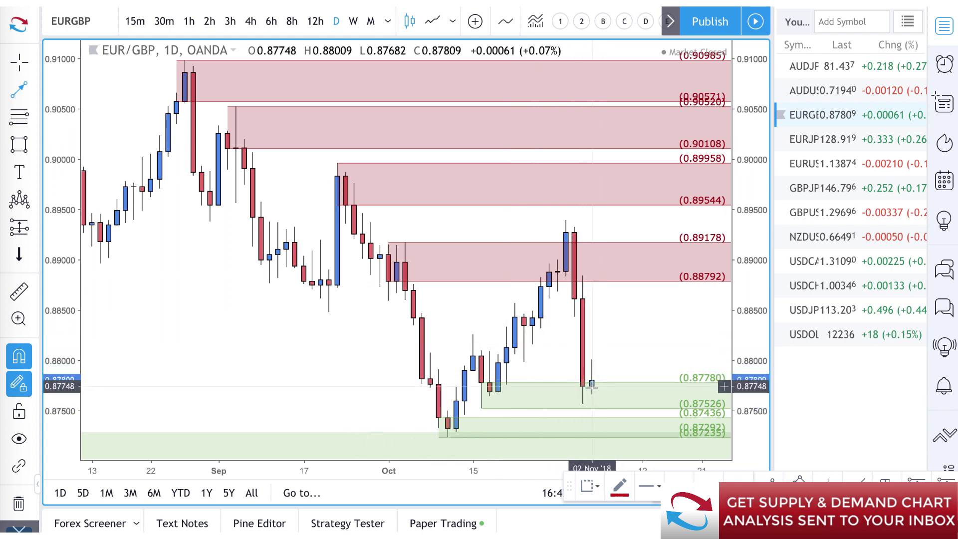
{"action": "scroll", "coordinate": [594, 384], "scroll_direction": "down", "scroll_amount": 4}
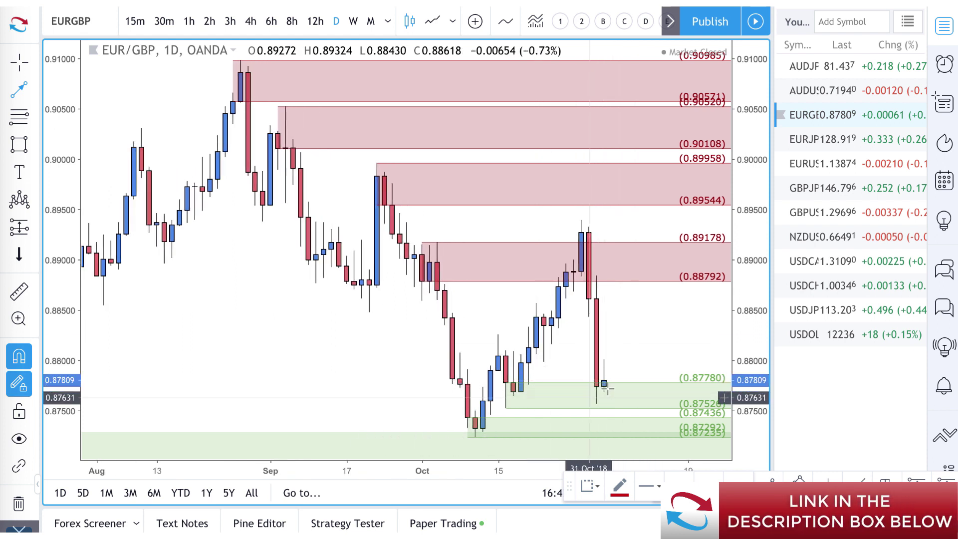
{"action": "left_click_drag", "start_coordinate": [604, 385], "coordinate": [650, 304]}
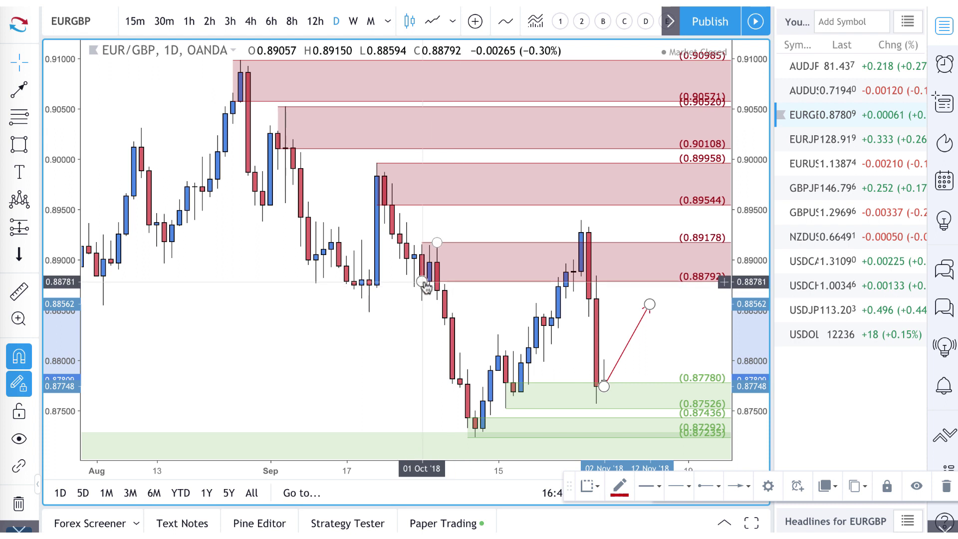
- Move the supply zone between 0.89178 and 0.88792 to the 30 Oct '18 high, spanning 0.89395 to 0.88890
{"action": "left_click_drag", "start_coordinate": [442, 245], "coordinate": [582, 223]}
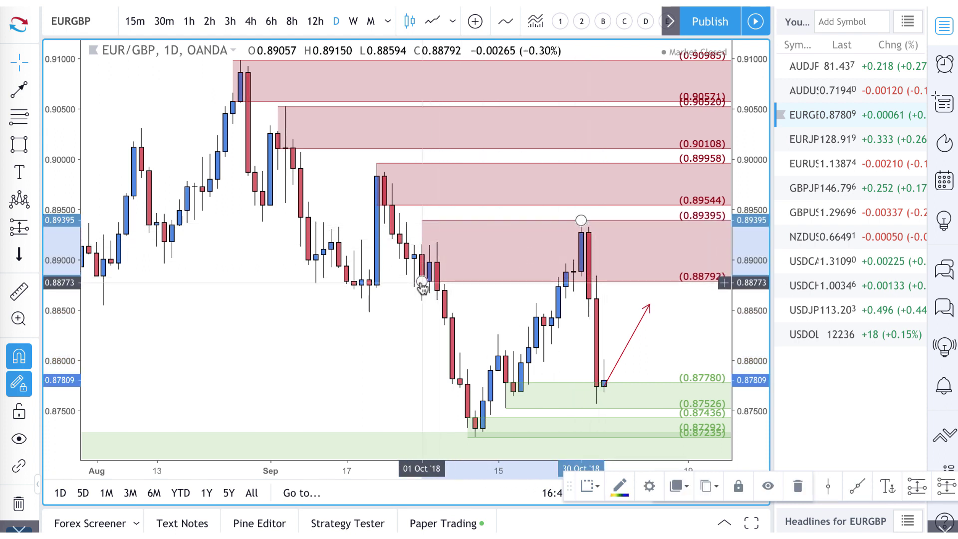
{"action": "left_click_drag", "start_coordinate": [422, 281], "coordinate": [583, 270]}
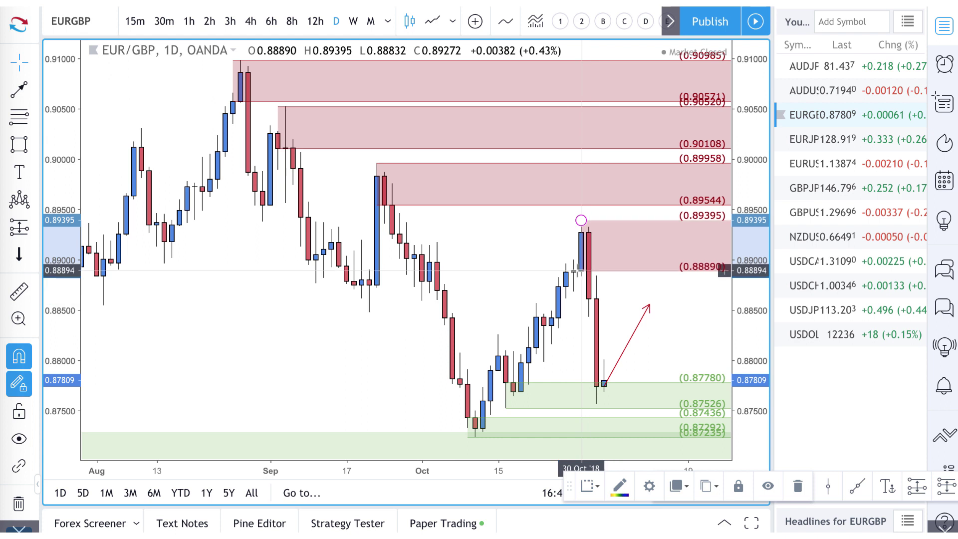
- Extend the EUR/GBP projection with an arrow from about 0.886 up to 0.89132 and another down to 0.88196
{"action": "scroll", "coordinate": [604, 286], "scroll_direction": "right", "scroll_amount": 5}
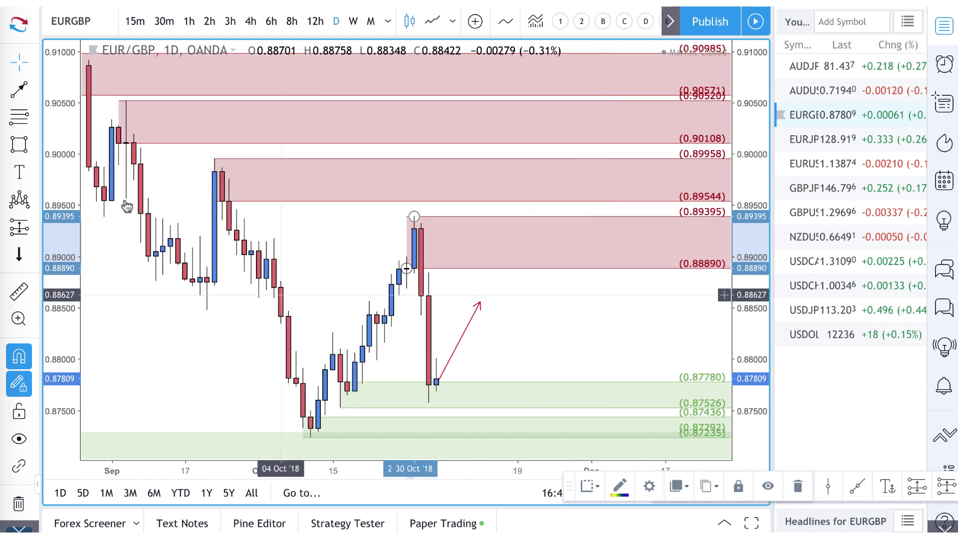
{"action": "left_click", "coordinate": [18, 92]}
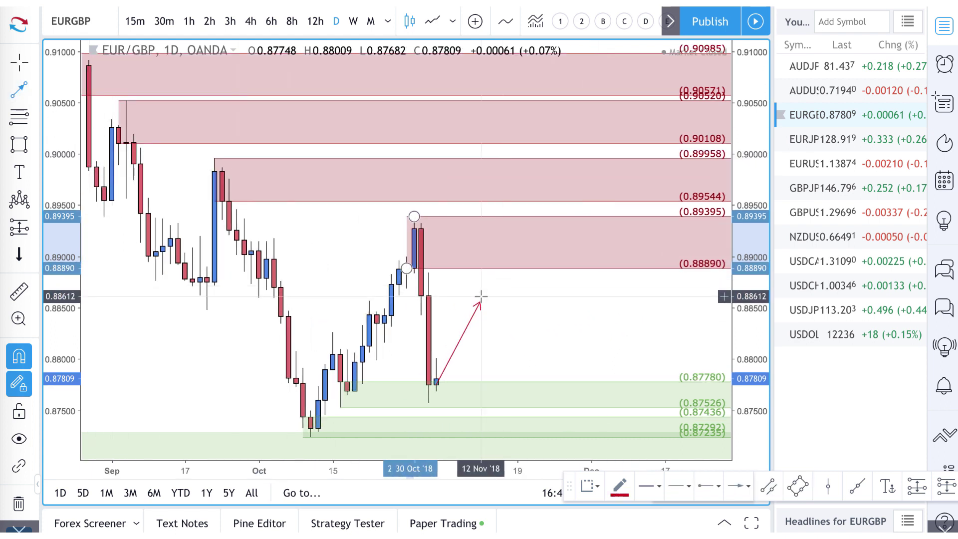
{"action": "left_click", "coordinate": [481, 298]}
{"action": "left_click", "coordinate": [517, 243]}
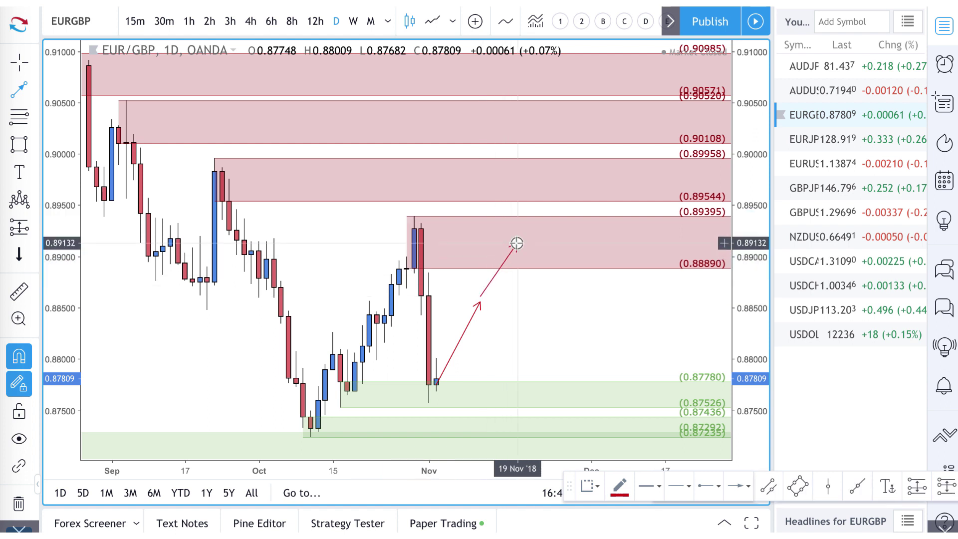
{"action": "left_click", "coordinate": [517, 243]}
{"action": "double_click", "coordinate": [569, 339]}
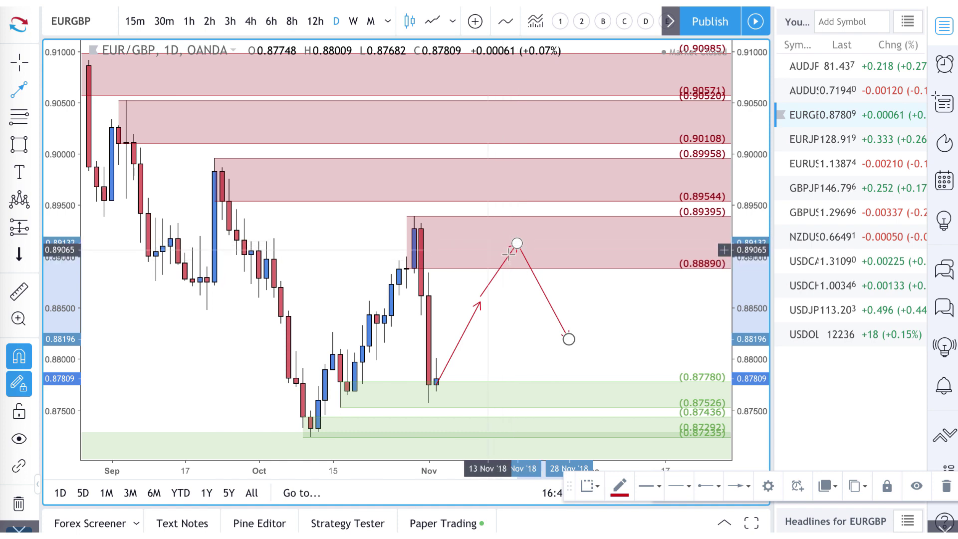
- Draw a purple rectangle on EUR/GBP from 0.89409 to about 0.8923, spanning 6 Jul '18 to 14 Nov '18
{"action": "scroll", "coordinate": [518, 246], "scroll_direction": "left", "scroll_amount": 5}
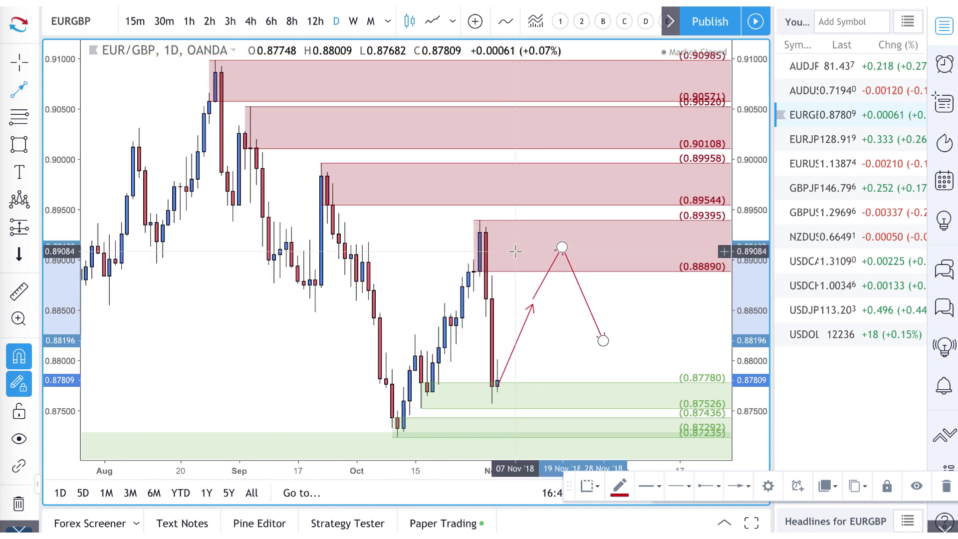
{"action": "scroll", "coordinate": [399, 231], "scroll_direction": "down", "scroll_amount": 2}
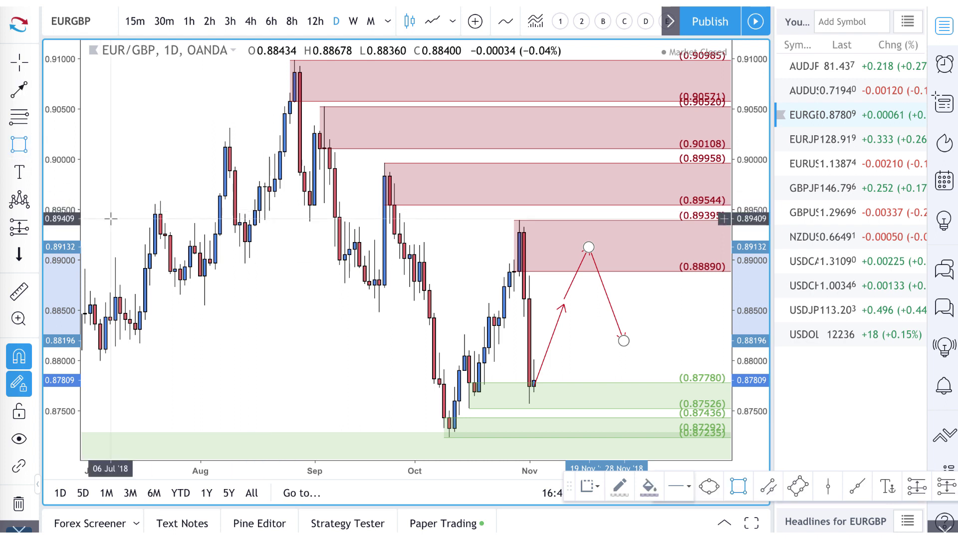
{"action": "left_click_drag", "start_coordinate": [110, 219], "coordinate": [565, 234]}
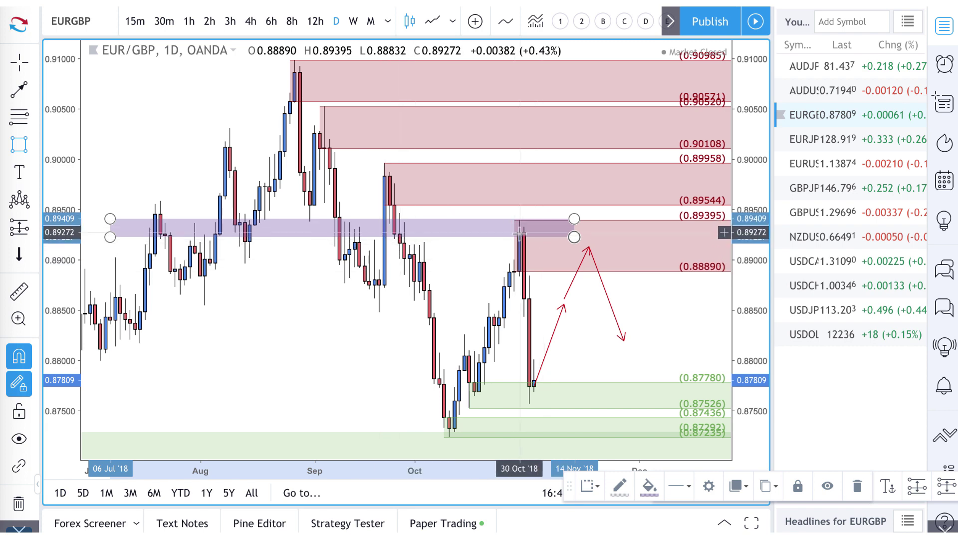
- Extend the purple rectangle back to 26 Dec '17, with its edges at 0.89431 and 0.89227, and review past price reactions there
{"action": "scroll", "coordinate": [520, 234], "scroll_direction": "down", "scroll_amount": 2}
{"action": "scroll", "coordinate": [519, 234], "scroll_direction": "down", "scroll_amount": 5}
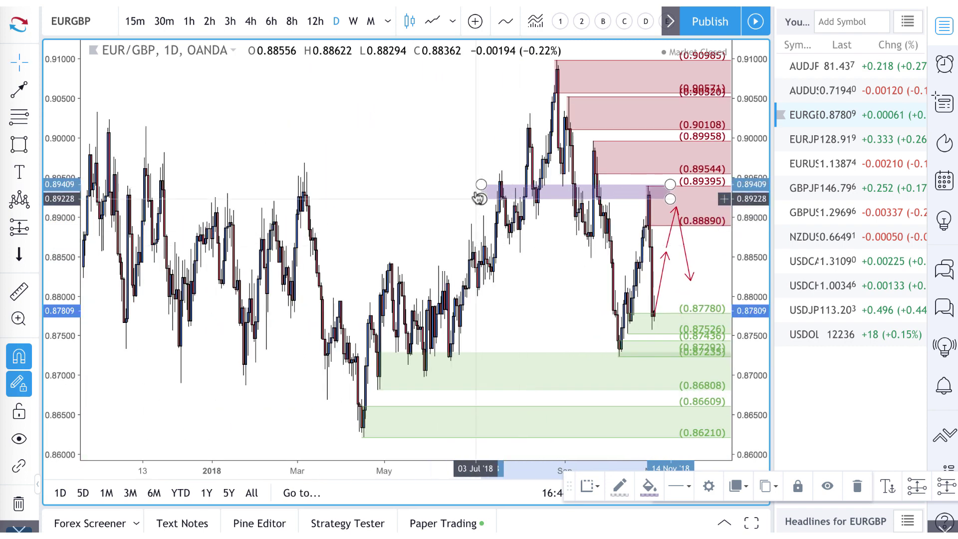
{"action": "left_click_drag", "start_coordinate": [342, 184], "coordinate": [208, 183]}
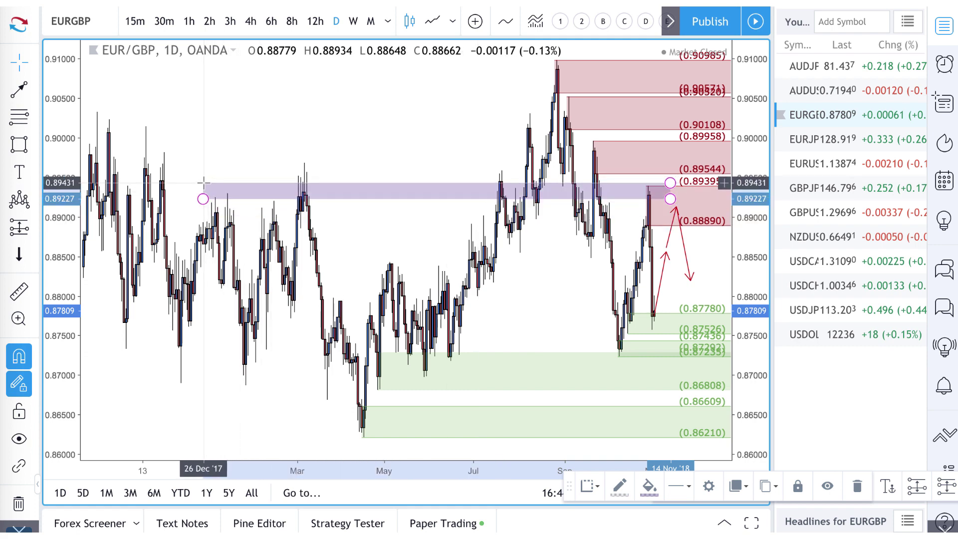
{"action": "scroll", "coordinate": [314, 208], "scroll_direction": "up", "scroll_amount": 1}
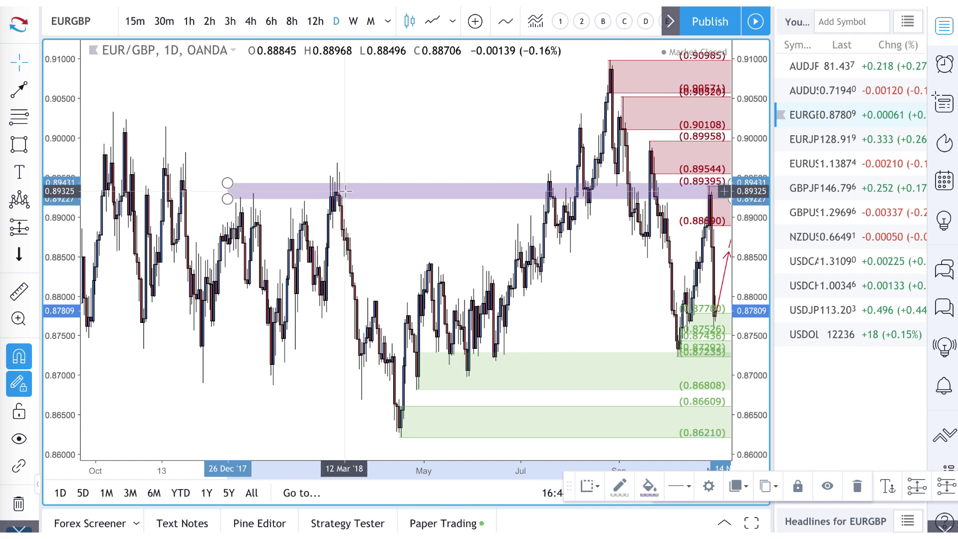
{"action": "left_click_drag", "start_coordinate": [346, 190], "coordinate": [280, 203]}
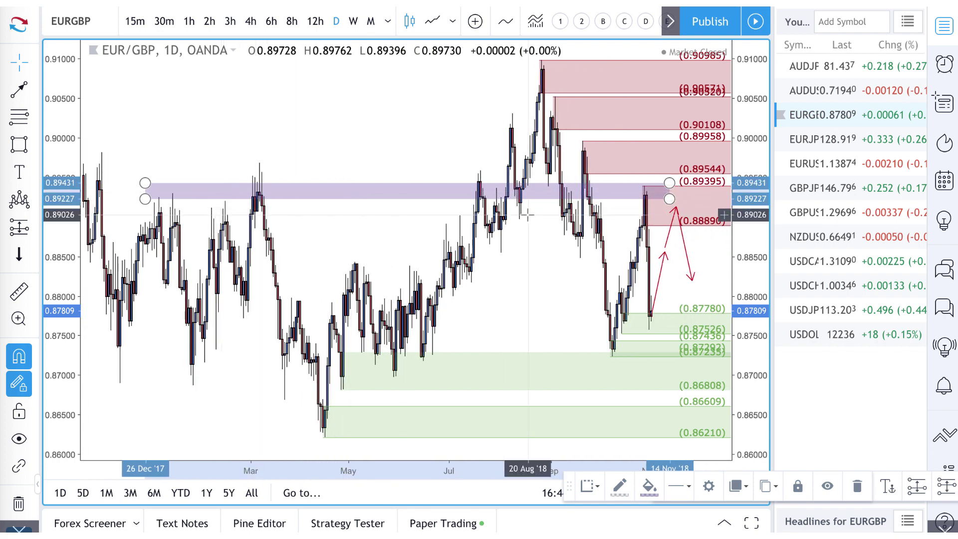
{"action": "scroll", "coordinate": [528, 214], "scroll_direction": "up", "scroll_amount": 2}
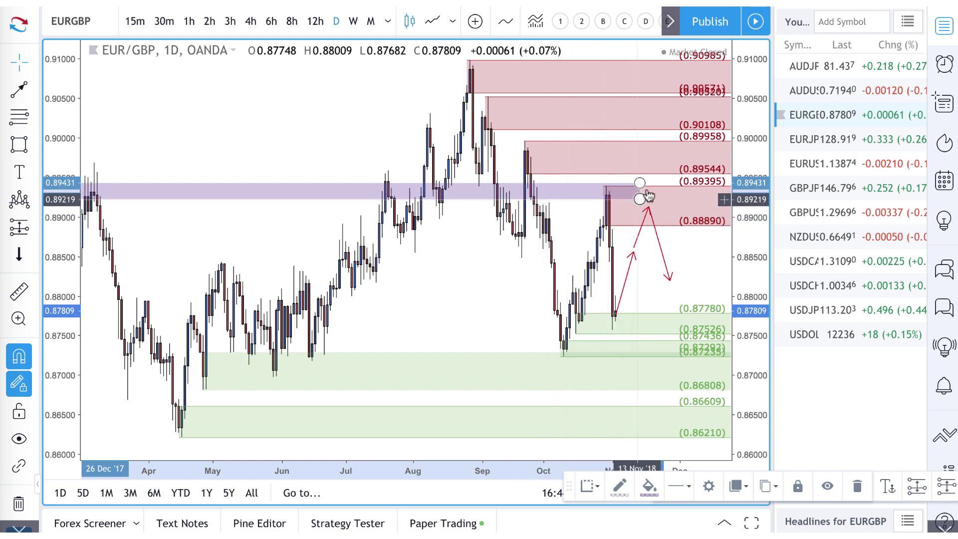
- Switch to the AUD/USD chart and delete the two overlapping supply zones spanning 0.71596–0.71312 and 0.71506–0.70996
{"action": "scroll", "coordinate": [679, 210], "scroll_direction": "up", "scroll_amount": 2}
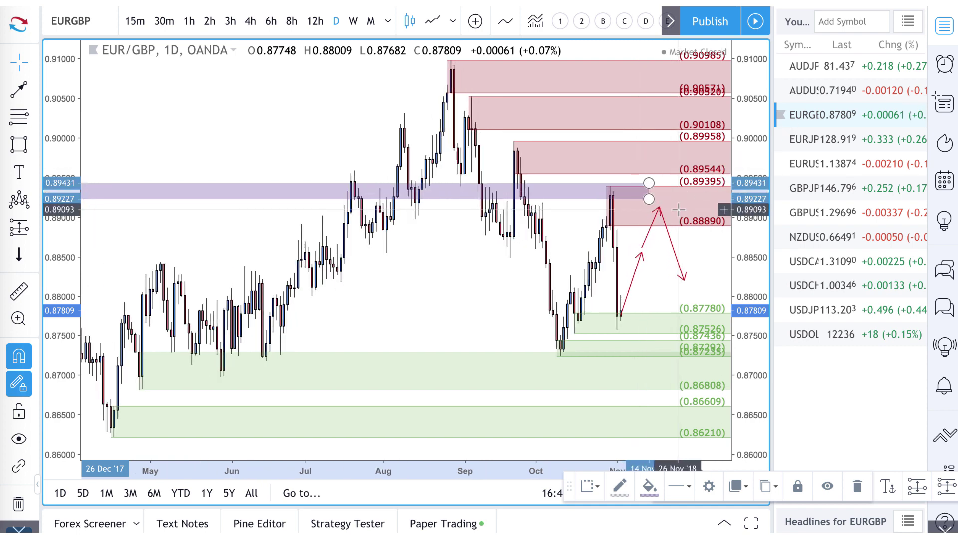
{"action": "scroll", "coordinate": [679, 210], "scroll_direction": "up", "scroll_amount": 3}
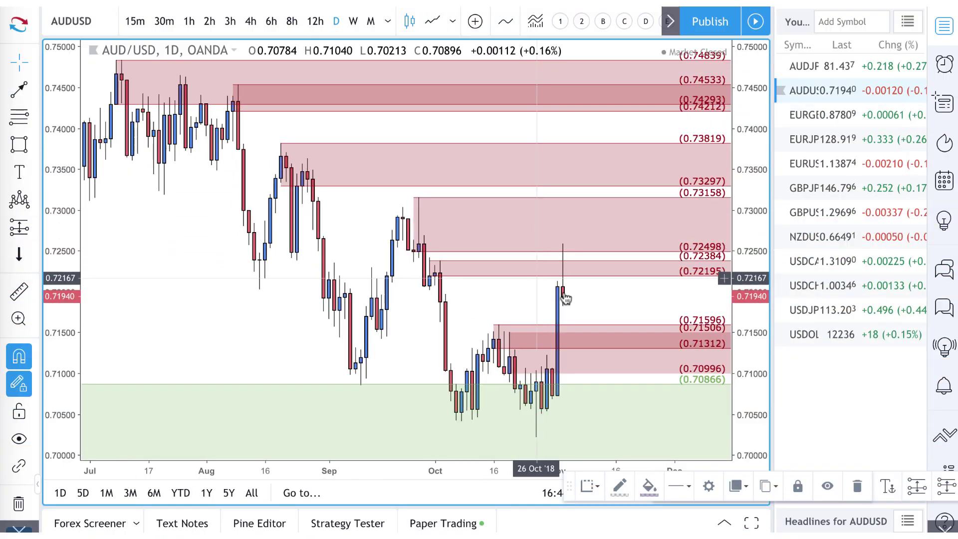
{"action": "left_click", "coordinate": [585, 333]}
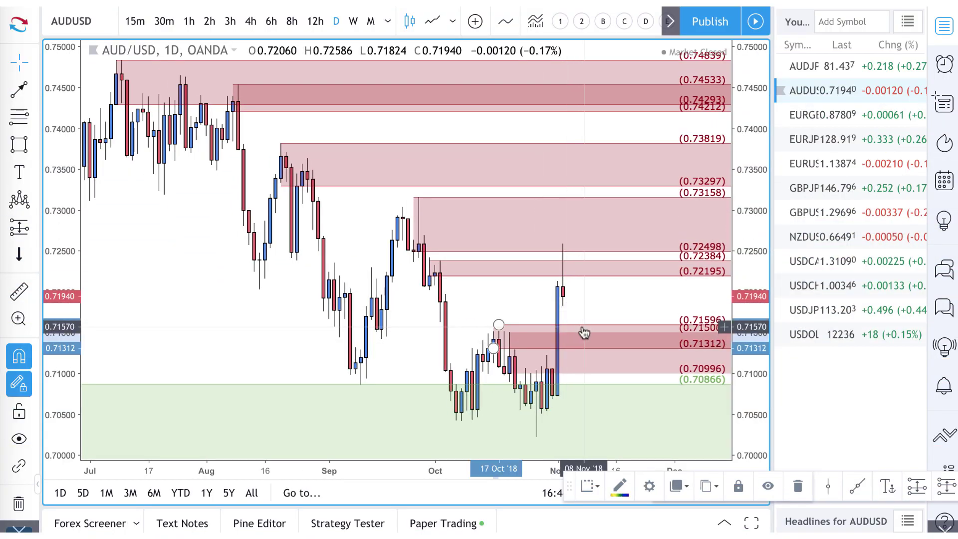
{"action": "key", "text": "Delete"}
{"action": "left_click", "coordinate": [583, 333]}
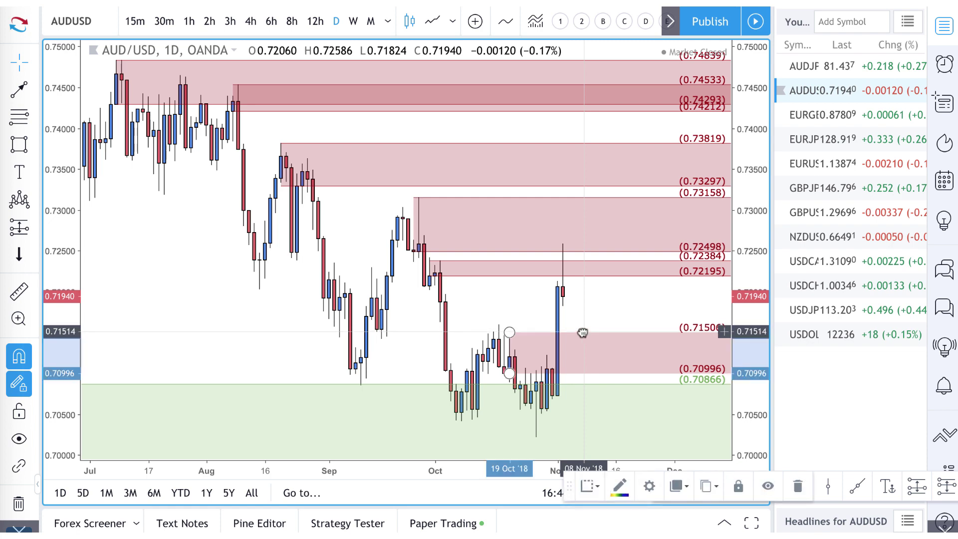
{"action": "key", "text": "Delete"}
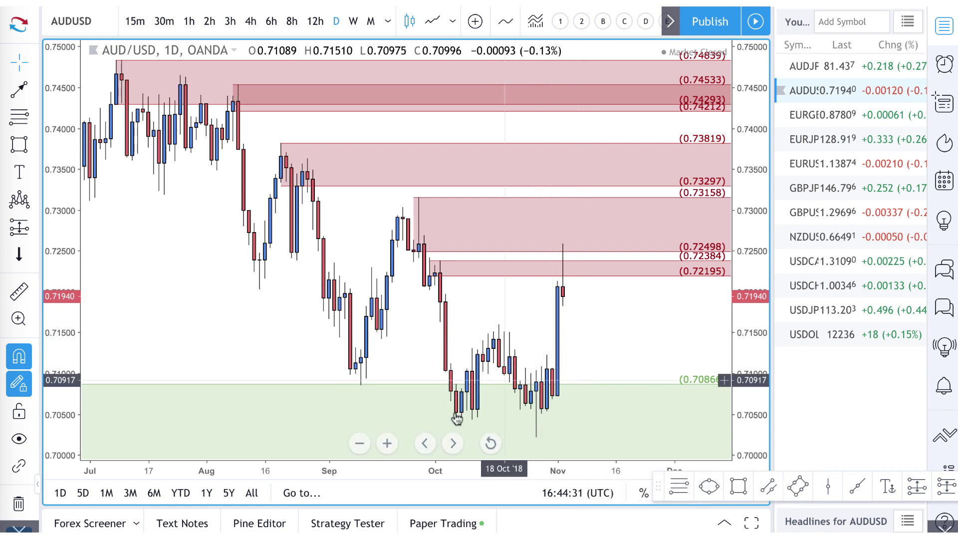
- Draw a demand zone on AUD/USD from the 26 Oct '18 low, spanning 0.71056 to 0.70213
{"action": "scroll", "coordinate": [457, 418], "scroll_direction": "up", "scroll_amount": 1}
{"action": "scroll", "coordinate": [457, 418], "scroll_direction": "down", "scroll_amount": 1}
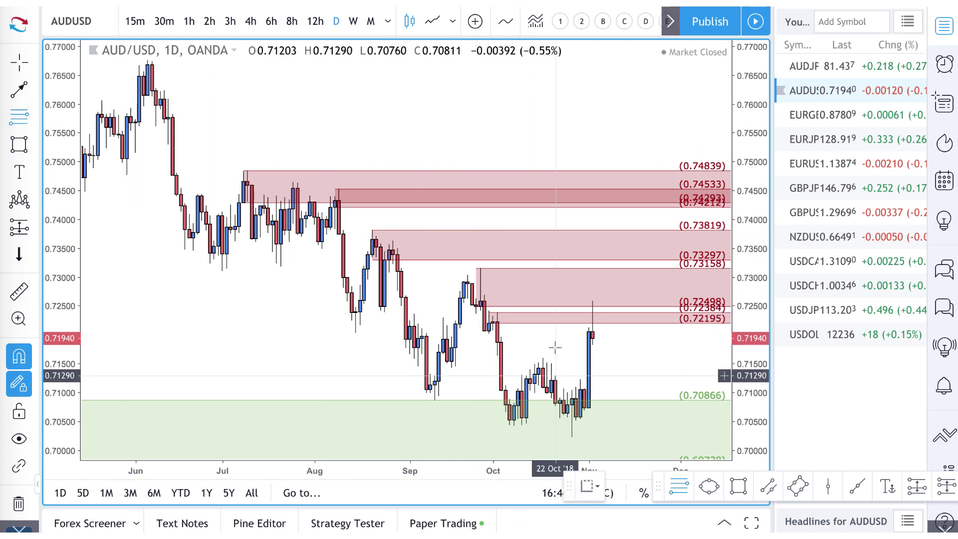
{"action": "left_click", "coordinate": [585, 389]}
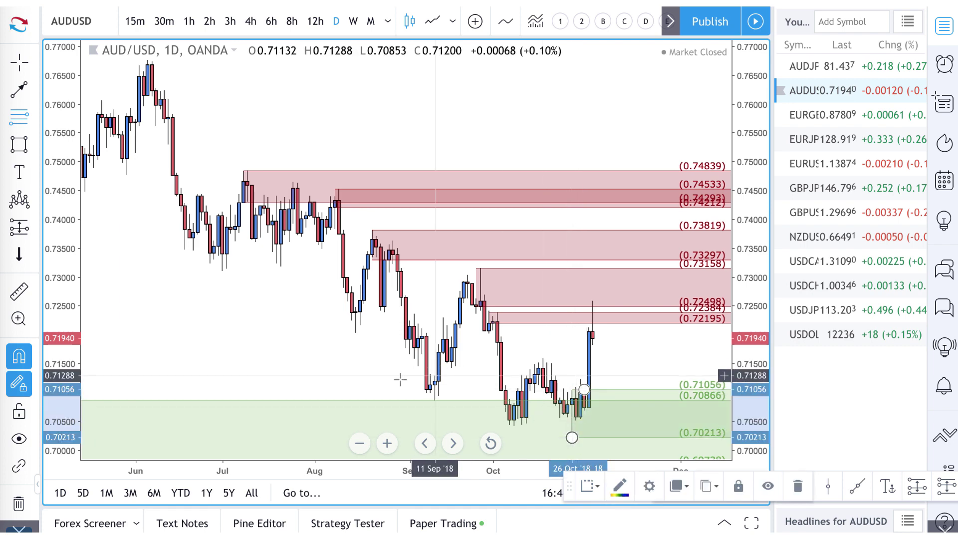
- Trace the older demand zone between 0.70866 and 0.69738 back to its early 2016 origin and delete it
{"action": "scroll", "coordinate": [394, 393], "scroll_direction": "down", "scroll_amount": 5}
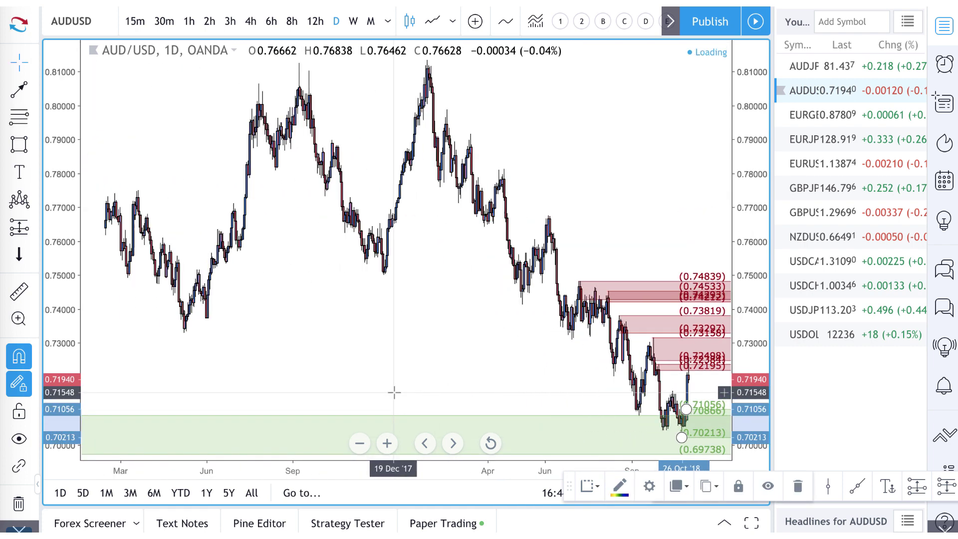
{"action": "scroll", "coordinate": [394, 393], "scroll_direction": "down", "scroll_amount": 6}
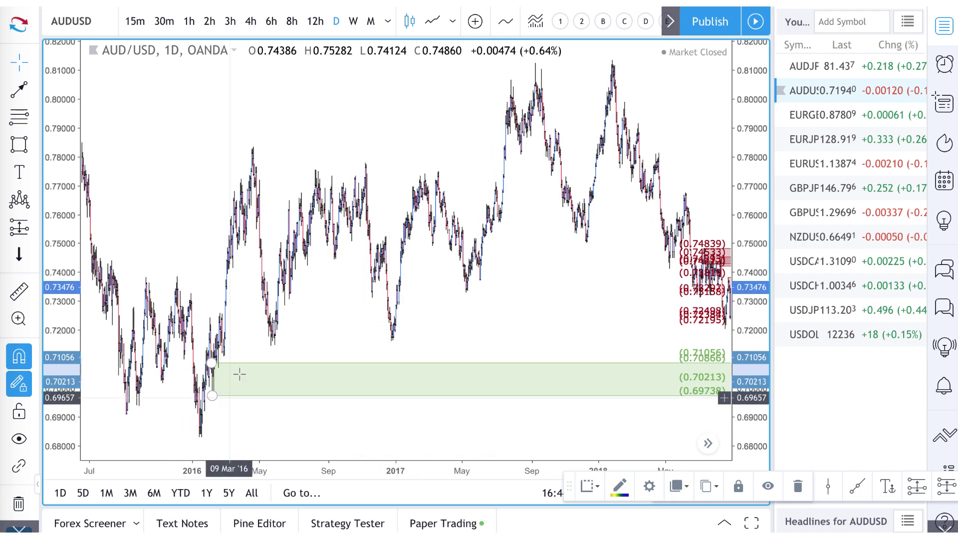
{"action": "scroll", "coordinate": [302, 392], "scroll_direction": "up", "scroll_amount": 5}
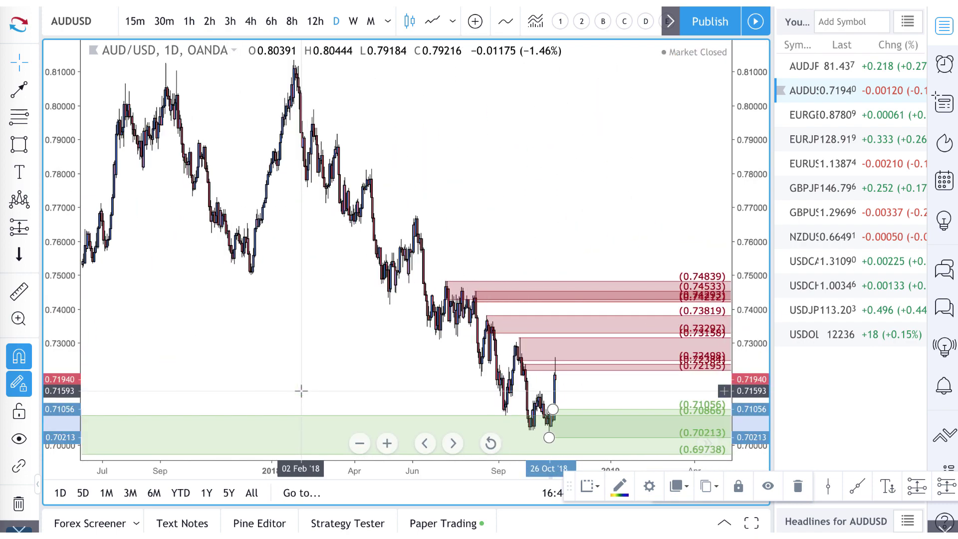
{"action": "scroll", "coordinate": [302, 392], "scroll_direction": "up", "scroll_amount": 5}
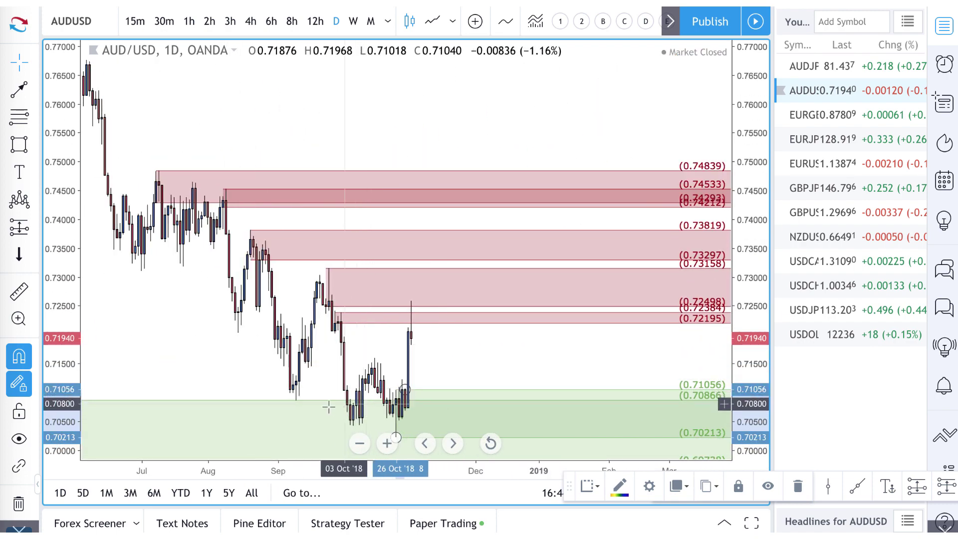
{"action": "left_click", "coordinate": [324, 408]}
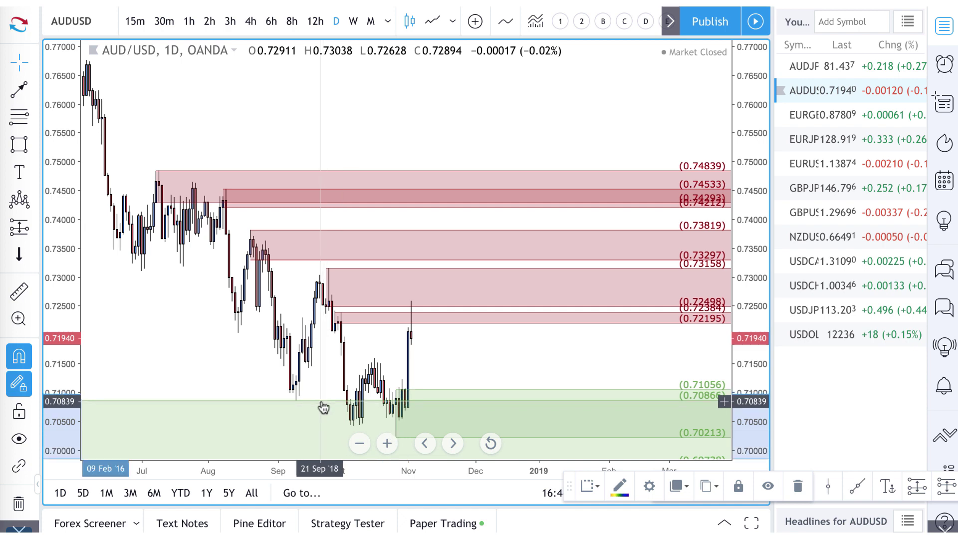
{"action": "key", "text": "Delete"}
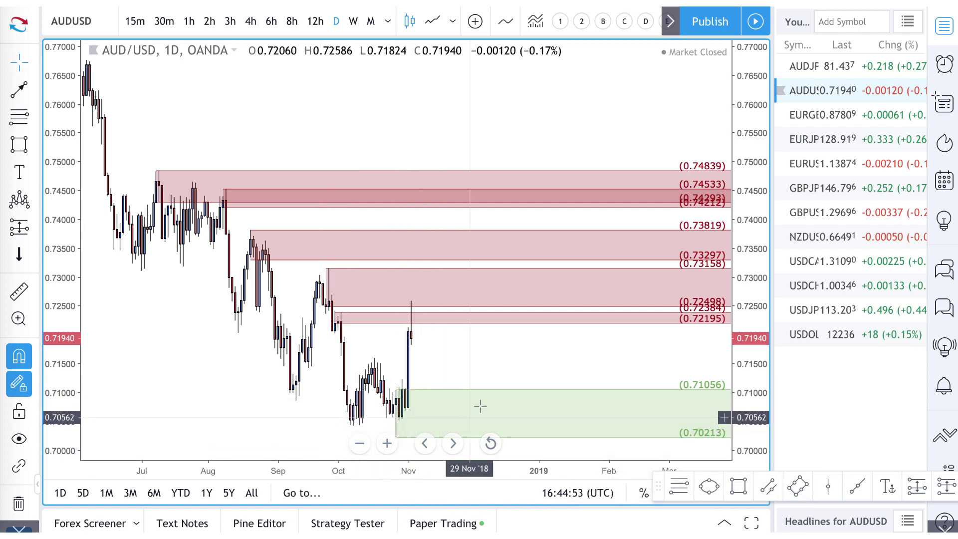
- Delete the narrow supply zone between 0.72384 and 0.72195
{"action": "scroll", "coordinate": [419, 338], "scroll_direction": "up", "scroll_amount": 4}
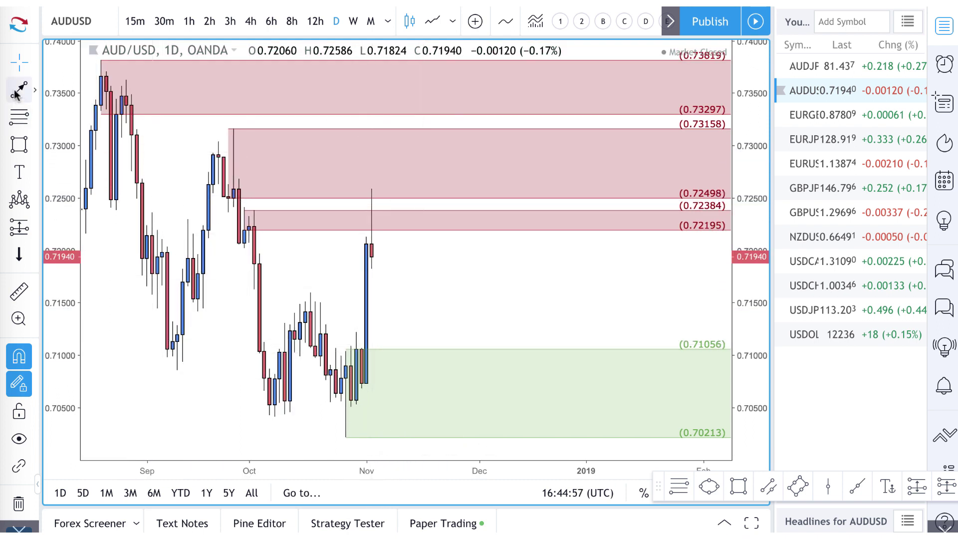
{"action": "left_click", "coordinate": [393, 231]}
{"action": "key", "text": "Delete"}
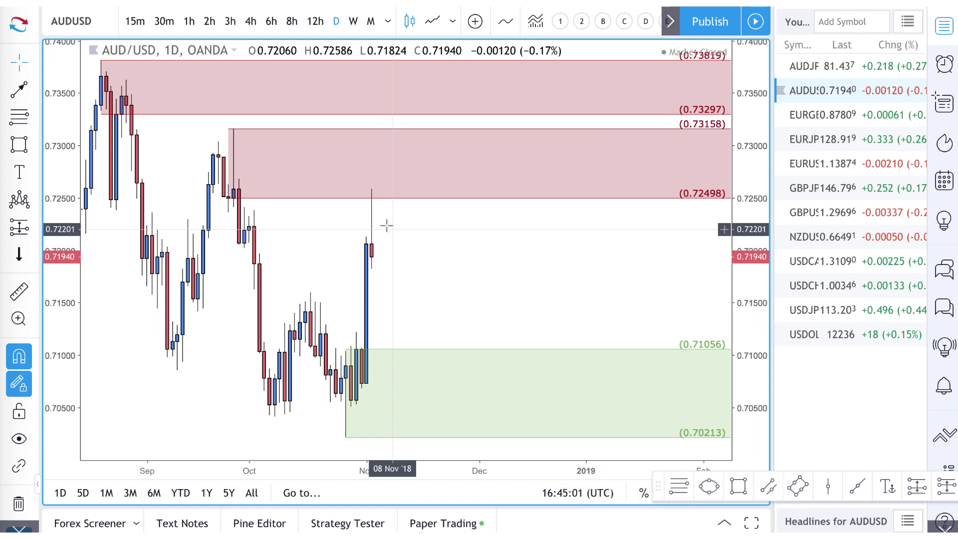
- Draw a projection arrow from 0.72060 up to about 0.72601 inside the supply zone and another down to about 0.71663
{"action": "left_click", "coordinate": [20, 91]}
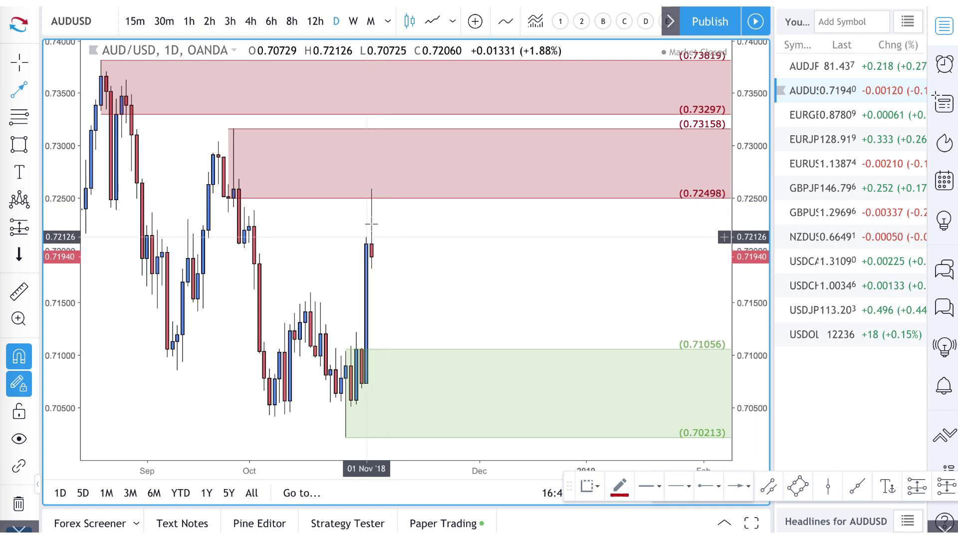
{"action": "left_click", "coordinate": [372, 244]}
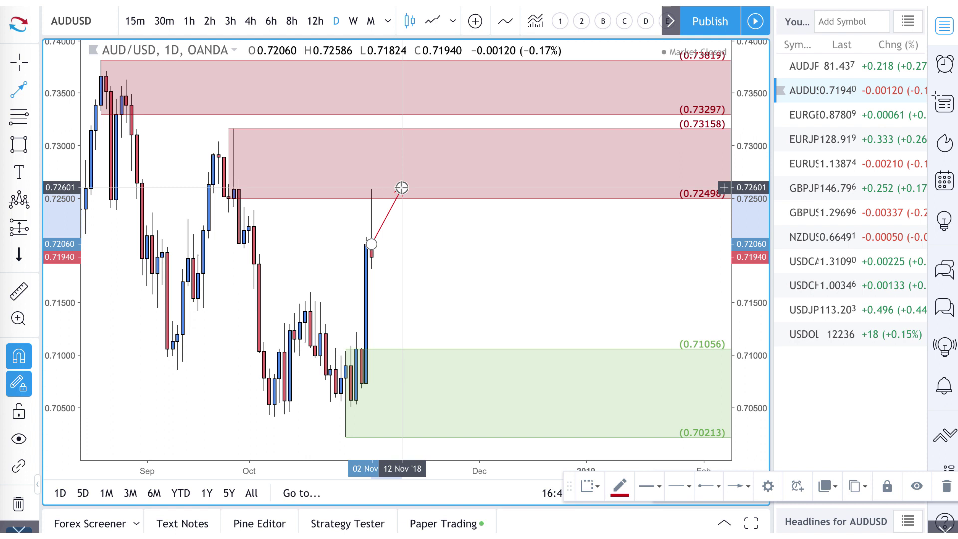
{"action": "left_click", "coordinate": [401, 187]}
{"action": "left_click", "coordinate": [484, 286]}
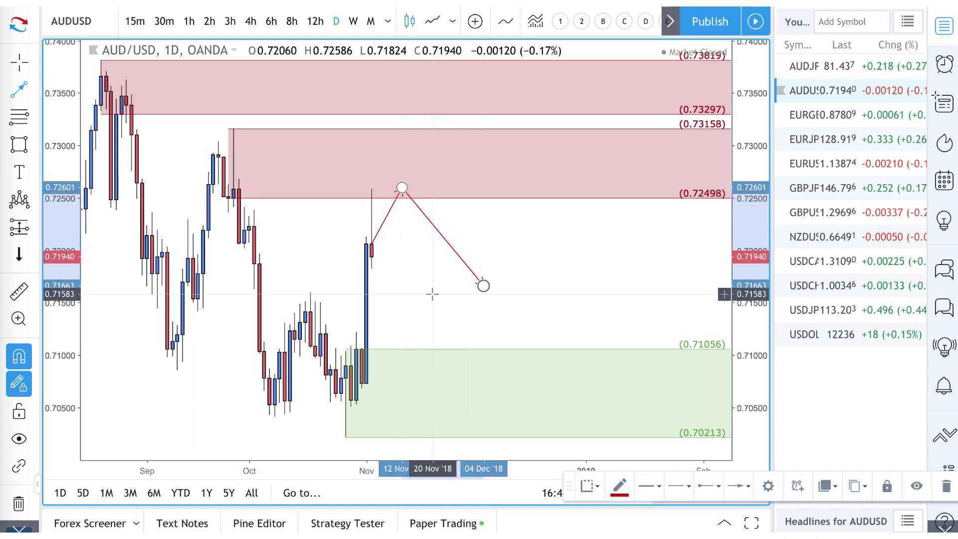
- Add an arrow from about 0.70681 in the demand zone up to 0.71467, and one from about 0.73025 down to 0.72389
{"action": "left_click", "coordinate": [494, 389]}
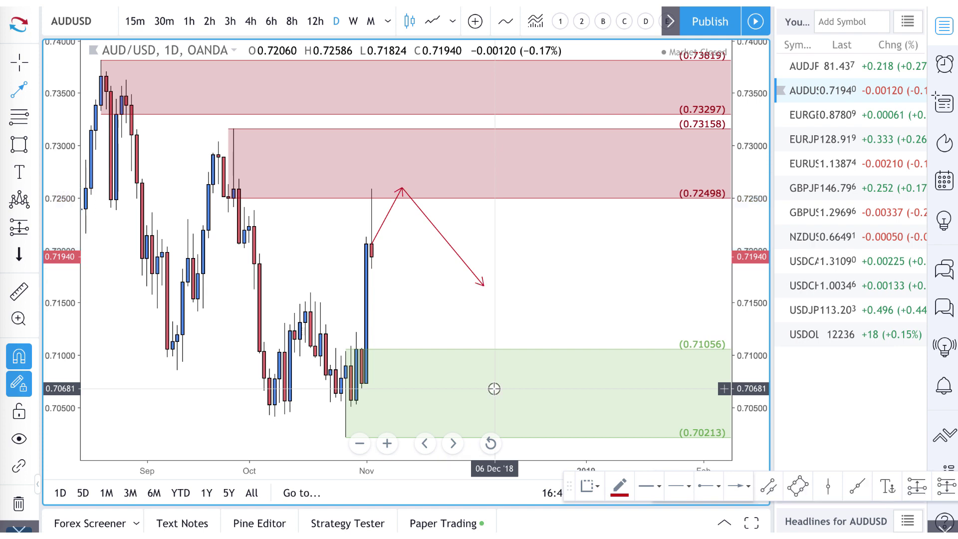
{"action": "left_click", "coordinate": [530, 307]}
{"action": "scroll", "coordinate": [439, 327], "scroll_direction": "down", "scroll_amount": 4}
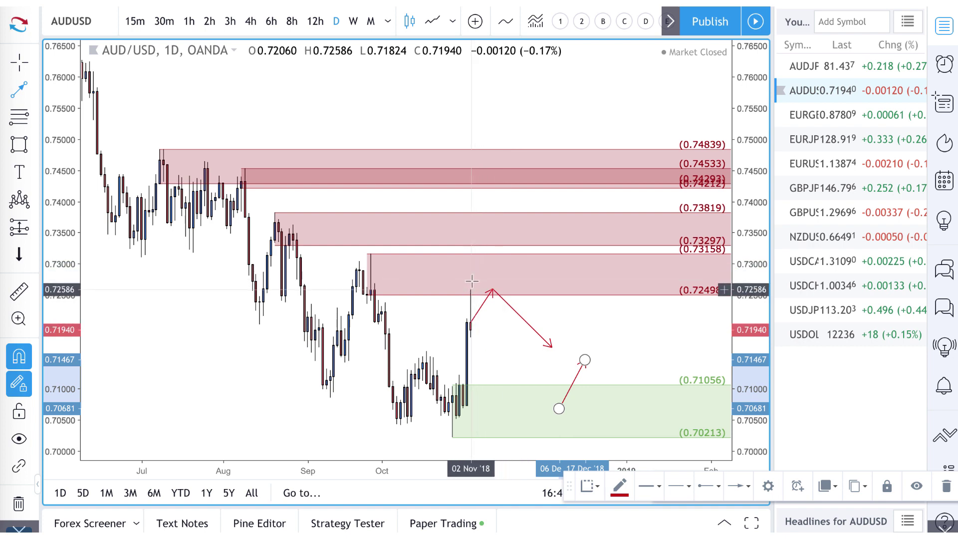
{"action": "scroll", "coordinate": [471, 282], "scroll_direction": "up", "scroll_amount": 6}
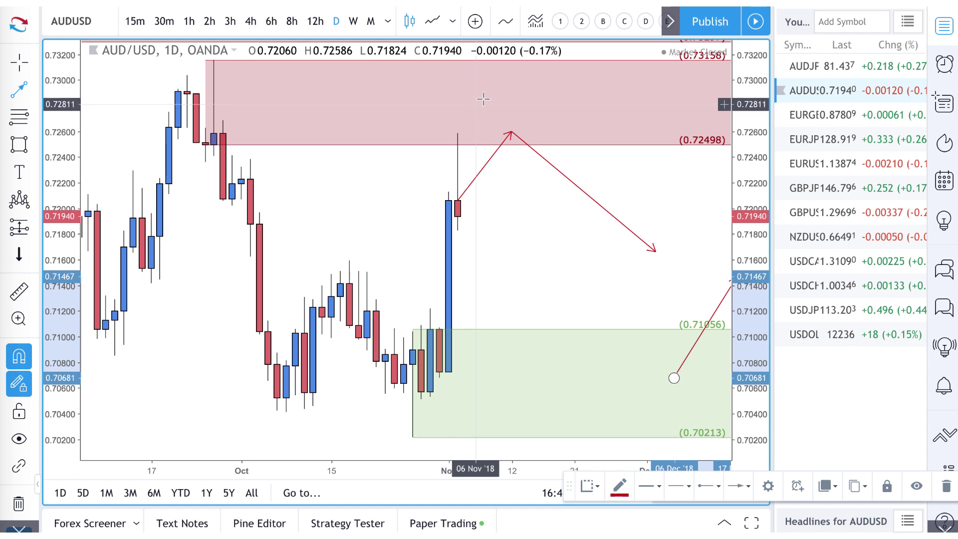
{"action": "left_click", "coordinate": [518, 76]}
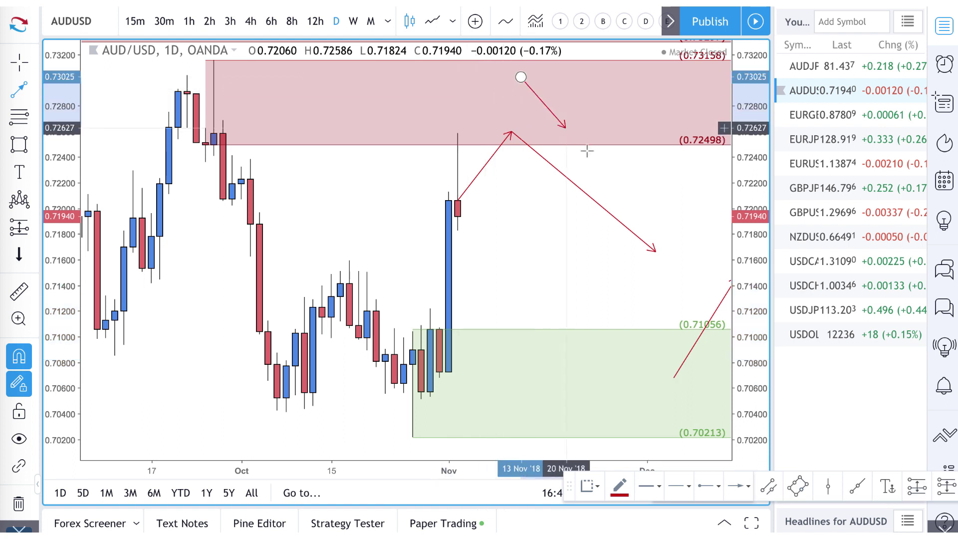
{"action": "left_click", "coordinate": [592, 158]}
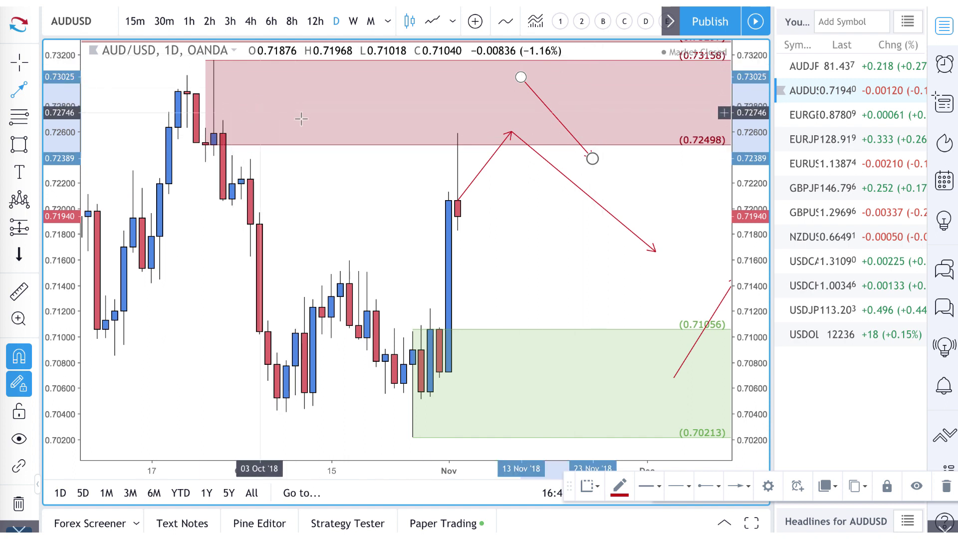
- Mark the upper supply area with a purple rectangle from about 0.73144 to 0.72685, and remove it again
{"action": "left_click", "coordinate": [21, 143]}
{"action": "mouse_move", "coordinate": [222, 120]}
{"action": "left_mouse_down"}
{"action": "mouse_move", "coordinate": [357, 69]}
{"action": "mouse_move", "coordinate": [637, 61]}
{"action": "left_mouse_up"}
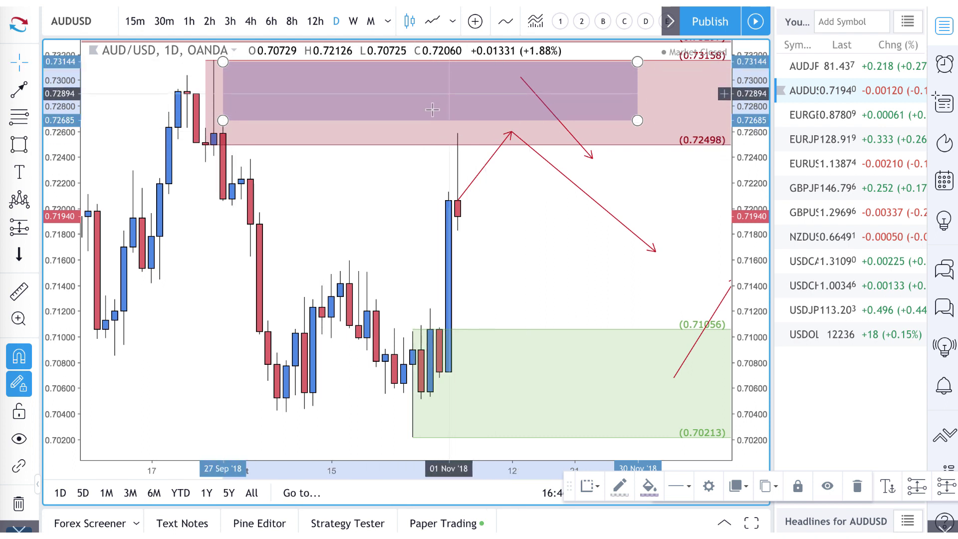
{"action": "key", "text": "Delete"}
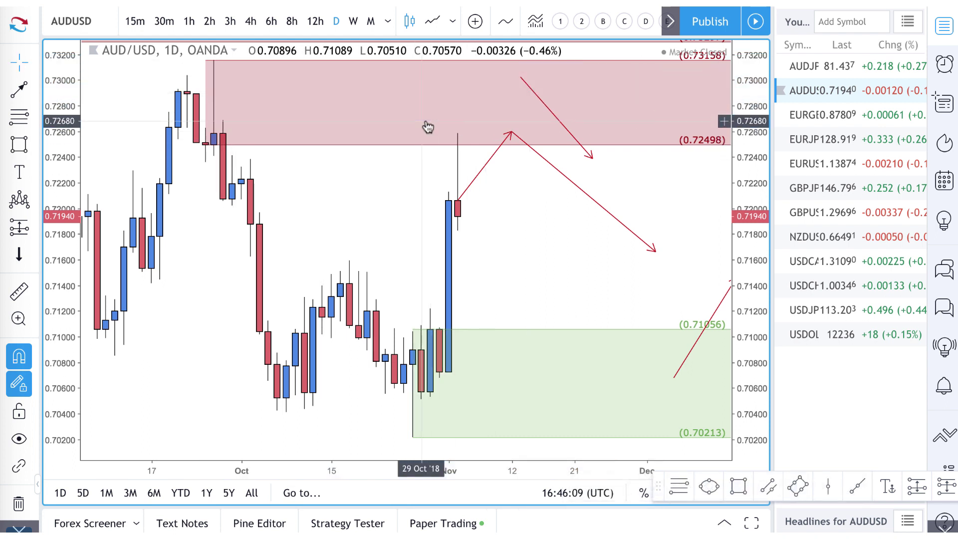
- Switch to the AUD/JPY chart and change its timeframe from daily to 4 hours
{"action": "scroll", "coordinate": [472, 231], "scroll_direction": "down", "scroll_amount": 3}
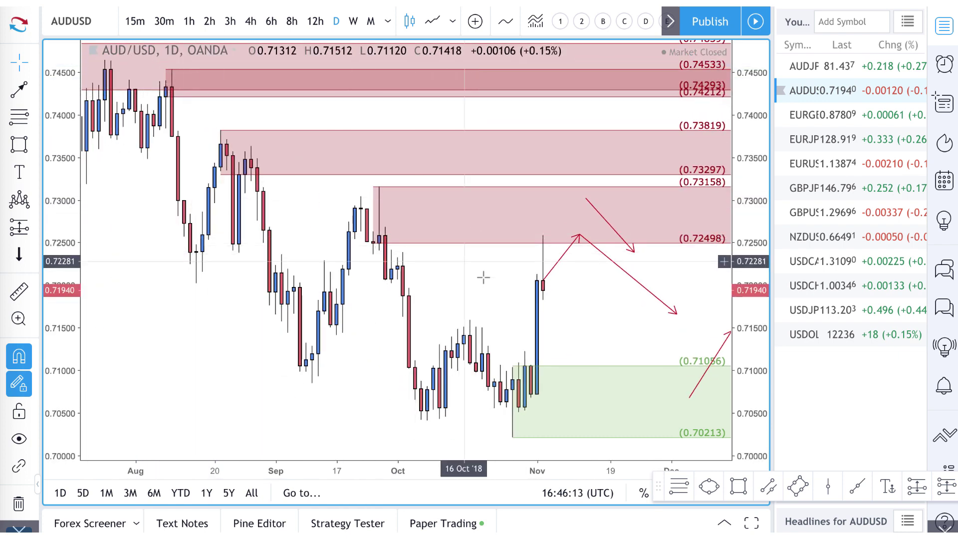
{"action": "scroll", "coordinate": [642, 383], "scroll_direction": "right", "scroll_amount": 2}
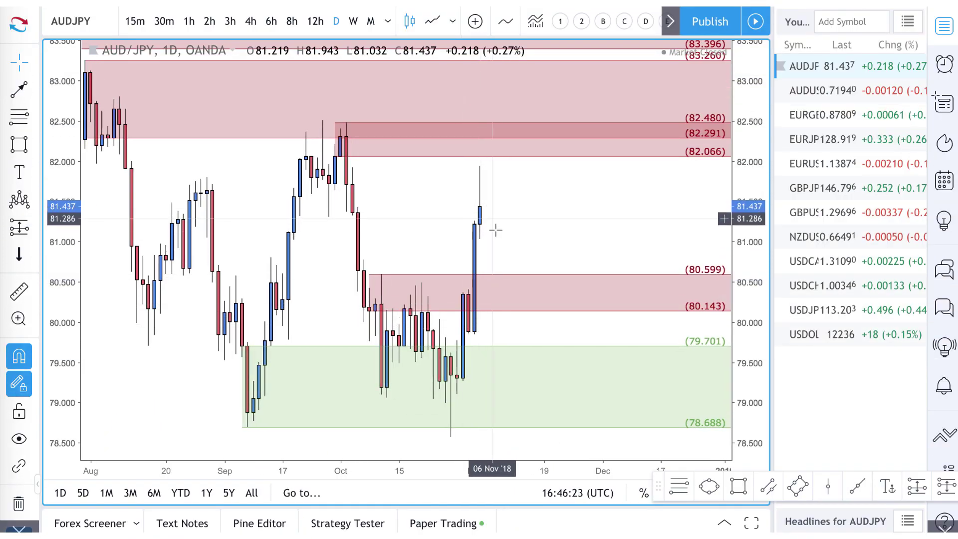
{"action": "left_click", "coordinate": [506, 281]}
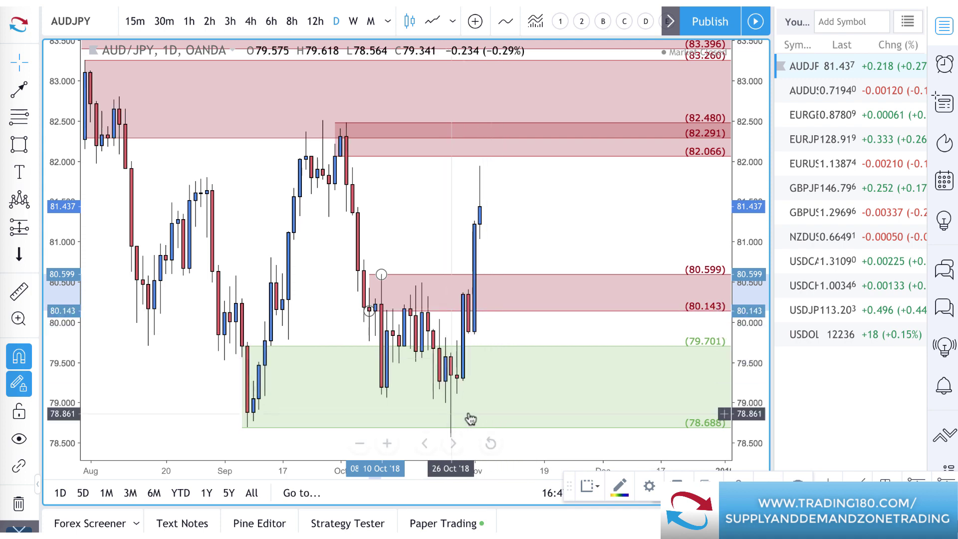
{"action": "scroll", "coordinate": [470, 423], "scroll_direction": "down", "scroll_amount": 3}
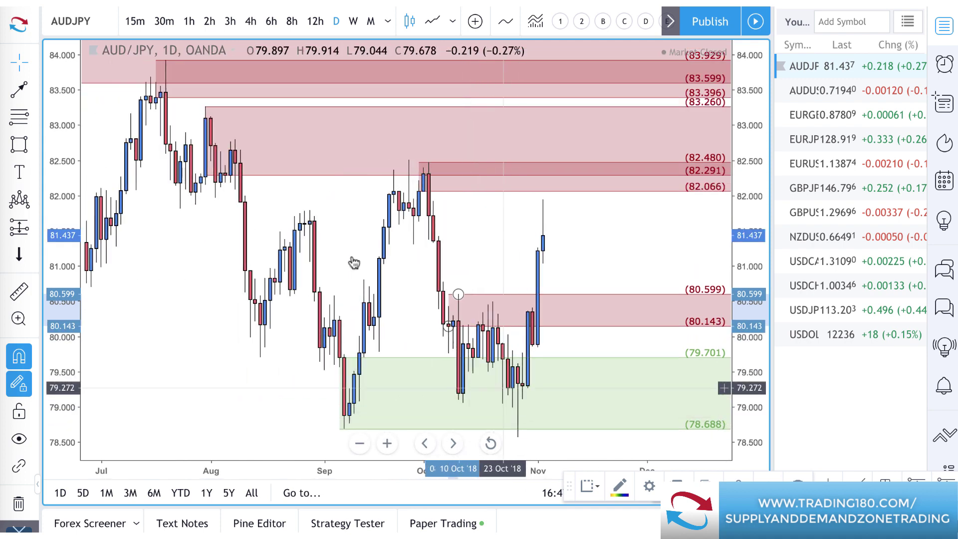
{"action": "left_click", "coordinate": [251, 20]}
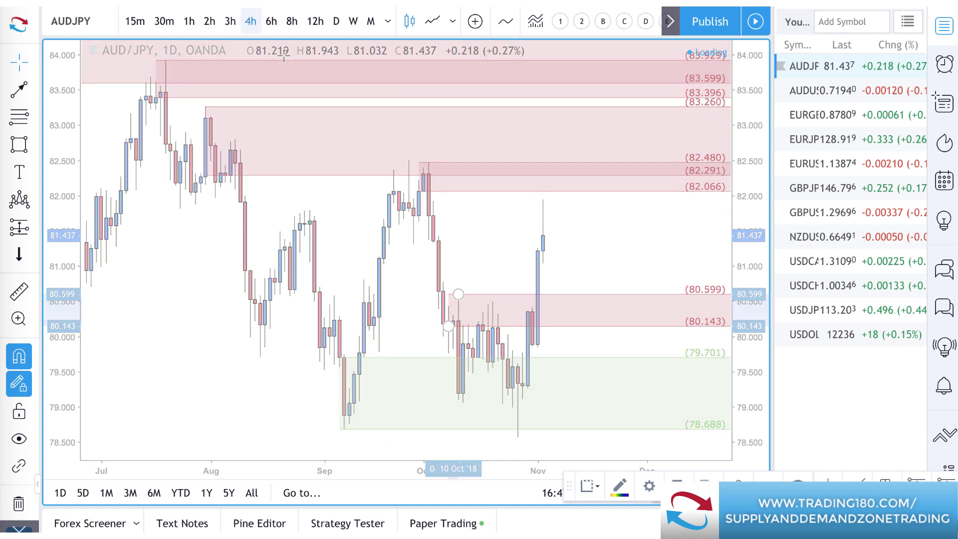
- Place a long position on AUD/JPY at 79.387 on 26 Oct '18, with the stop at 78.480 and target at 81.403
{"action": "scroll", "coordinate": [139, 225], "scroll_direction": "down", "scroll_amount": 5}
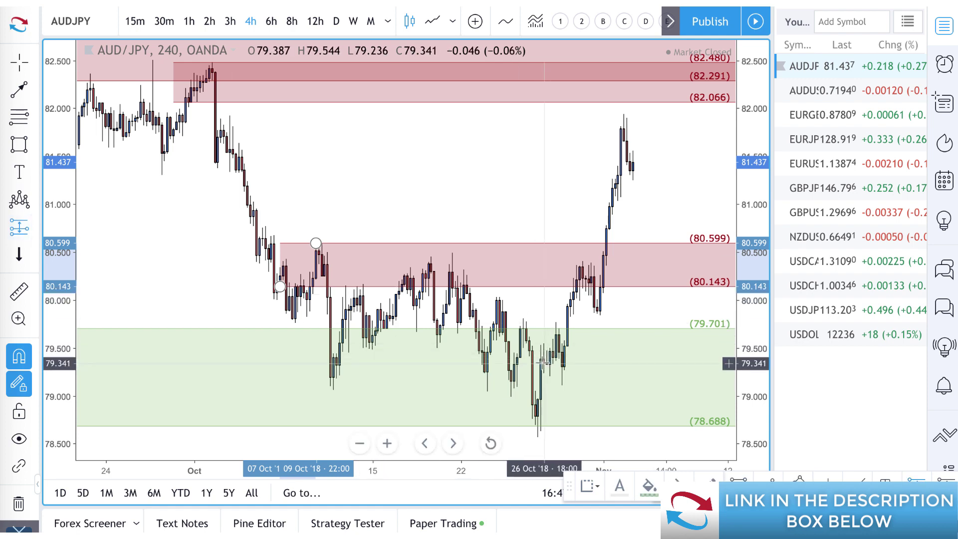
{"action": "scroll", "coordinate": [541, 361], "scroll_direction": "up", "scroll_amount": 3}
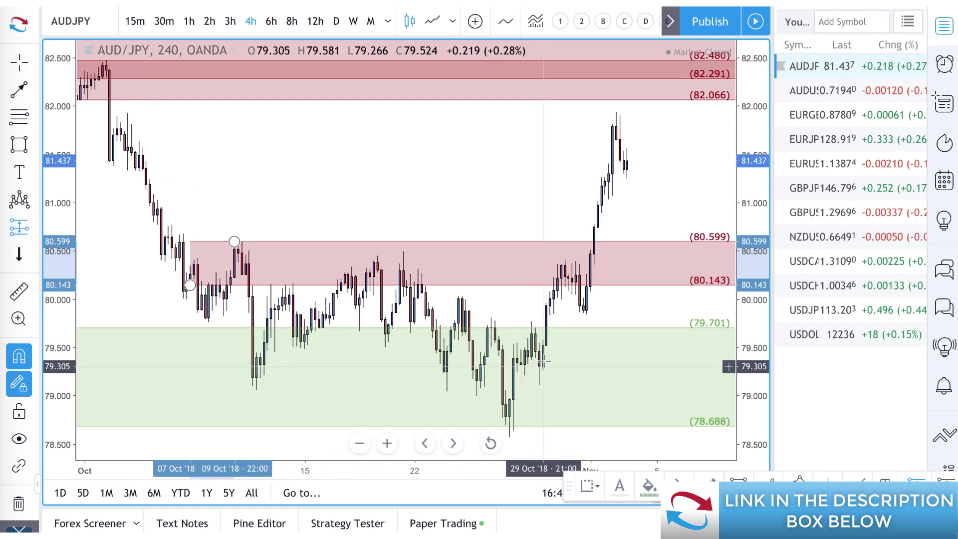
{"action": "left_click", "coordinate": [514, 359]}
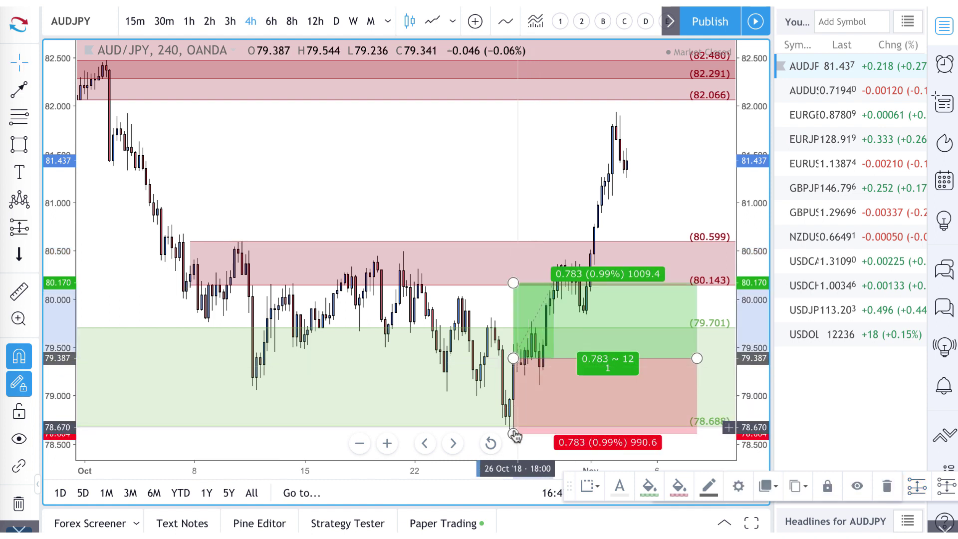
{"action": "left_click_drag", "start_coordinate": [514, 435], "coordinate": [526, 446]}
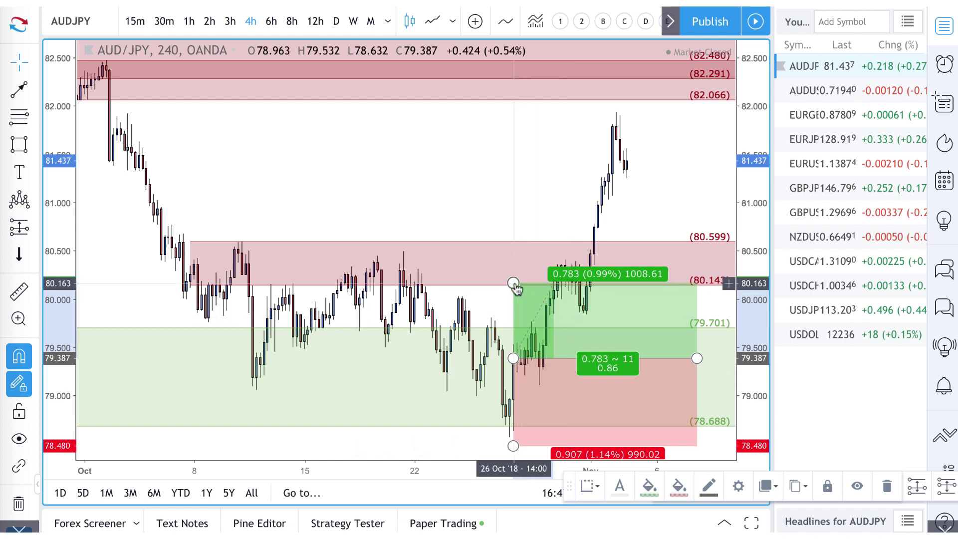
{"action": "left_click_drag", "start_coordinate": [514, 284], "coordinate": [525, 164]}
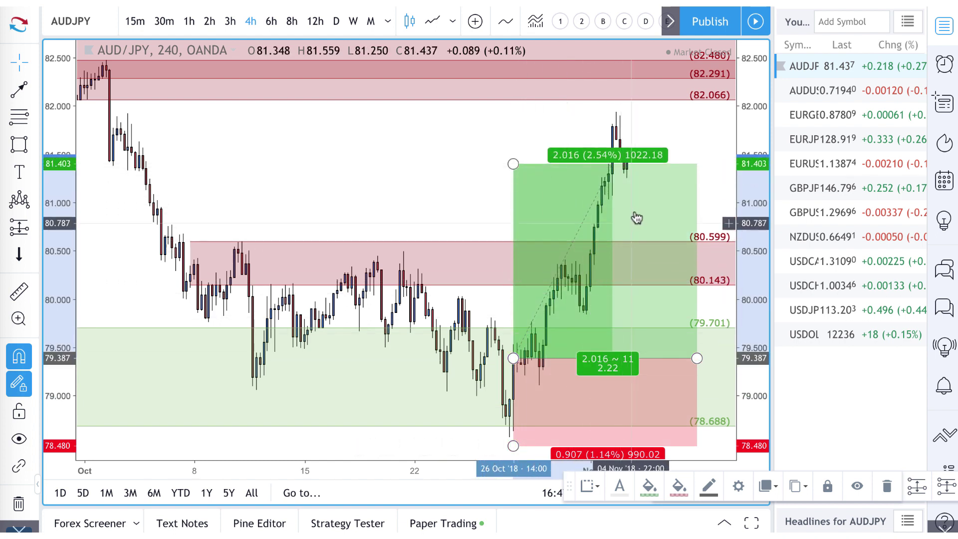
- Remove the long position from the AUD/JPY 4-hour chart
{"action": "key", "text": "Delete"}
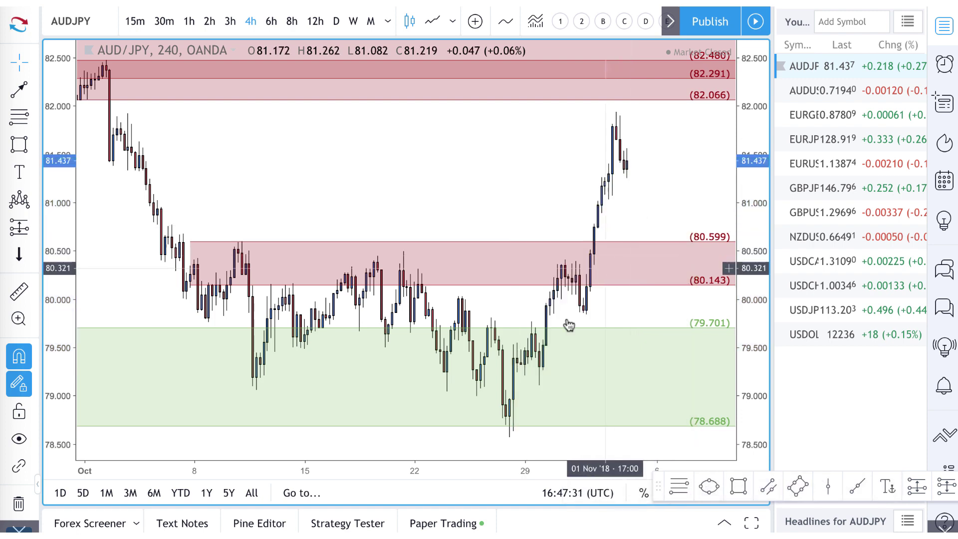
{"action": "scroll", "coordinate": [559, 334], "scroll_direction": "down", "scroll_amount": 3}
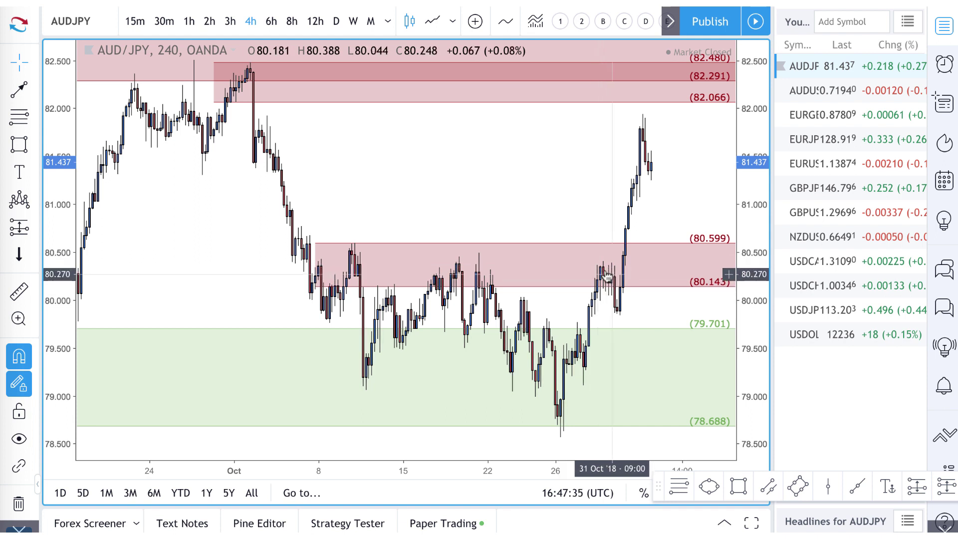
- Try removing the AUD/JPY supply zone between 80.599 and 80.143, and undo the removal
{"action": "left_click", "coordinate": [581, 290]}
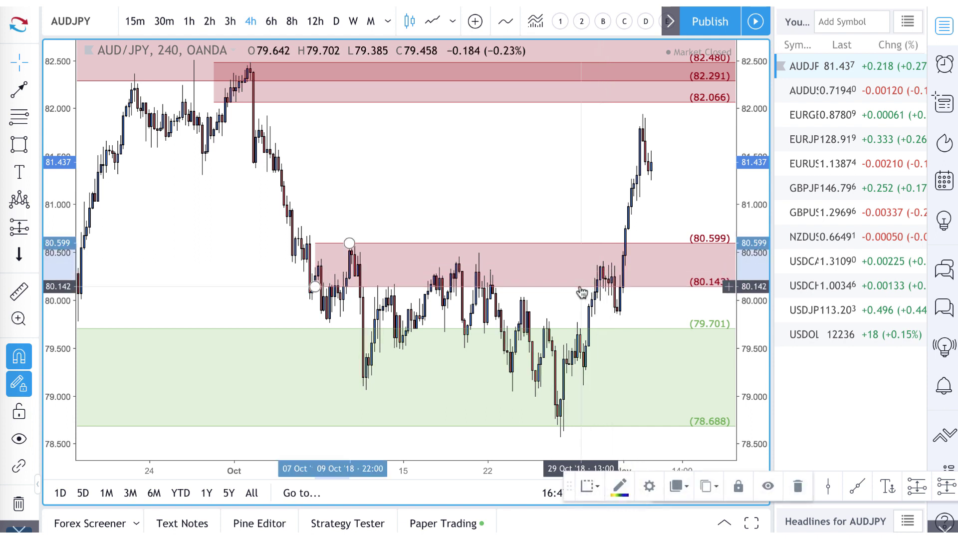
{"action": "key", "text": "Delete"}
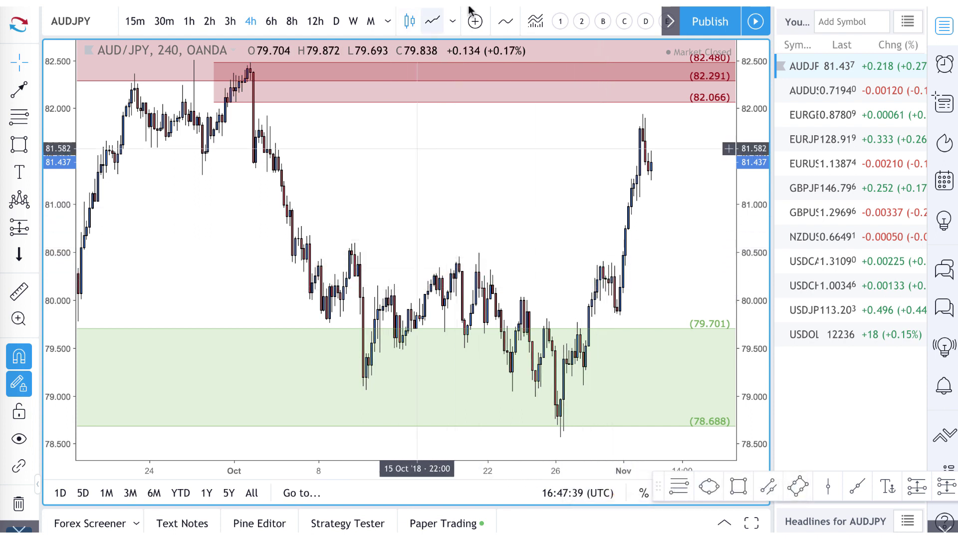
{"action": "scroll", "coordinate": [518, 25], "scroll_direction": "down", "scroll_amount": 5}
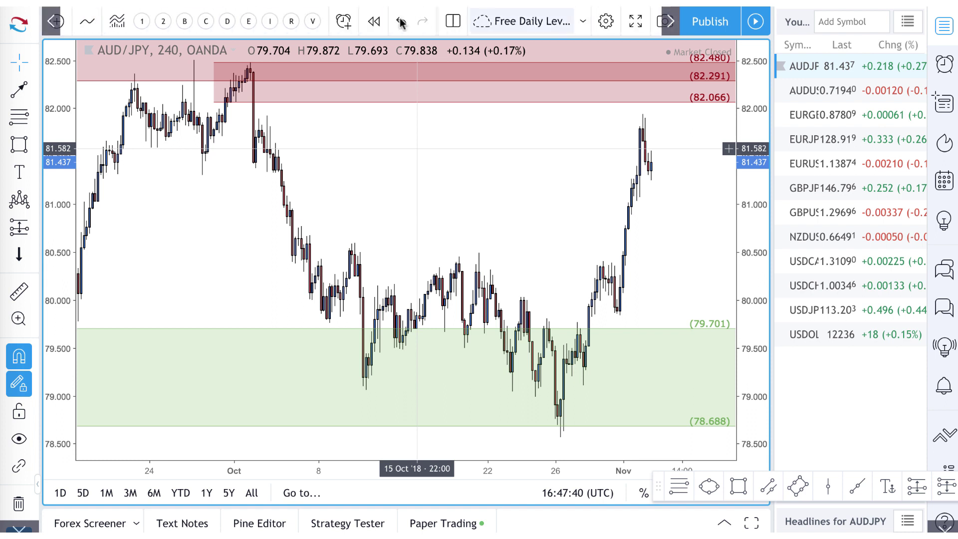
{"action": "left_click", "coordinate": [393, 23]}
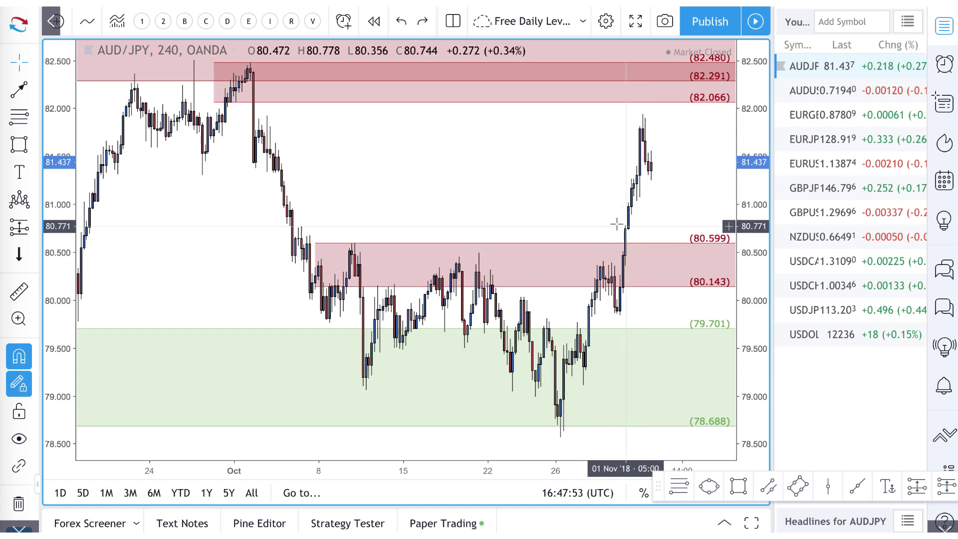
- Review recent AUD/JPY price action around the 80.599–80.143 supply zone, and delete that zone
{"action": "scroll", "coordinate": [623, 218], "scroll_direction": "down", "scroll_amount": 2}
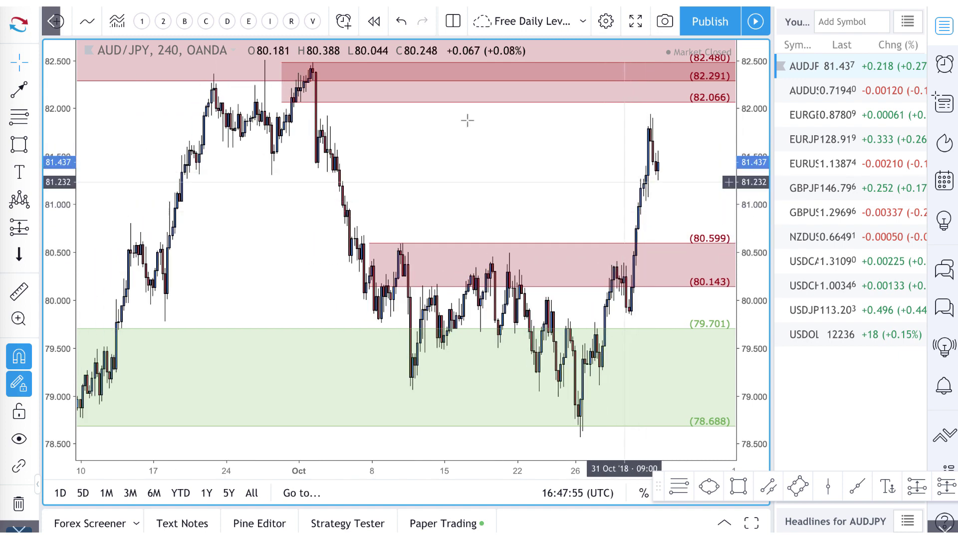
{"action": "scroll", "coordinate": [458, 208], "scroll_direction": "down", "scroll_amount": 3}
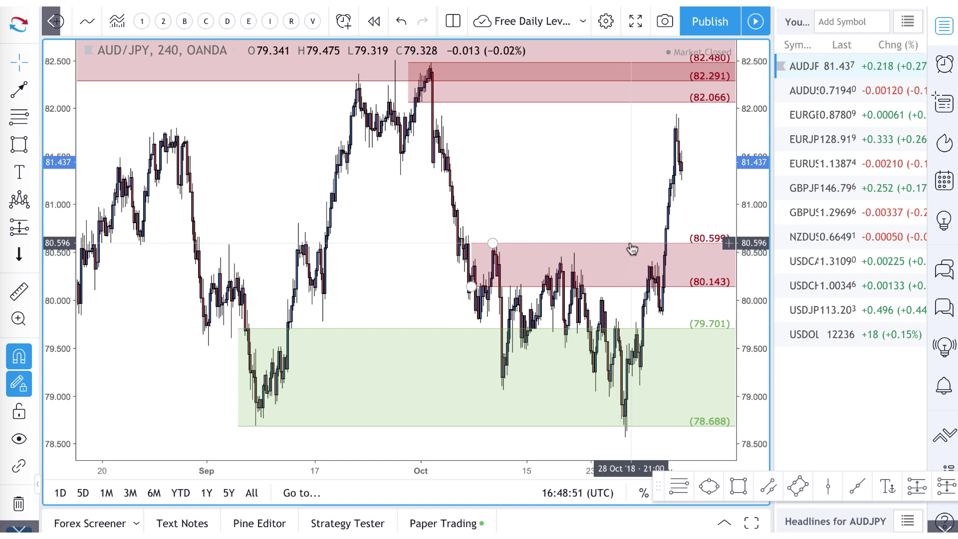
{"action": "scroll", "coordinate": [631, 249], "scroll_direction": "up", "scroll_amount": 5}
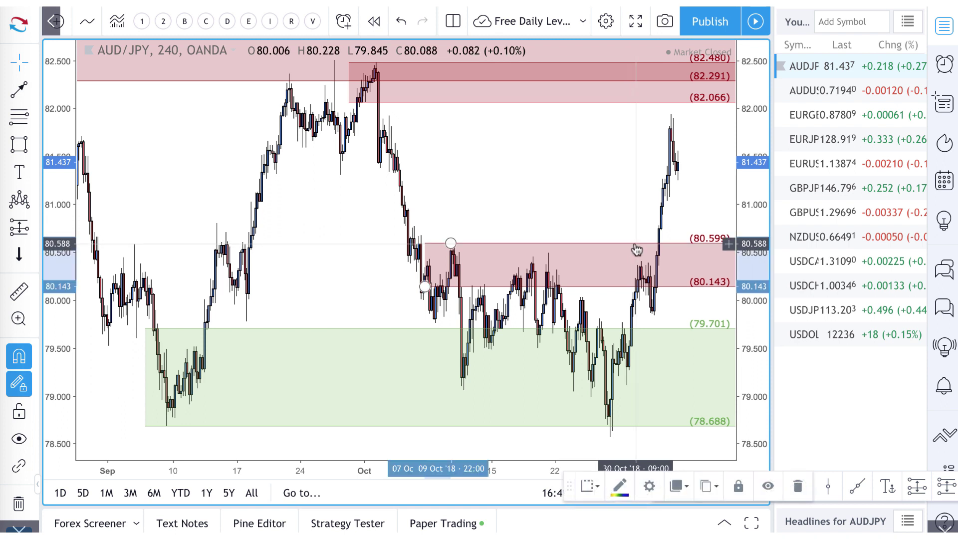
{"action": "key", "text": "Delete"}
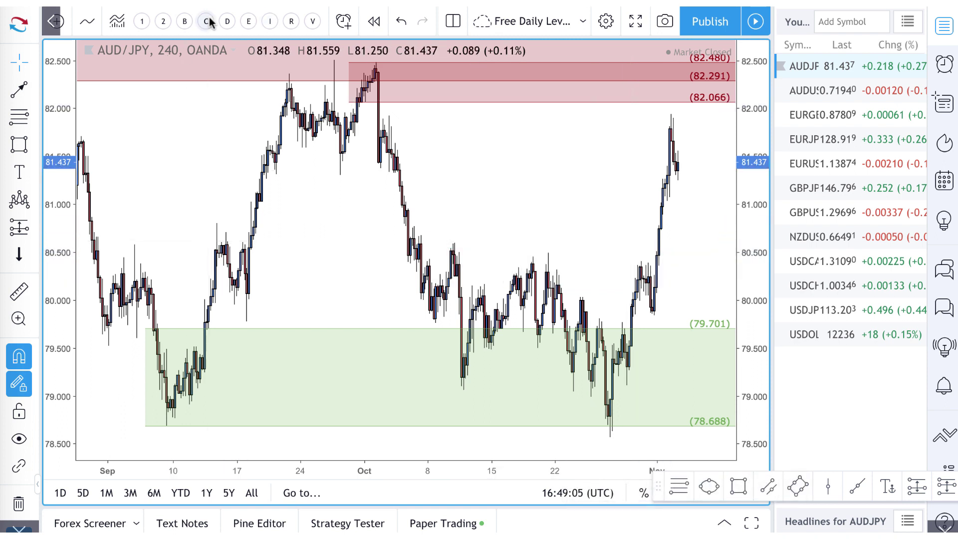
- Change AUD/JPY to the daily timeframe and move the demand zone to start on 26 Oct '18, spanning 79.341 to 78.564
{"action": "scroll", "coordinate": [210, 23], "scroll_direction": "up", "scroll_amount": 3}
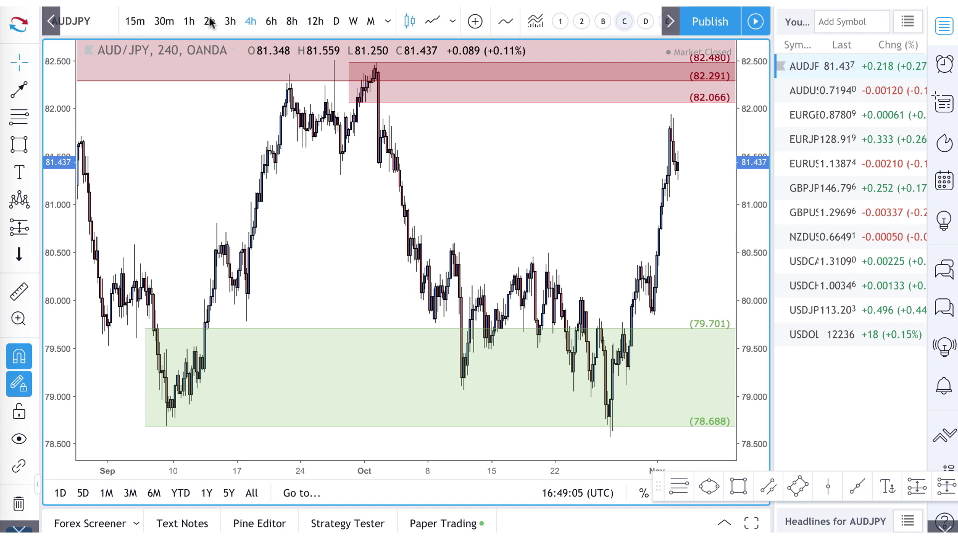
{"action": "left_click", "coordinate": [336, 22]}
{"action": "scroll", "coordinate": [456, 83], "scroll_direction": "up", "scroll_amount": 5}
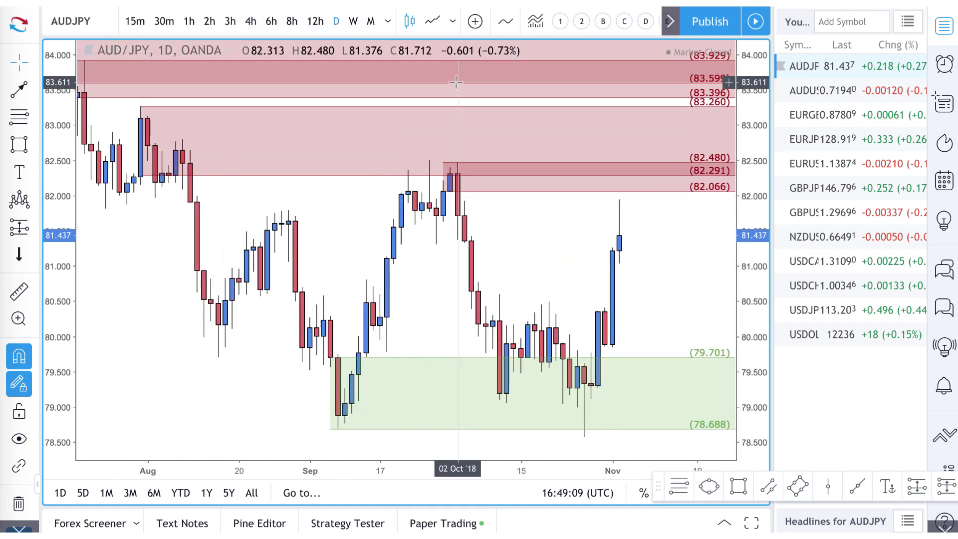
{"action": "scroll", "coordinate": [456, 82], "scroll_direction": "up", "scroll_amount": 1}
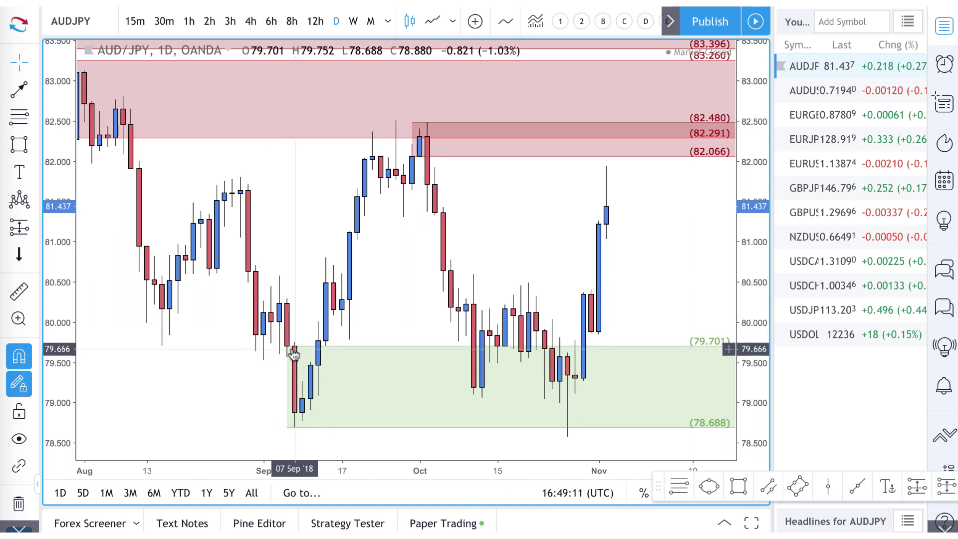
{"action": "mouse_move", "coordinate": [292, 349]}
{"action": "left_mouse_down"}
{"action": "mouse_move", "coordinate": [584, 373]}
{"action": "mouse_move", "coordinate": [568, 372]}
{"action": "left_mouse_up"}
{"action": "left_click_drag", "start_coordinate": [295, 428], "coordinate": [570, 426]}
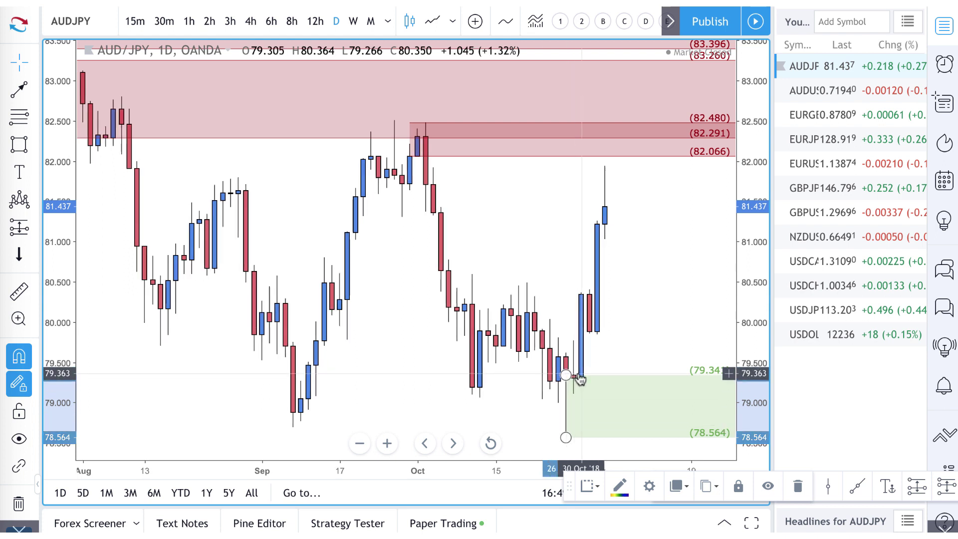
- Draw a new demand zone from 80.350 to 79.842, anchored on the candles between 30 Oct and 01 Nov '18
{"action": "scroll", "coordinate": [578, 381], "scroll_direction": "right", "scroll_amount": 5}
{"action": "left_click", "coordinate": [19, 116]}
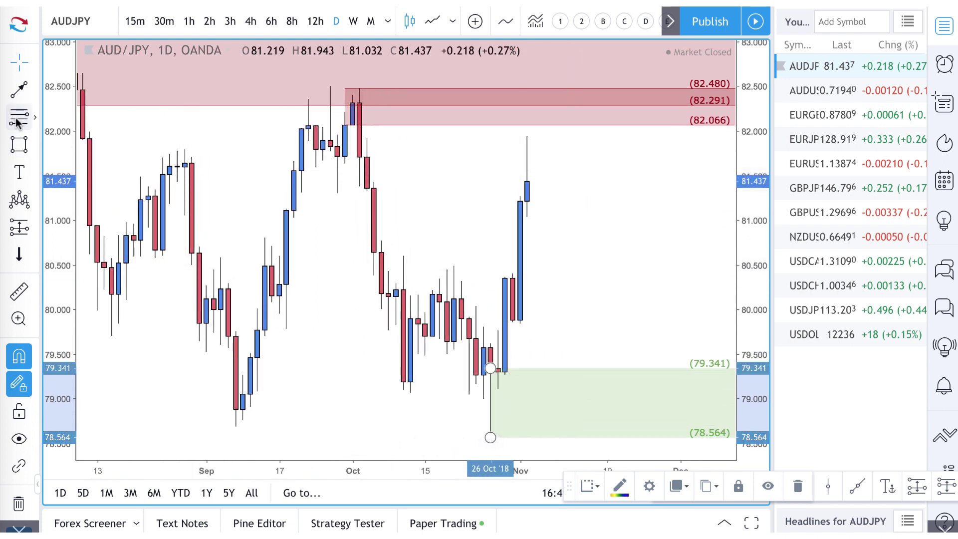
{"action": "left_click_drag", "start_coordinate": [505, 278], "coordinate": [520, 324]}
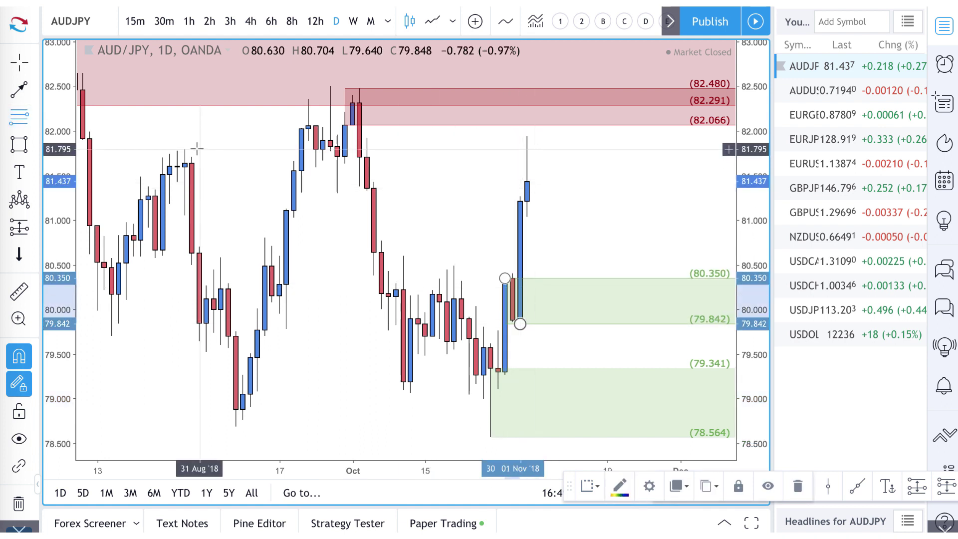
- Add arrows from the latest candle down to about 79.900, back up to about 81.377, and from about 78.918 up to 79.729
{"action": "left_click", "coordinate": [17, 89]}
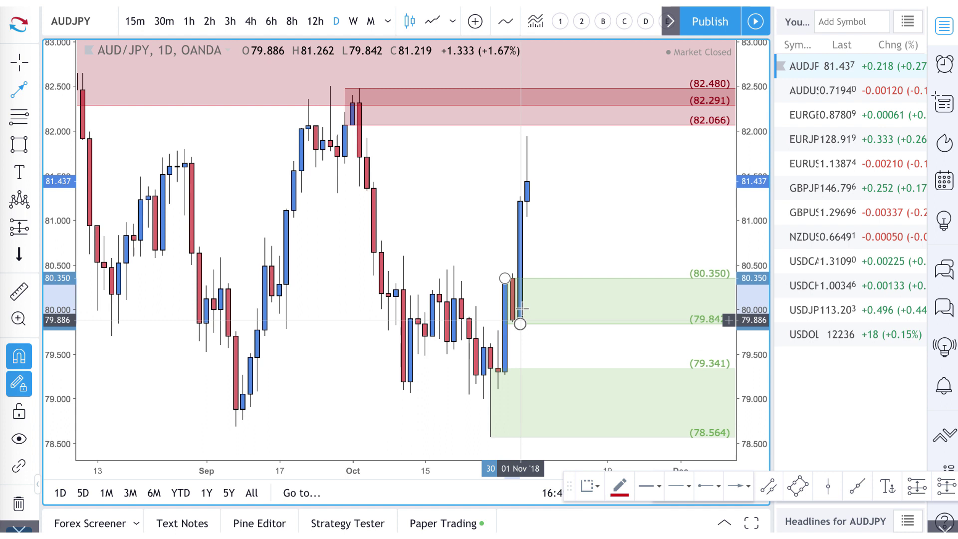
{"action": "left_click", "coordinate": [534, 173]}
{"action": "left_click", "coordinate": [586, 319]}
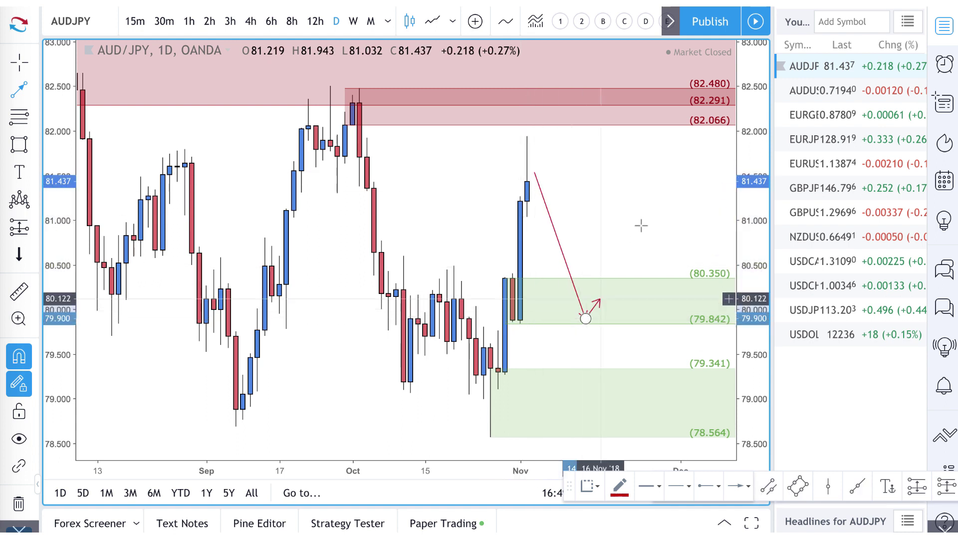
{"action": "double_click", "coordinate": [651, 187]}
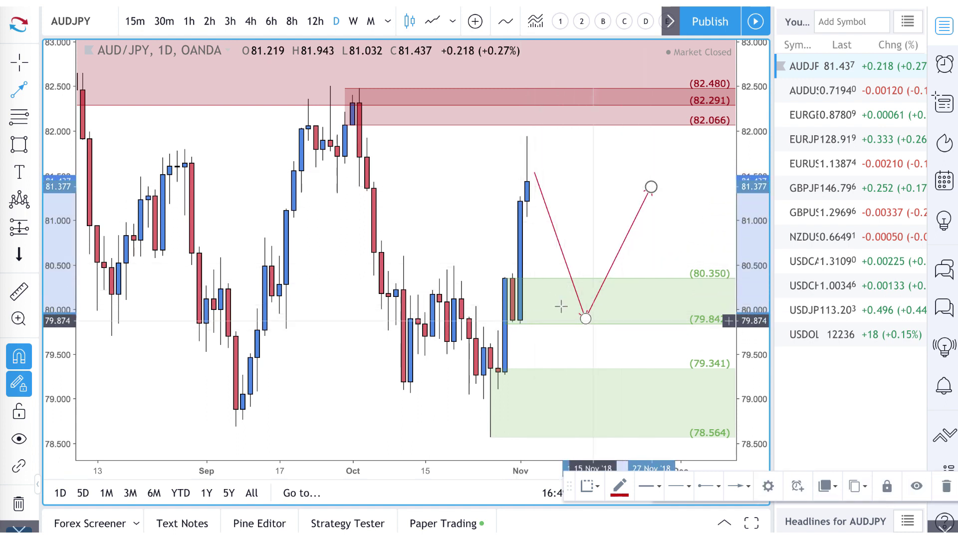
{"action": "left_click", "coordinate": [586, 407]}
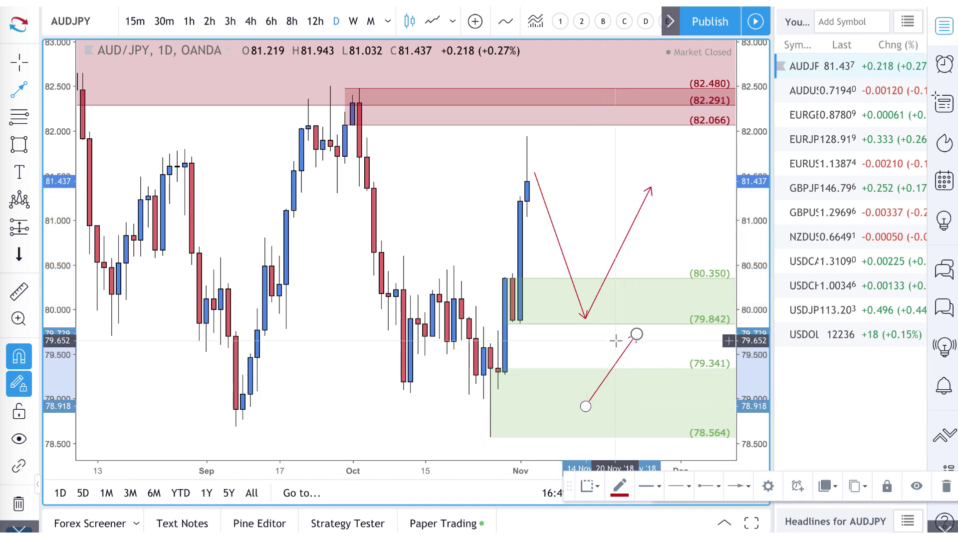
- Add arrows down from the supply zones, one from about 82.356 to 81.577 and one from about 82.929 to 81.923
{"action": "scroll", "coordinate": [581, 224], "scroll_direction": "down", "scroll_amount": 2}
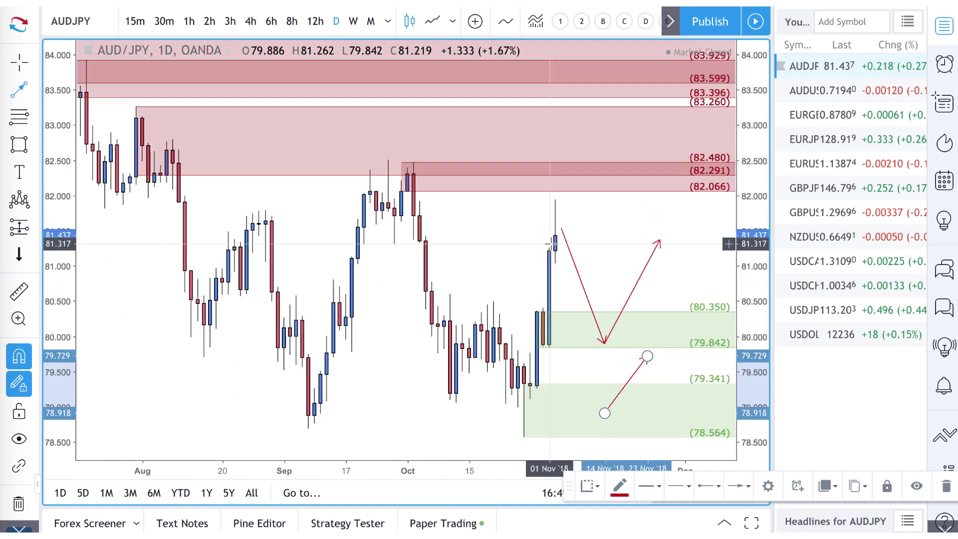
{"action": "left_click", "coordinate": [579, 170]}
{"action": "left_click", "coordinate": [608, 226]}
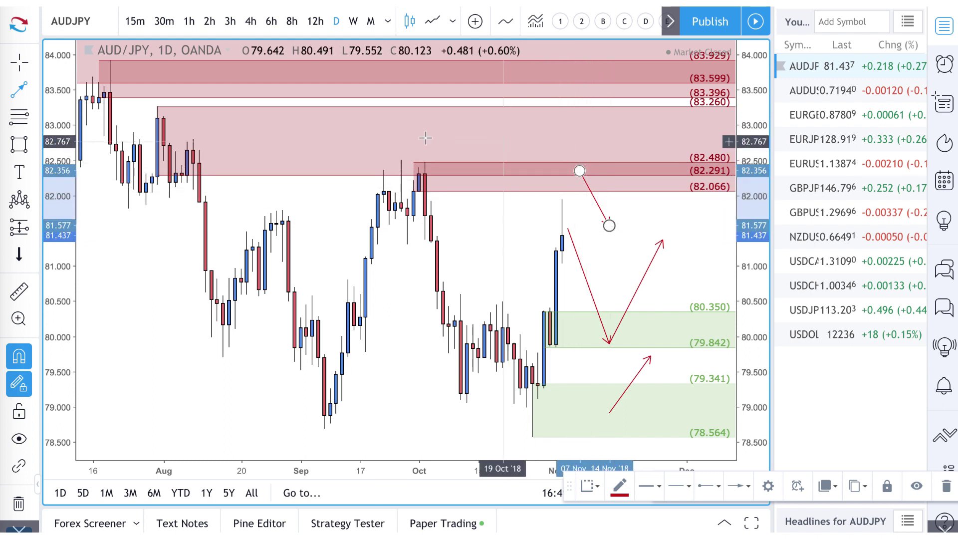
{"action": "key", "text": "Escape"}
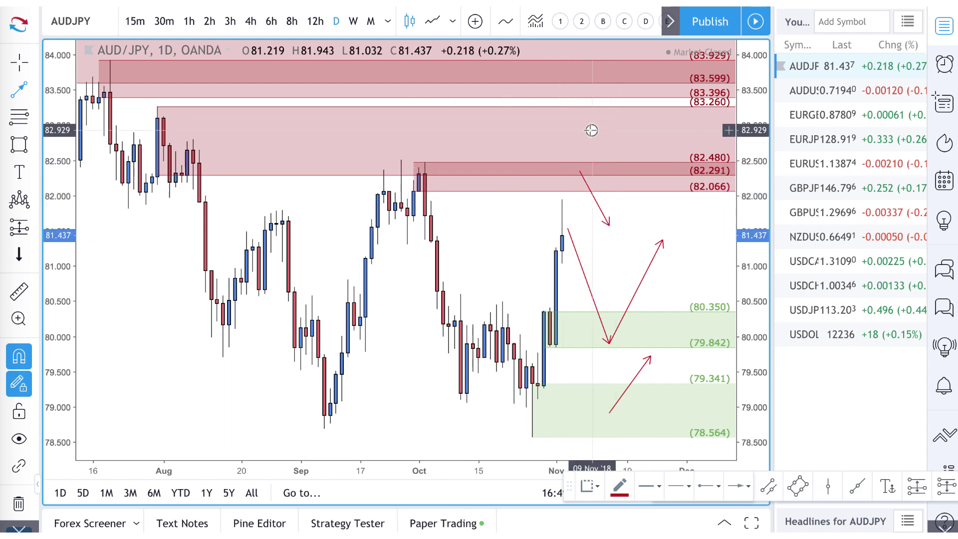
{"action": "left_click", "coordinate": [639, 201]}
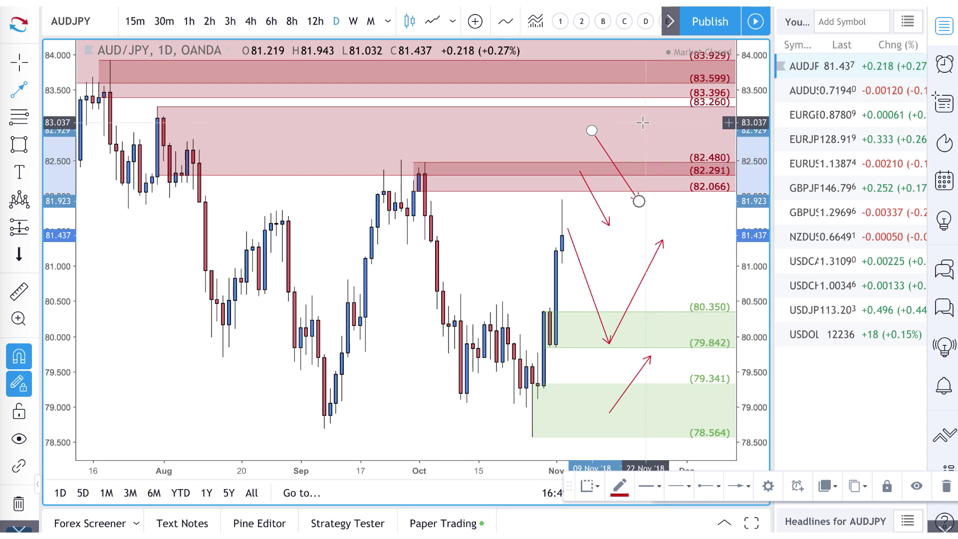
{"action": "scroll", "coordinate": [575, 253], "scroll_direction": "up", "scroll_amount": 3}
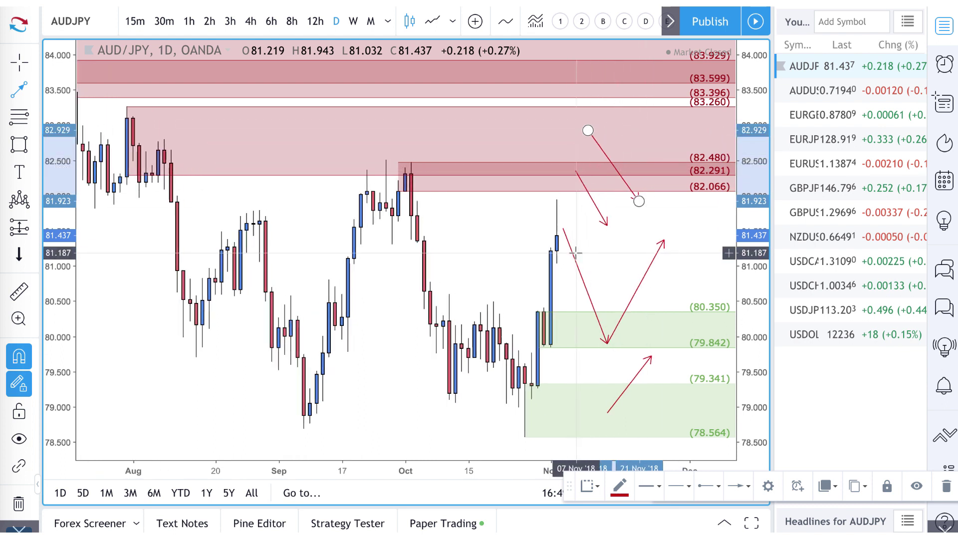
{"action": "scroll", "coordinate": [576, 254], "scroll_direction": "down", "scroll_amount": 2}
{"action": "scroll", "coordinate": [575, 253], "scroll_direction": "down", "scroll_amount": 1}
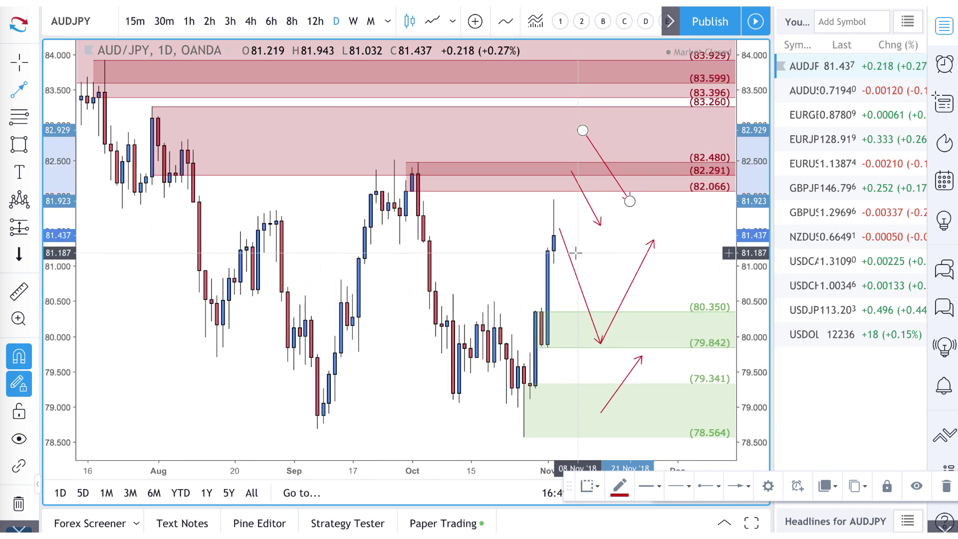